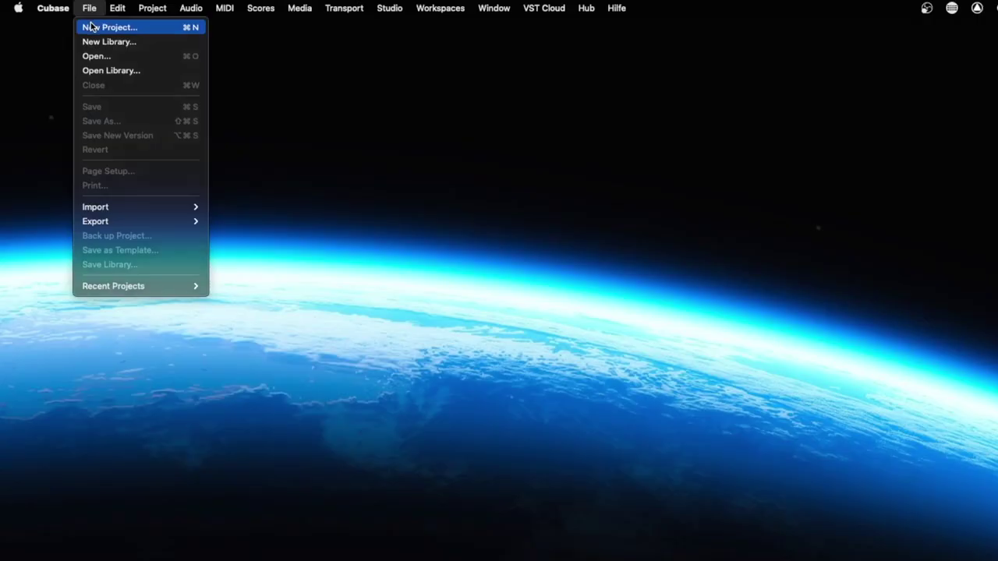
- Create a new empty project and store it in the Cubase folder
left_click(109, 26)
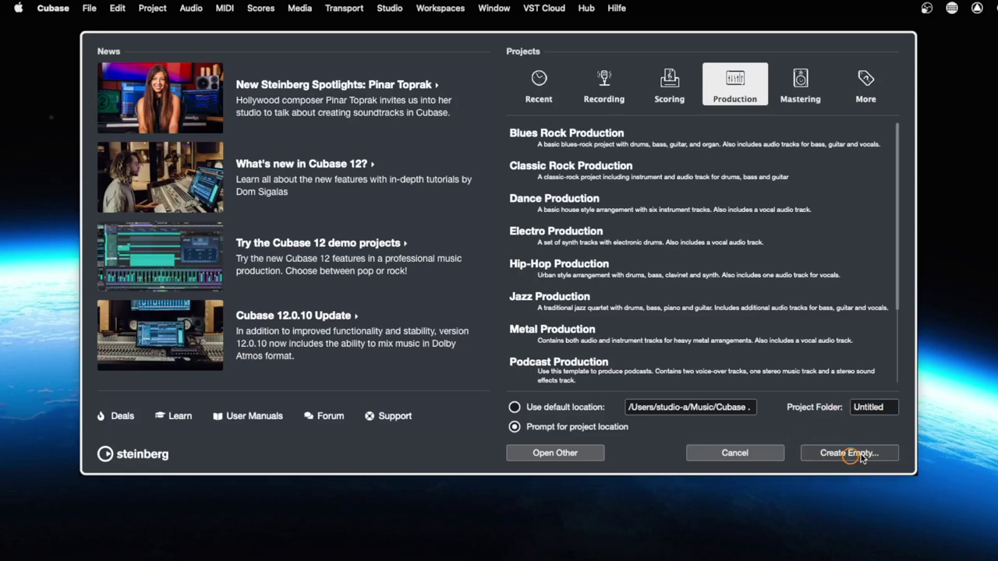
left_click(861, 456)
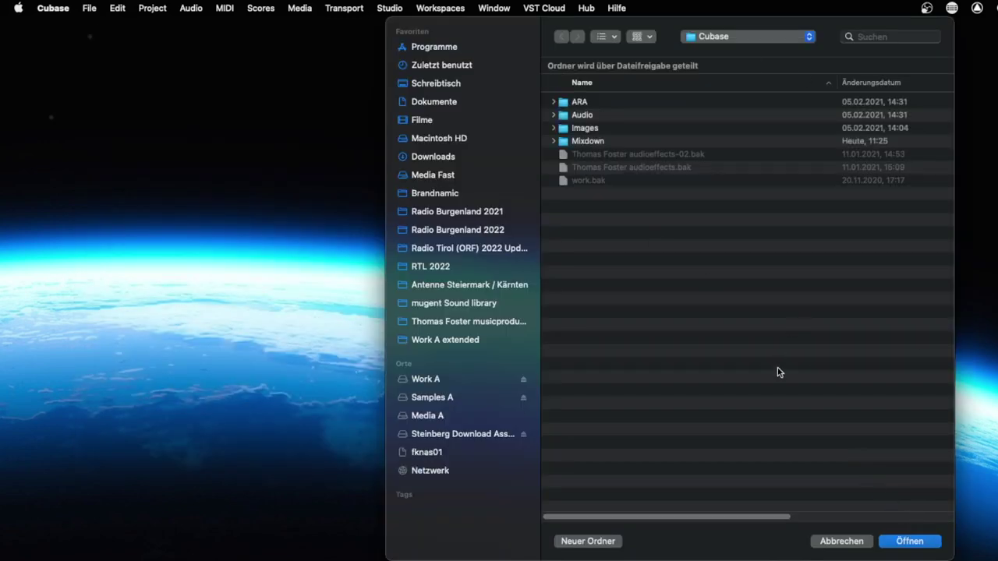
left_click(909, 542)
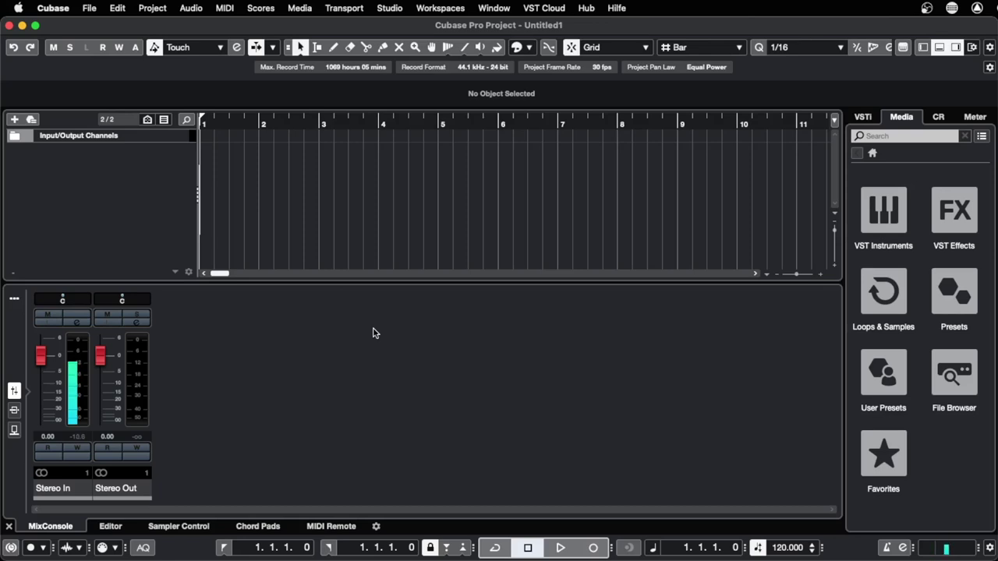
- Open the VST Instruments collection in the project's media browser
left_click(889, 225)
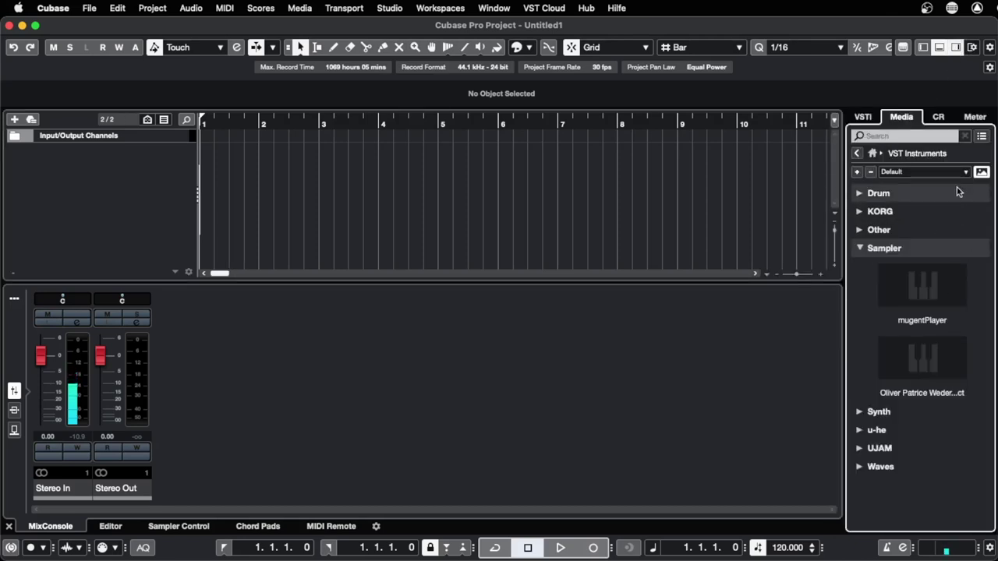
left_click(956, 48)
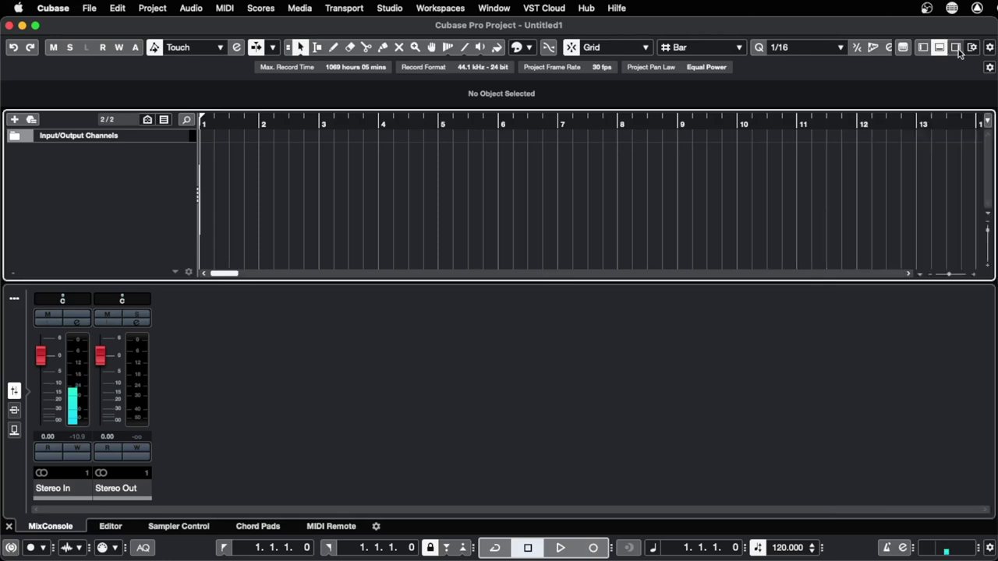
left_click(957, 48)
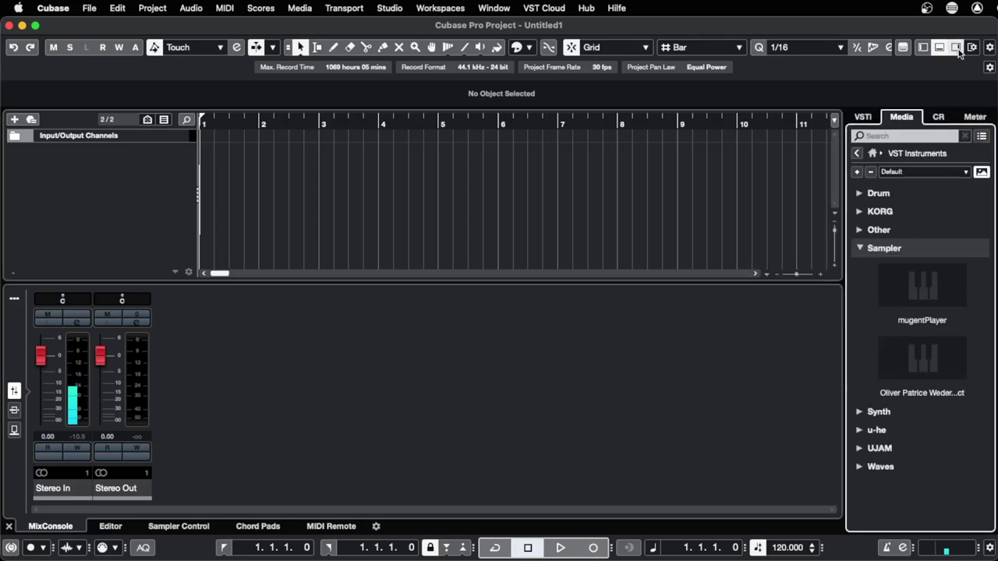
left_click(864, 117)
left_click(902, 117)
left_click(873, 153)
left_click(889, 227)
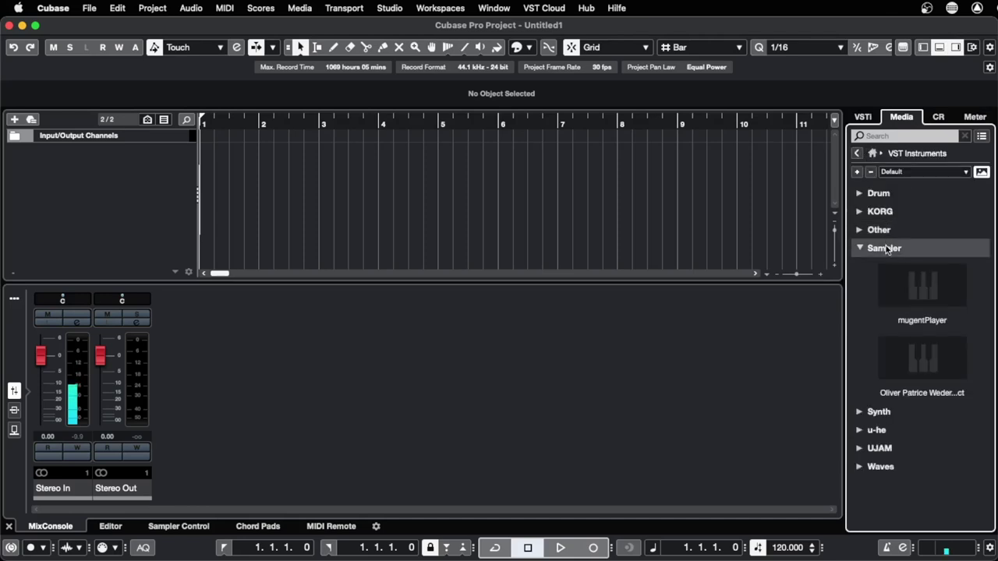
- Add Groove Agent SE from the Drum category as an instrument track below Input/Output Channels and reposition its plug-in window
left_click(859, 194)
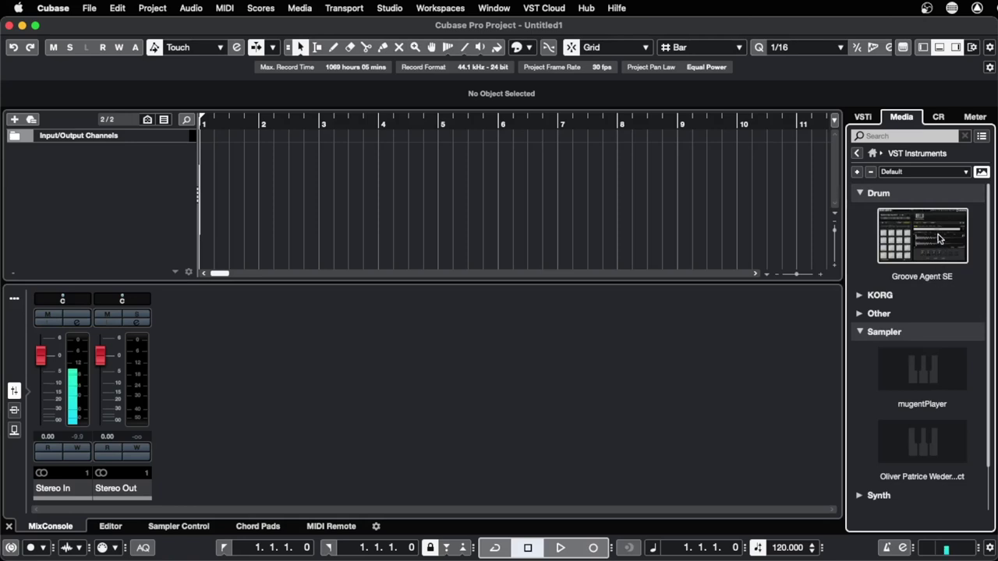
left_click_drag(938, 234, 137, 198)
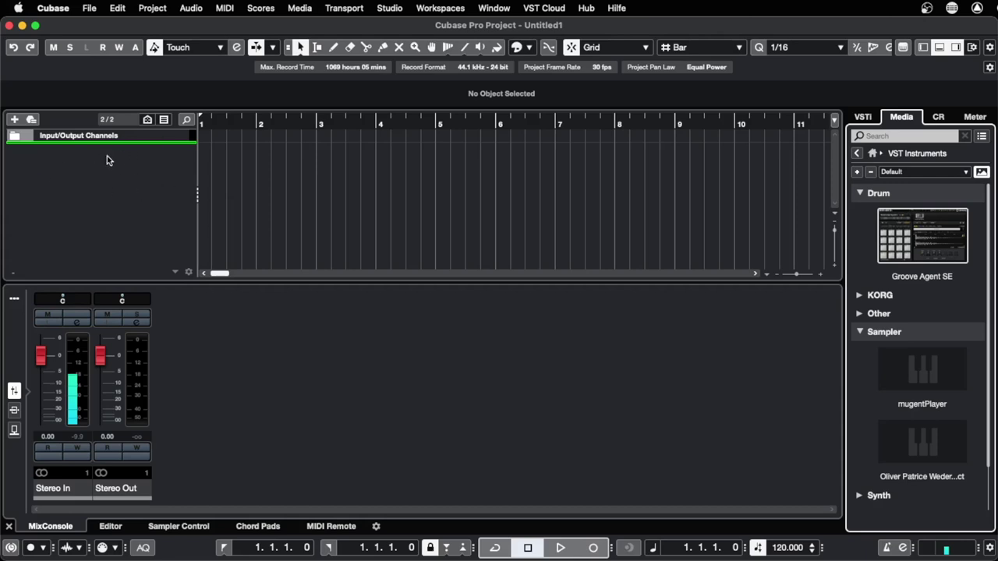
left_click_drag(107, 160, 107, 160)
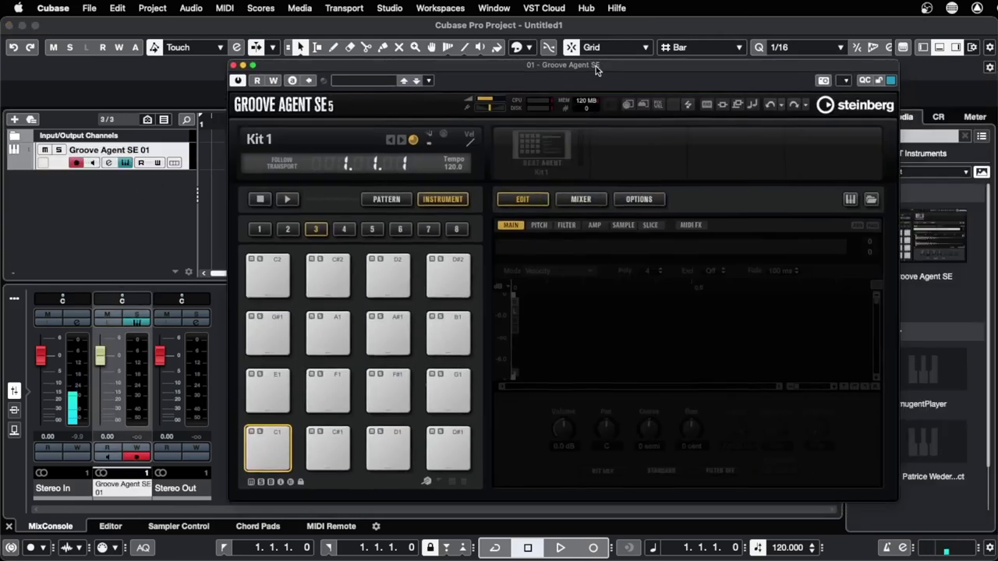
left_click_drag(596, 67, 646, 22)
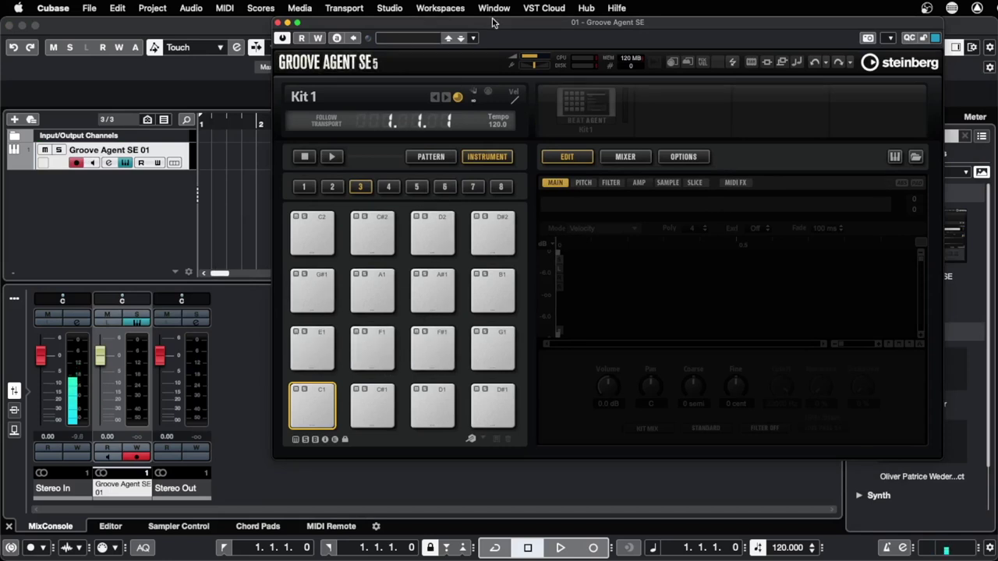
left_click_drag(492, 22, 484, 48)
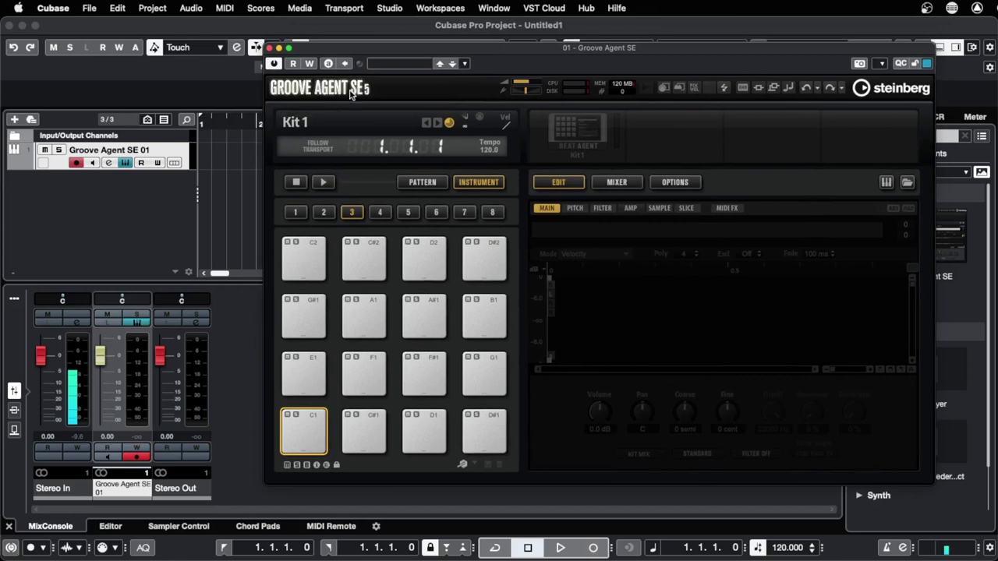
- Browse the Groove Agent SE presets and load House Kit 02
left_click(385, 64)
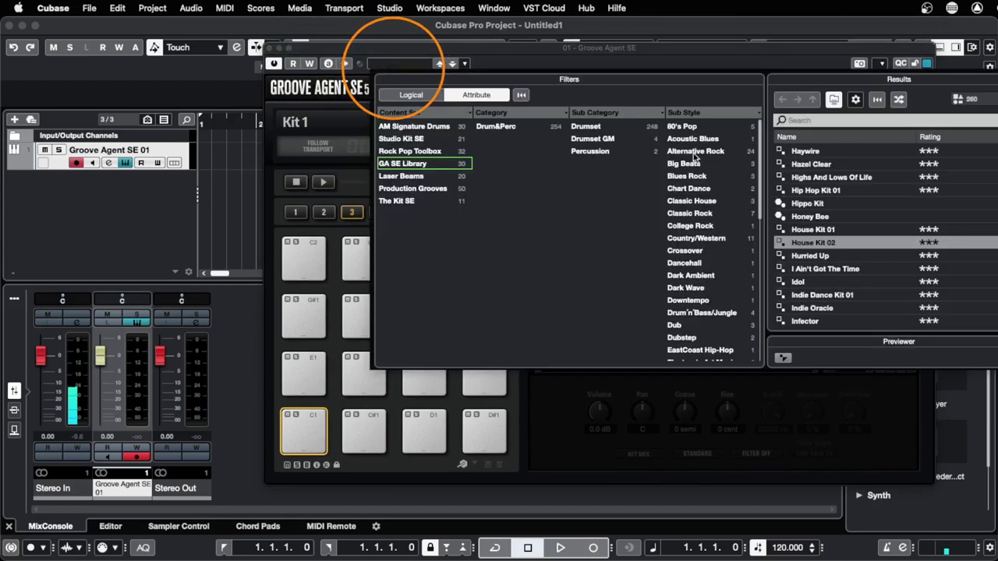
left_click_drag(760, 164, 765, 251)
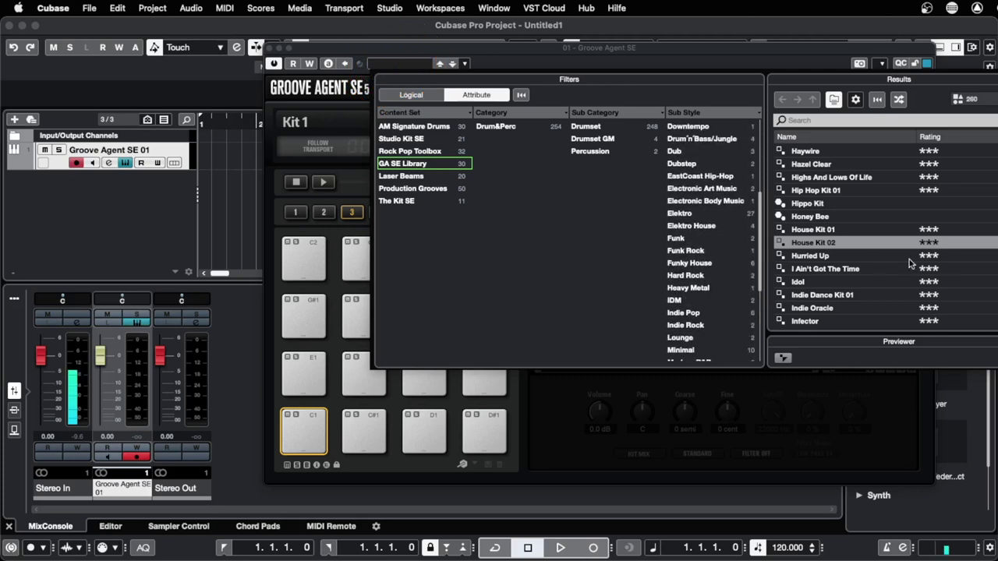
scroll(939, 265, "down", 2)
scroll(939, 265, "up", 4)
scroll(939, 265, "down", 2)
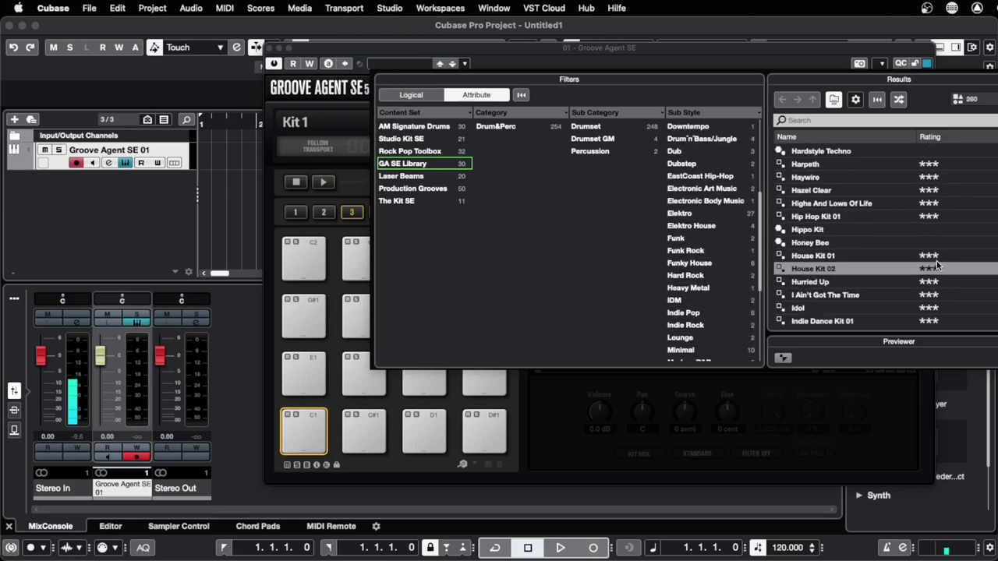
double_click(820, 273)
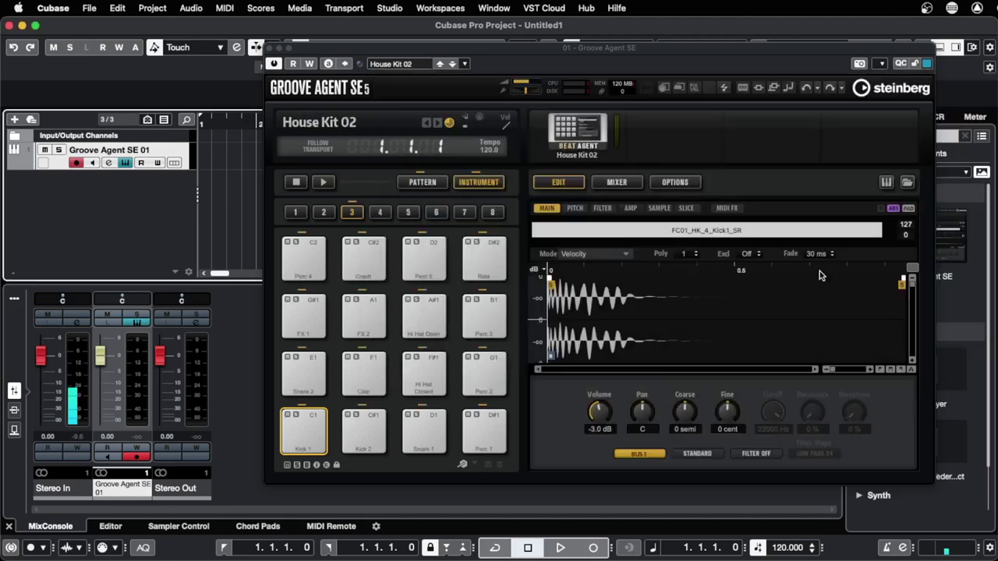
- Audition the House Kit 02 instrument pads, including both kicks, both snares, Perc 1 and Clap
left_click(314, 440)
left_click(364, 436)
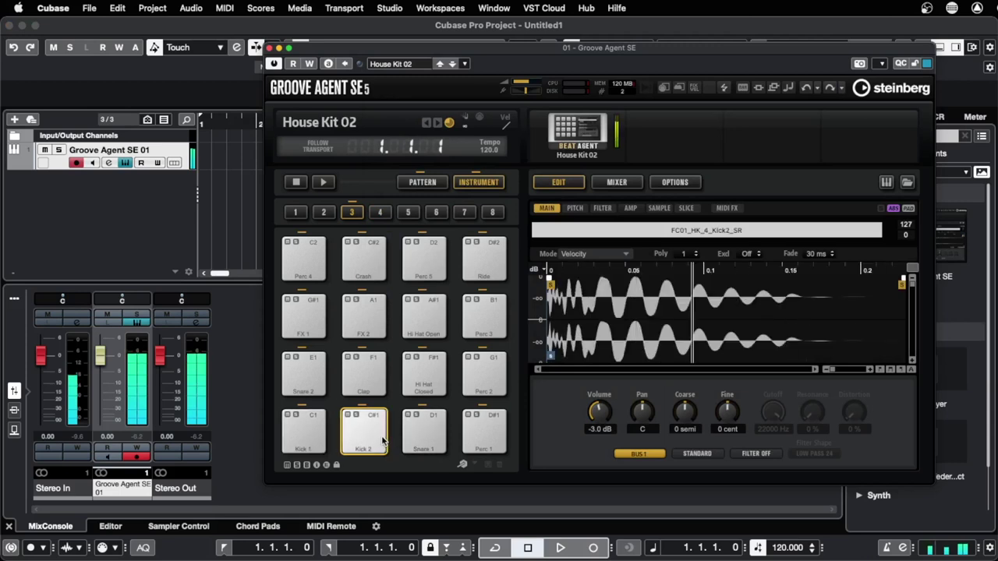
left_click(425, 437)
left_click(474, 441)
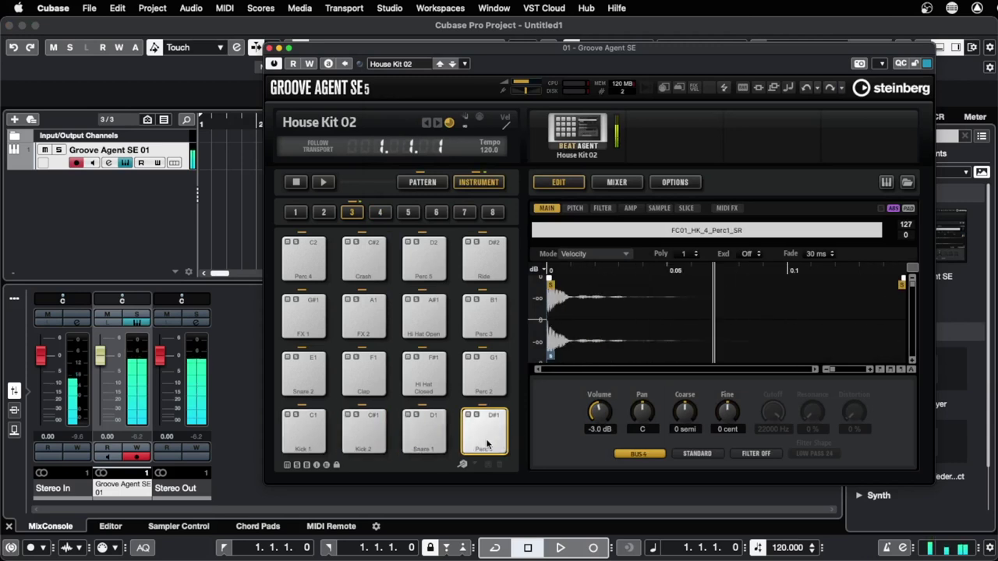
left_click(312, 378)
left_click(352, 381)
left_click(316, 427)
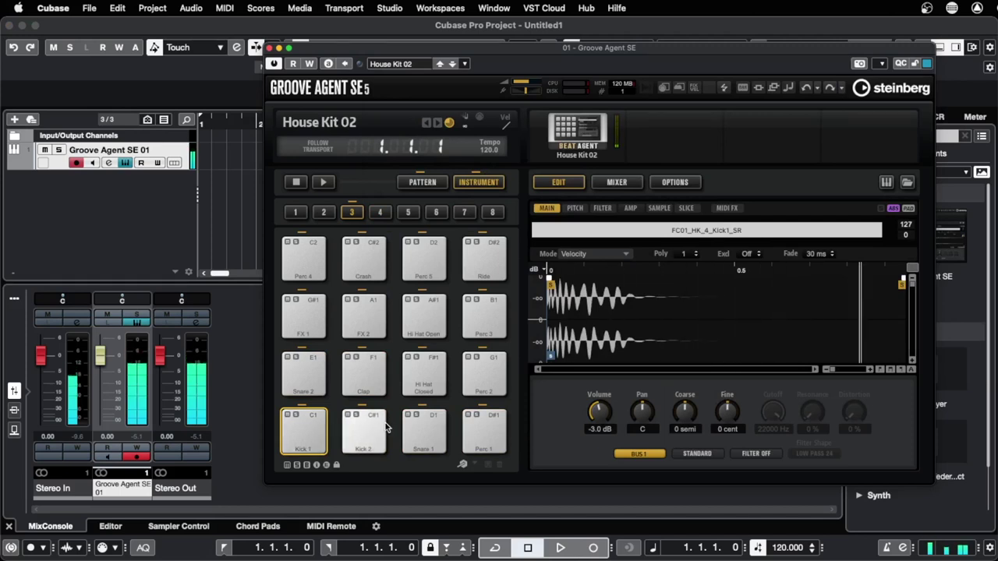
left_click(425, 433)
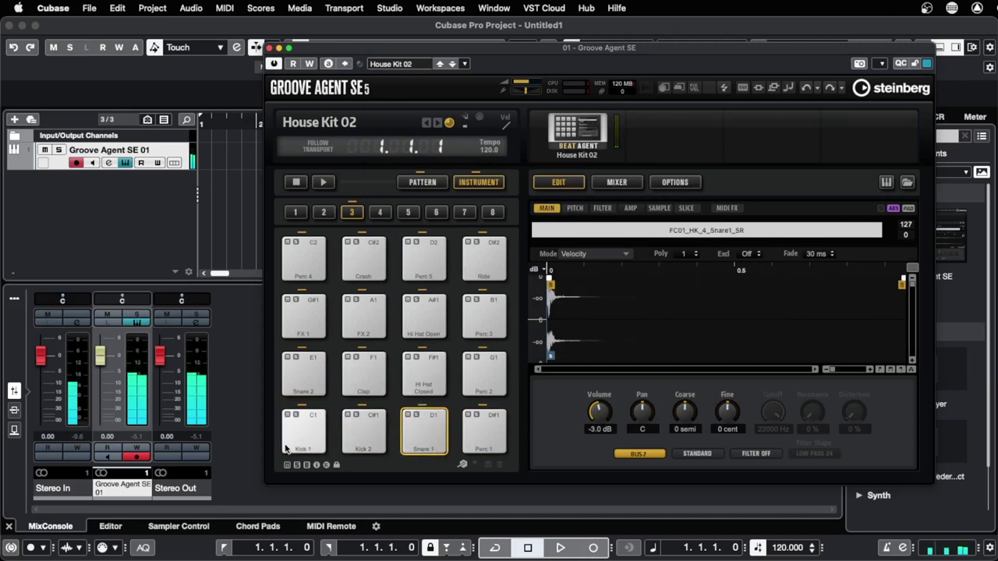
left_click(306, 434)
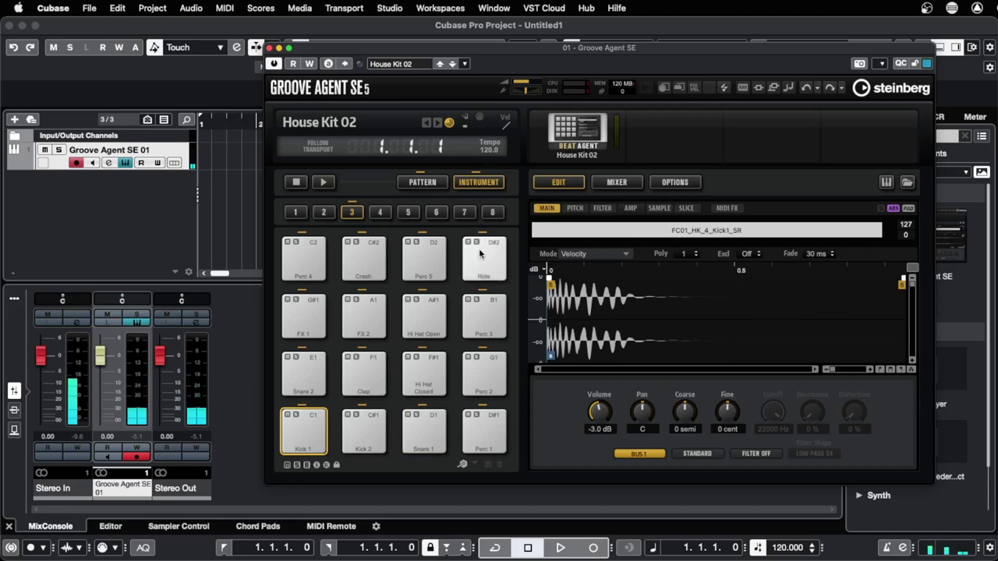
- Switch the House Kit 02 pads to patterns and audition Groove 1, Groove 7 and Break
left_click(427, 190)
left_click(427, 187)
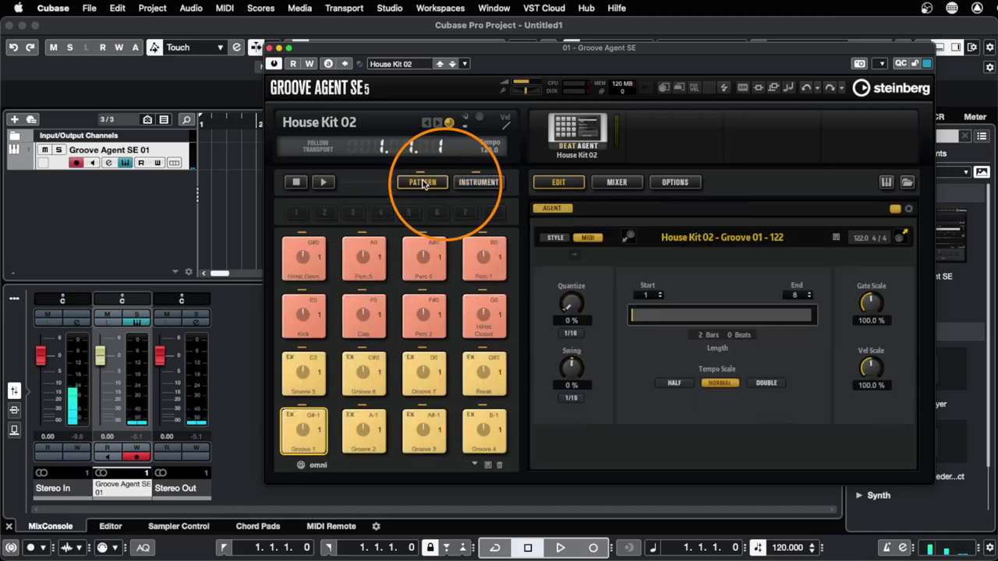
left_click(306, 430)
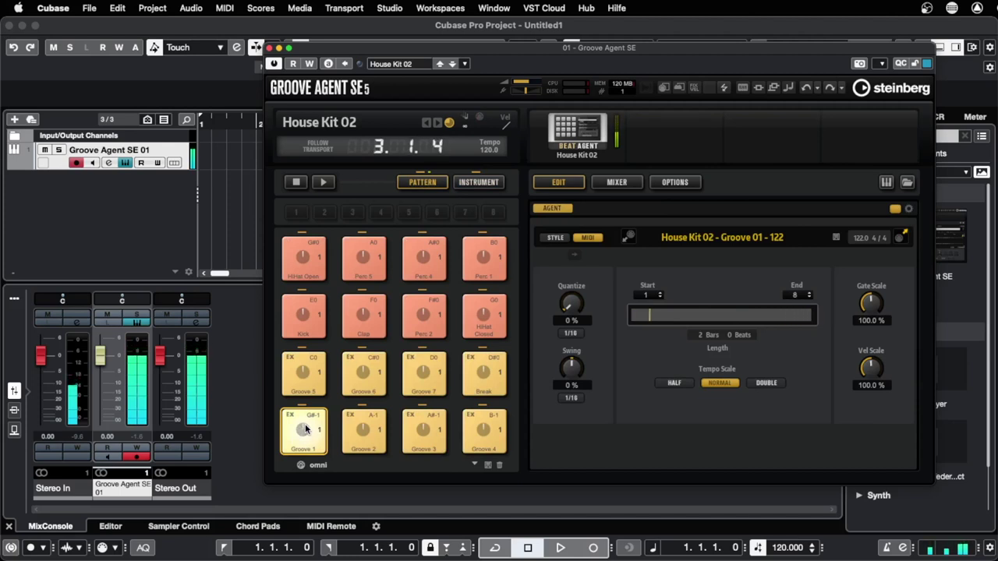
left_click(419, 380)
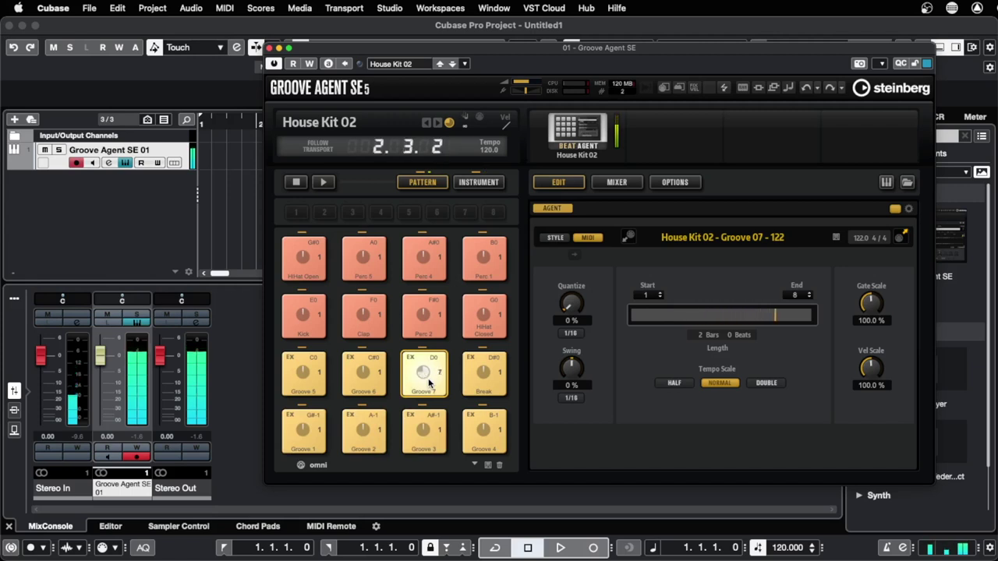
left_click(483, 379)
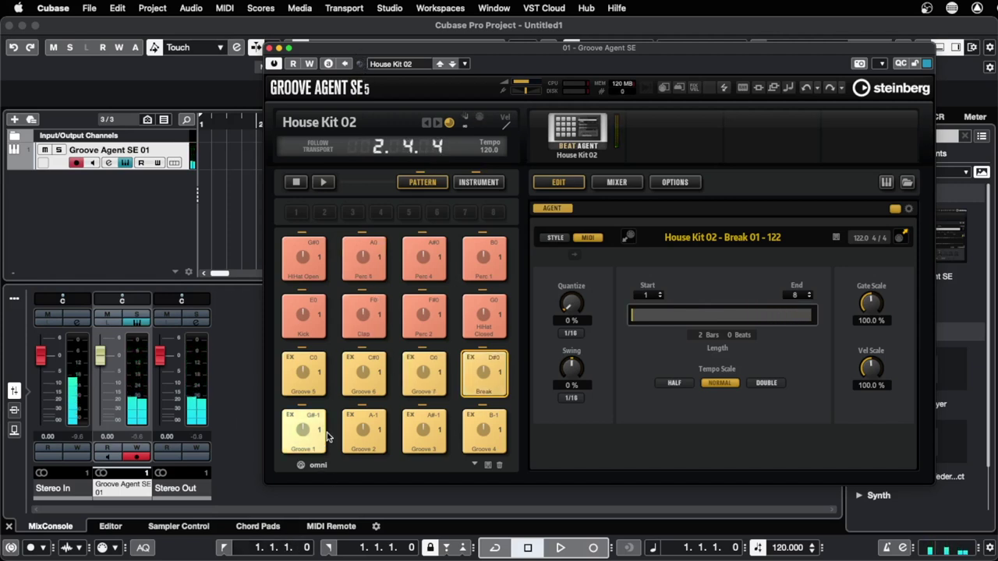
- Place the Groove 1 pattern at bar 1 of the Groove Agent SE 01 track and repeat it at bar 3
left_click(302, 440)
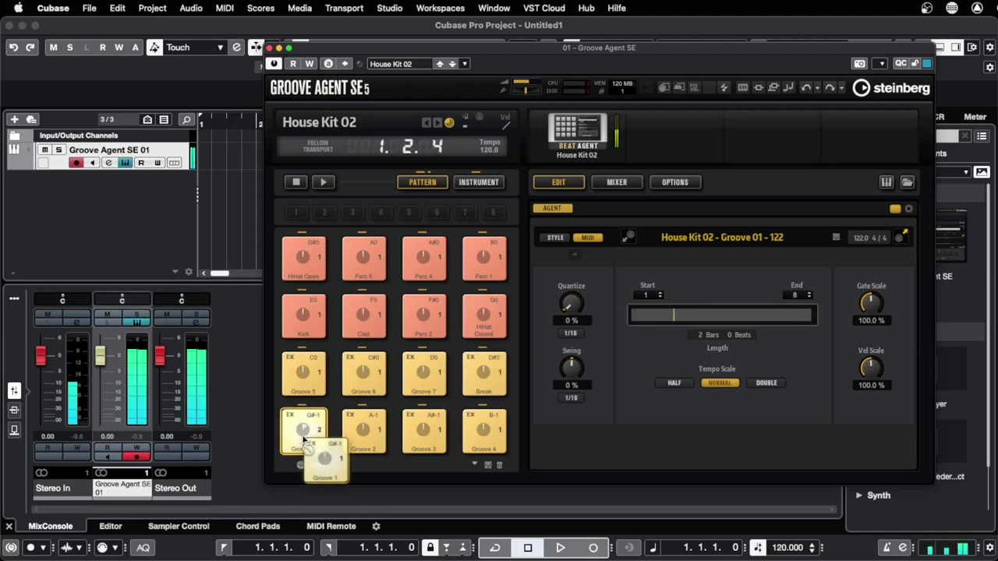
left_click_drag(303, 436, 208, 162)
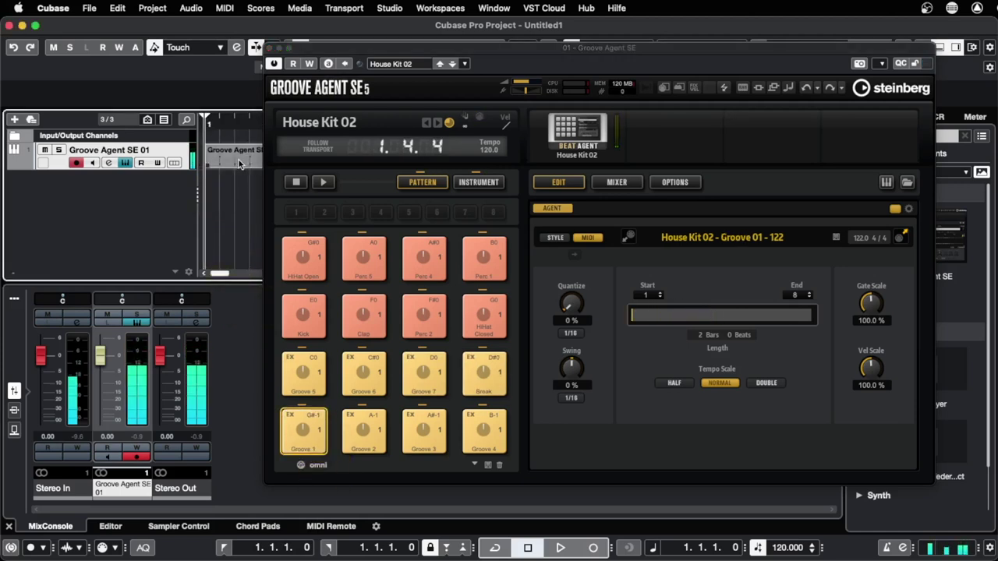
left_click_drag(366, 51, 325, 215)
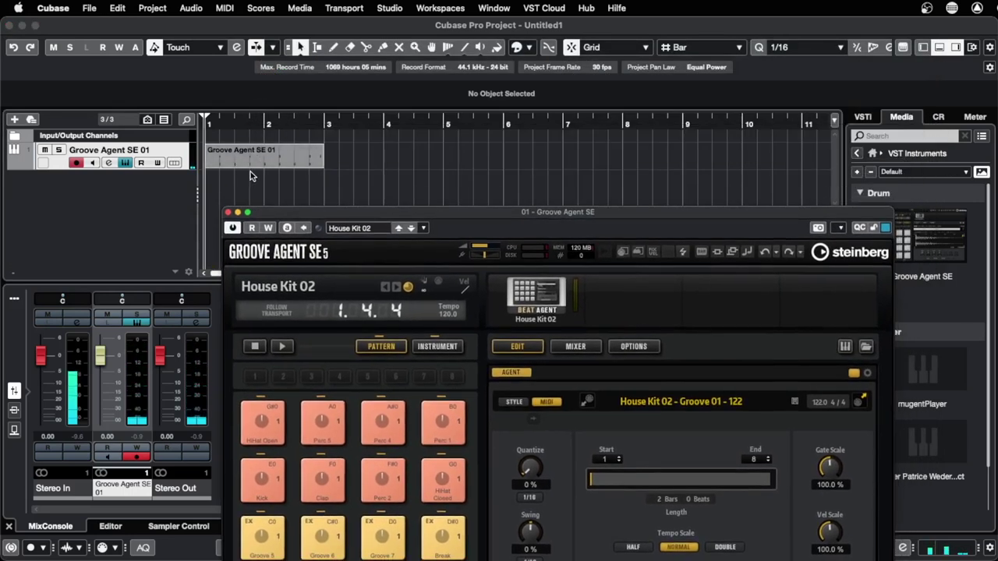
left_click(320, 166)
left_click_drag(322, 159, 390, 156)
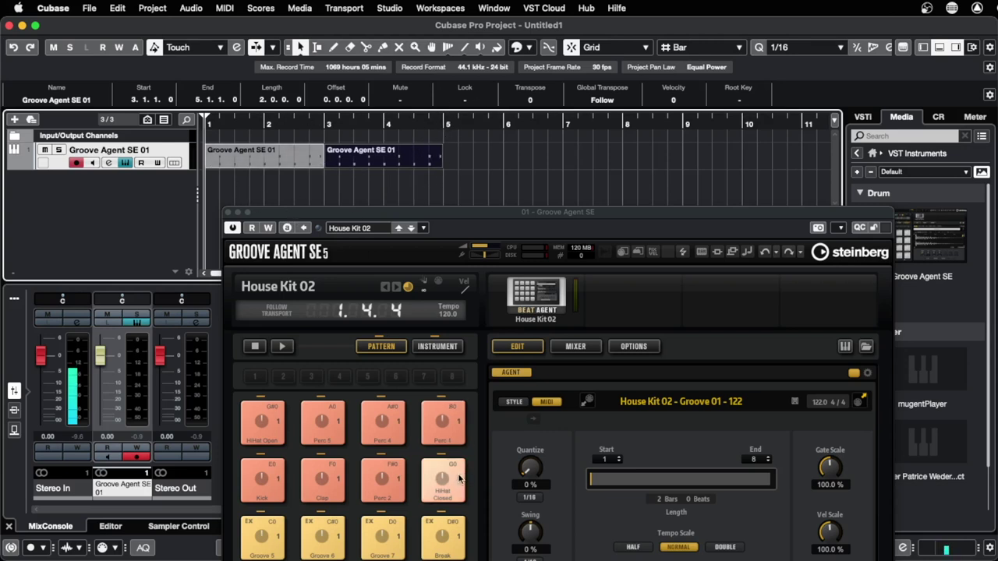
- Place the Groove 7 pattern at bar 5 of the Groove Agent SE 01 track and repeat it at bar 7
left_click_drag(486, 211, 485, 187)
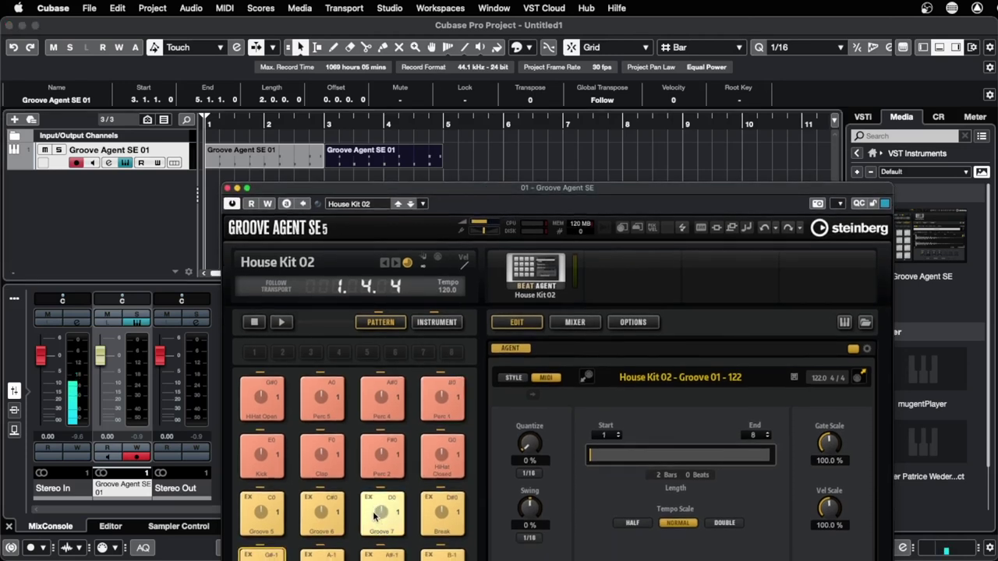
left_click_drag(380, 519, 462, 162)
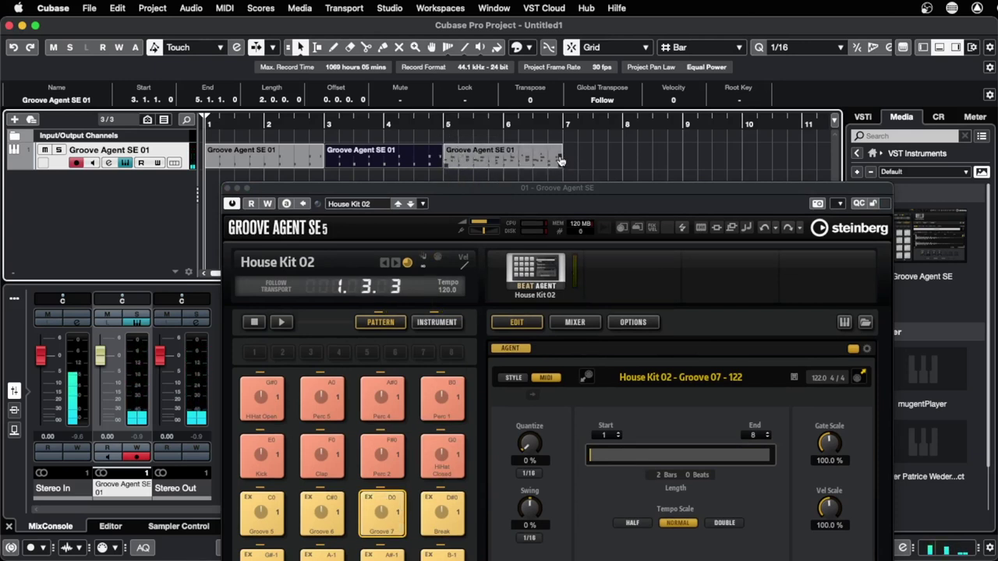
left_click_drag(561, 160, 621, 161)
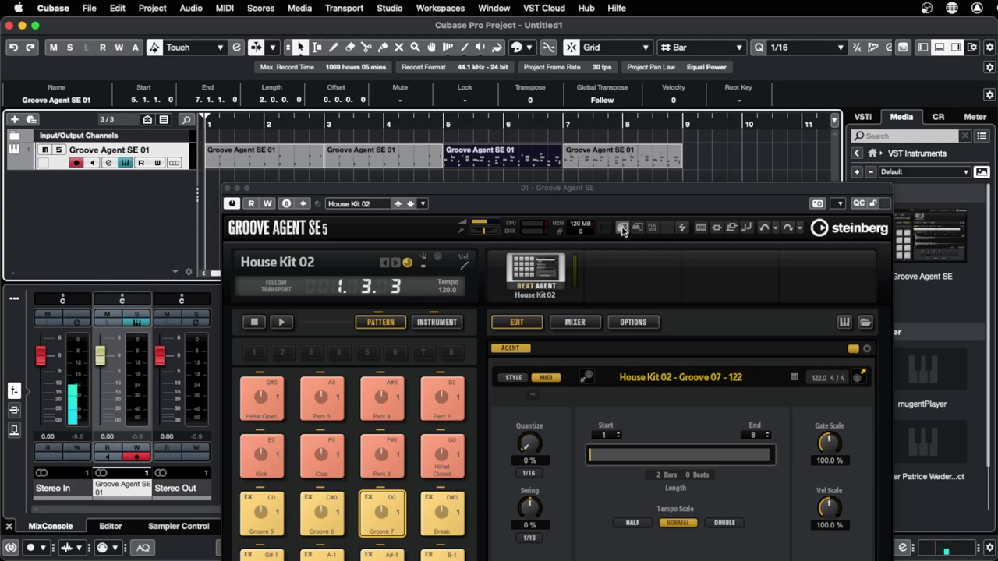
- Replace the Groove 7 copy at bar 7 with the Break pattern and close the Groove Agent SE window
left_click(633, 160)
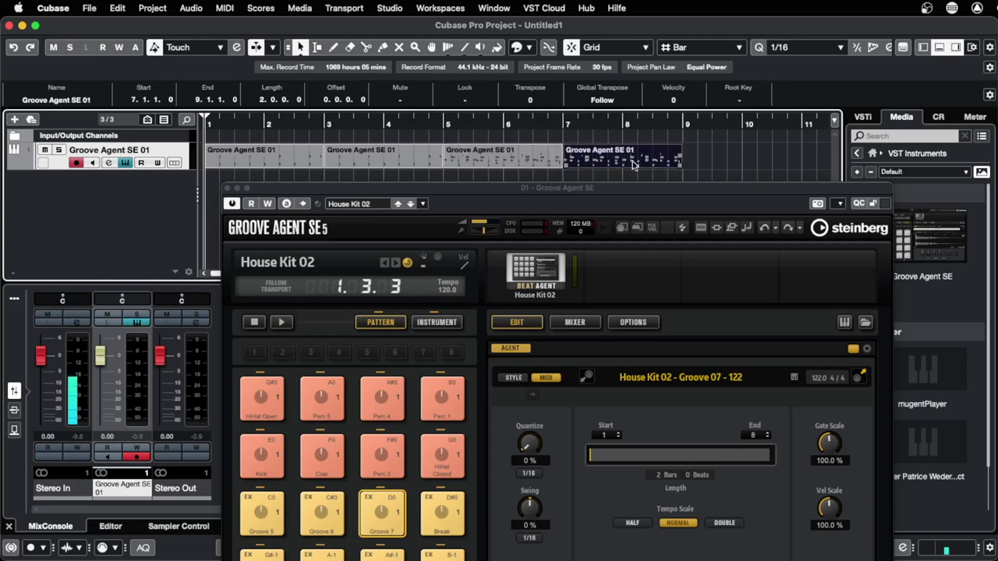
key("Delete")
left_click_drag(442, 512, 594, 153)
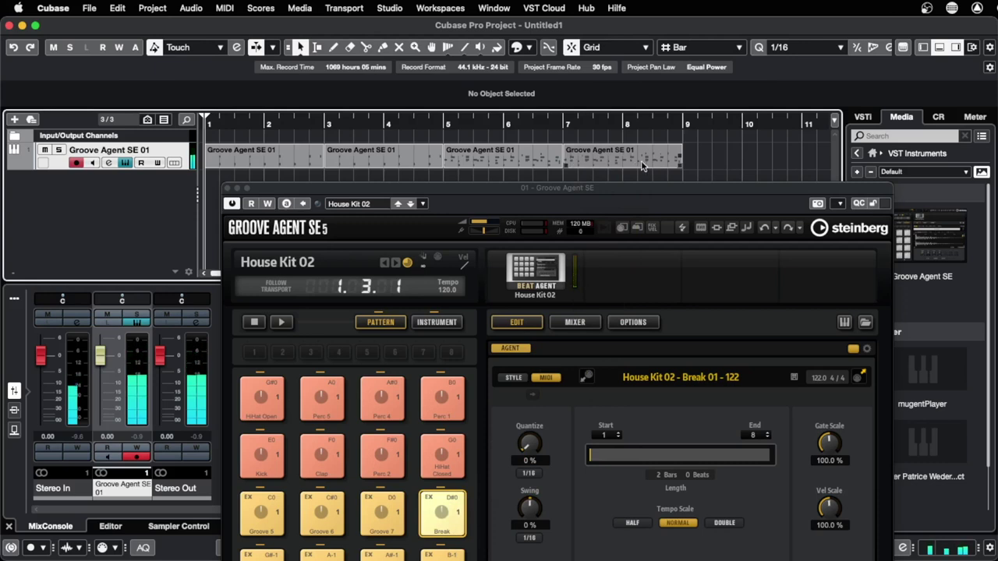
left_click(226, 189)
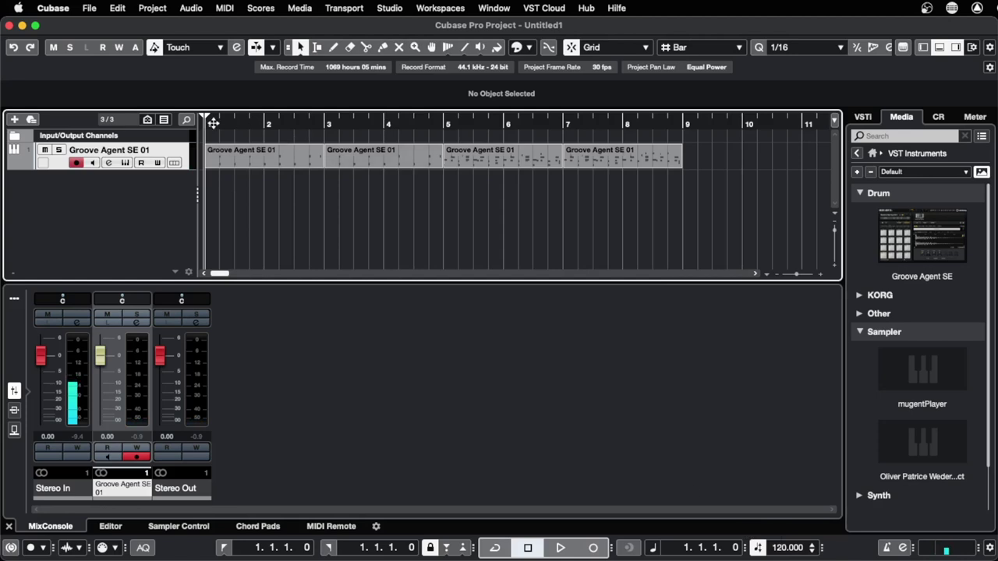
- Play back the drum track and set the project tempo to 125 BPM
key("space")
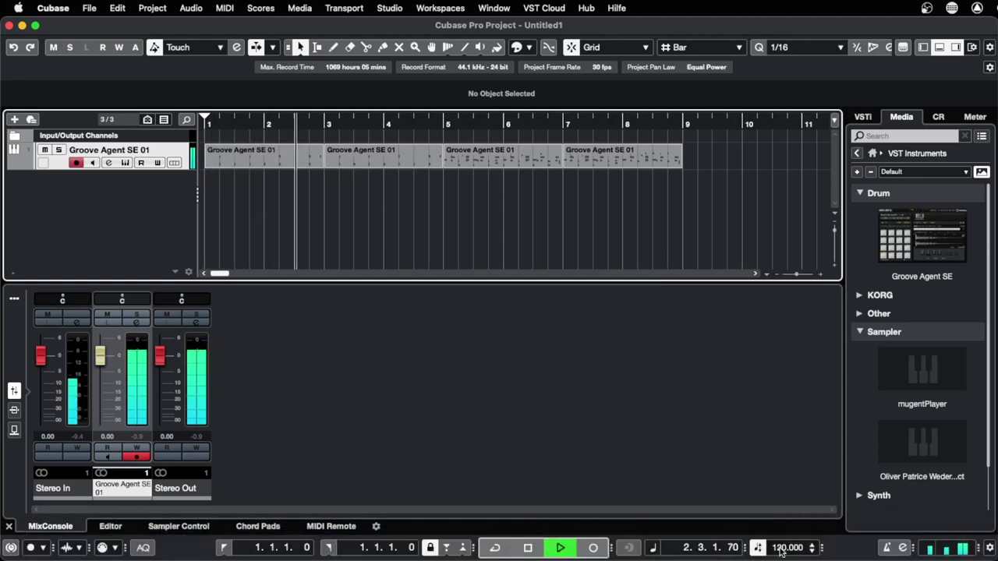
scroll(784, 549, "down", 7)
scroll(784, 549, "up", 5)
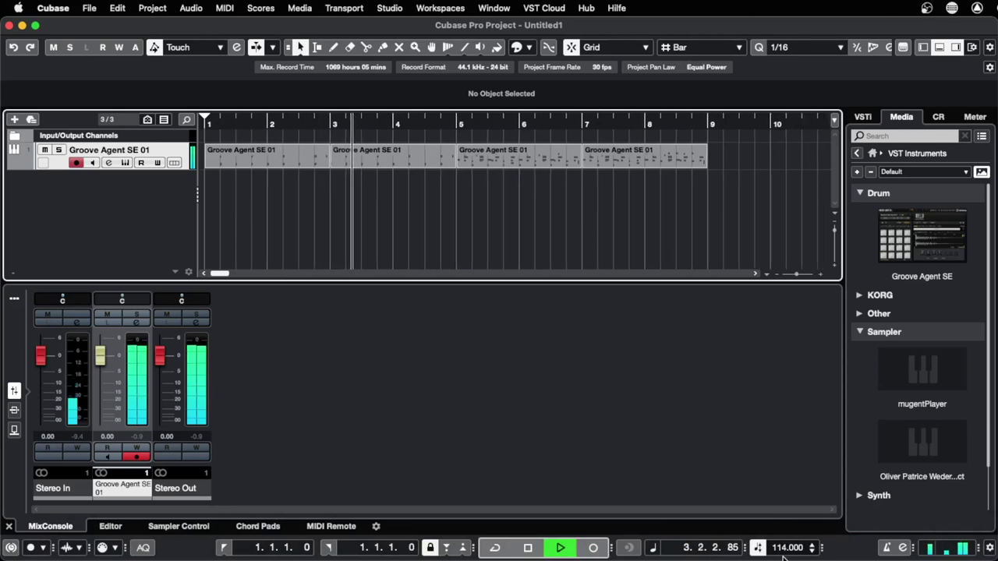
scroll(783, 549, "up", 6)
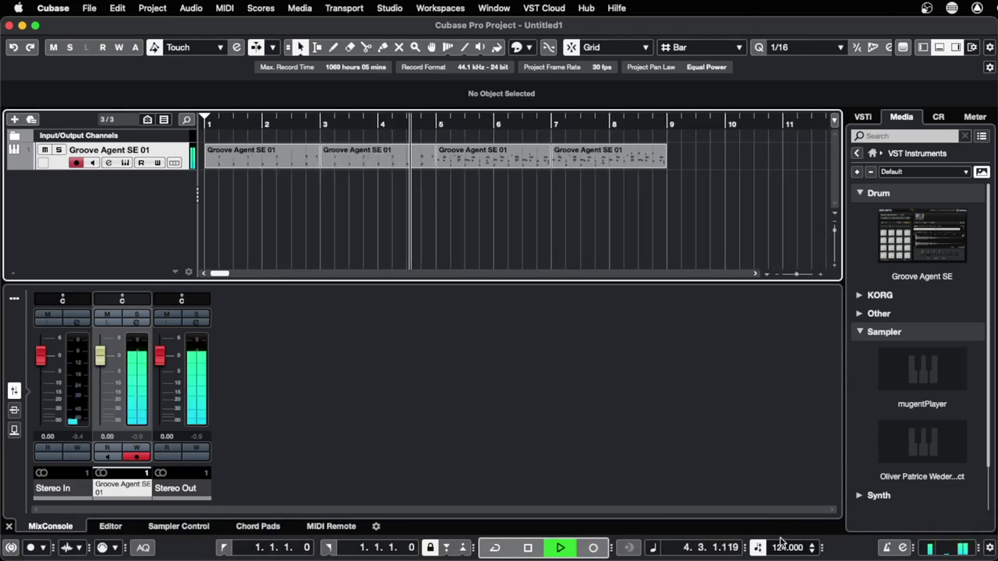
scroll(784, 547, "up", 1)
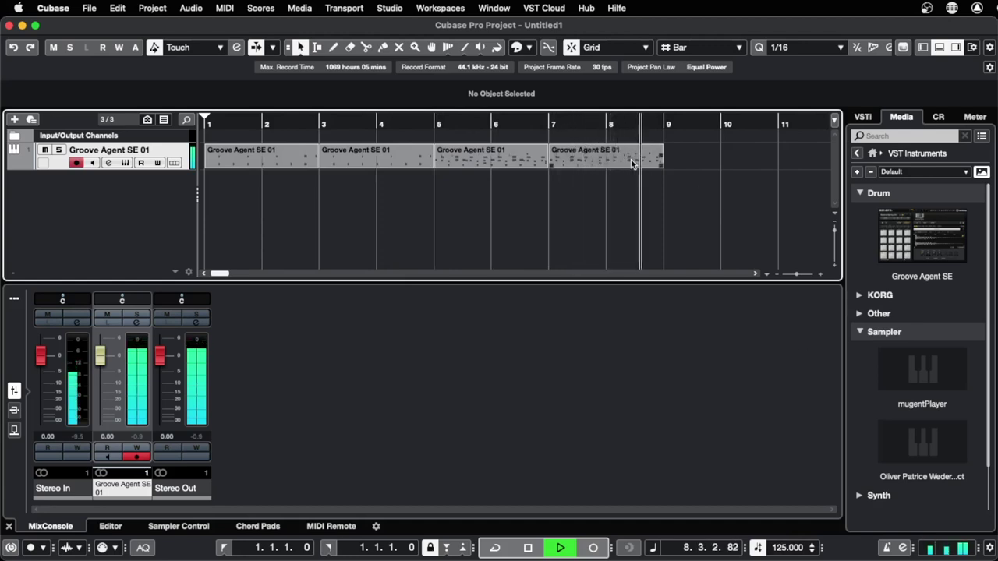
key("space")
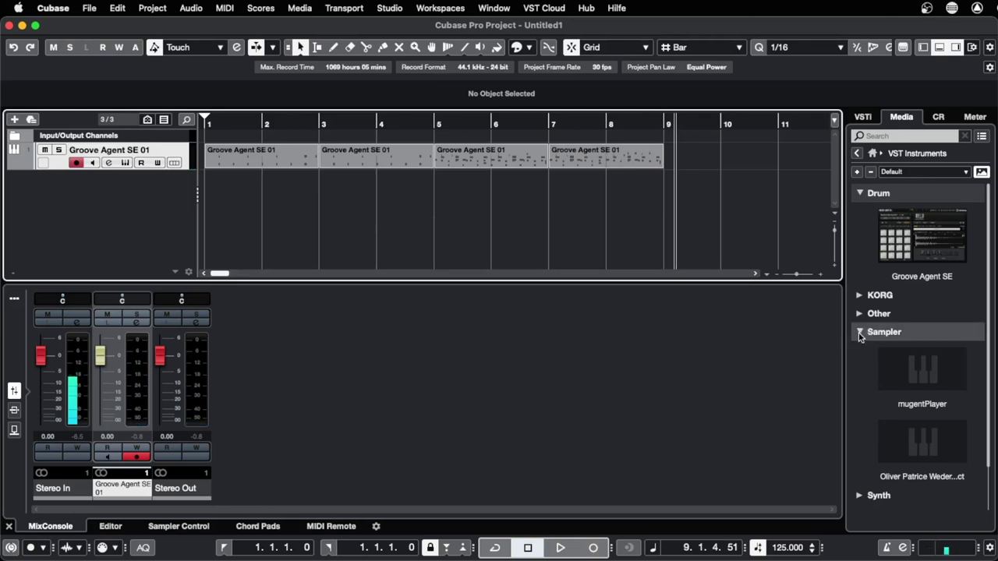
- Hide and restore the media browser, reopen its VST Instruments list and collapse the Drum and Sampler categories
left_click(954, 47)
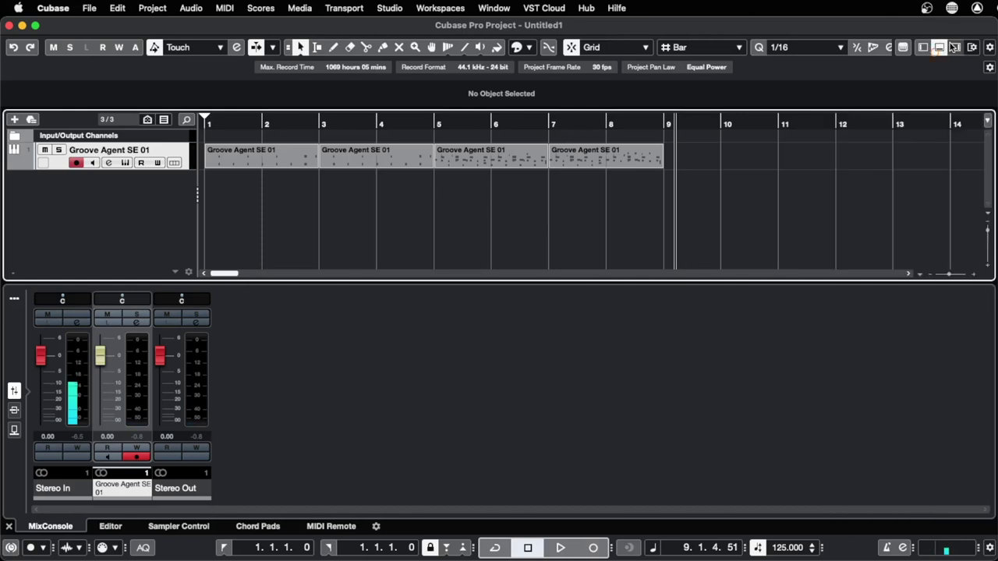
left_click(955, 47)
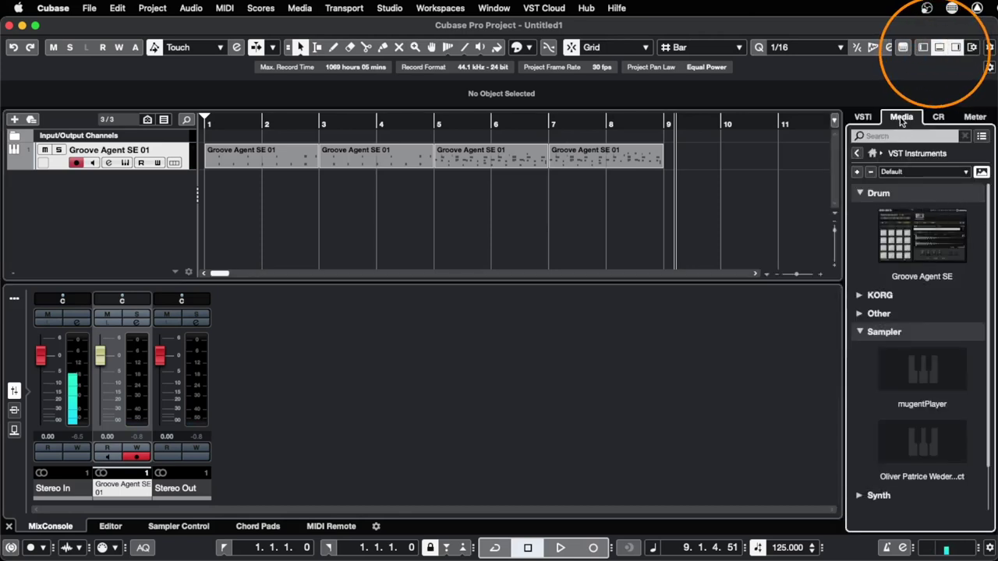
left_click(872, 154)
left_click(867, 220)
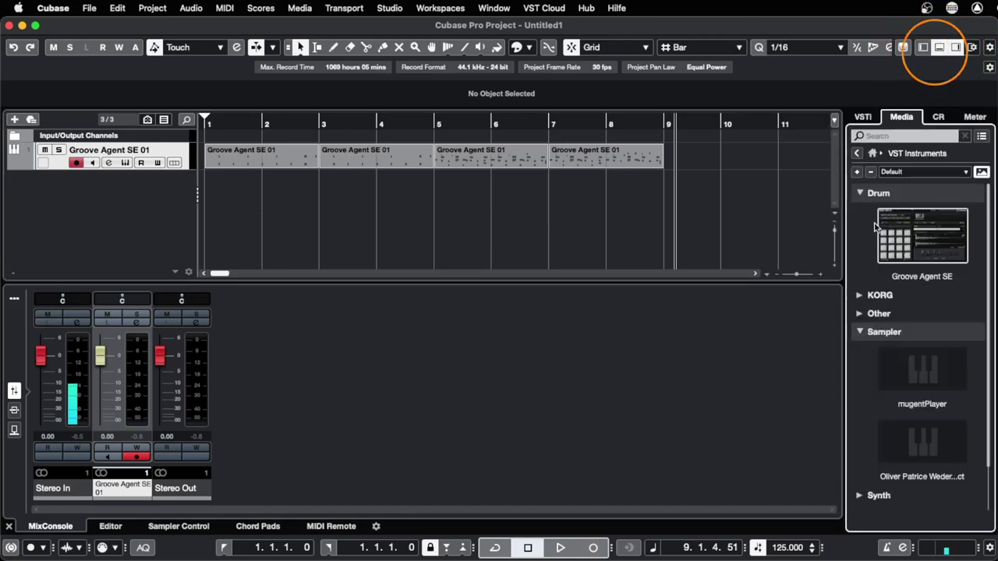
left_click(859, 194)
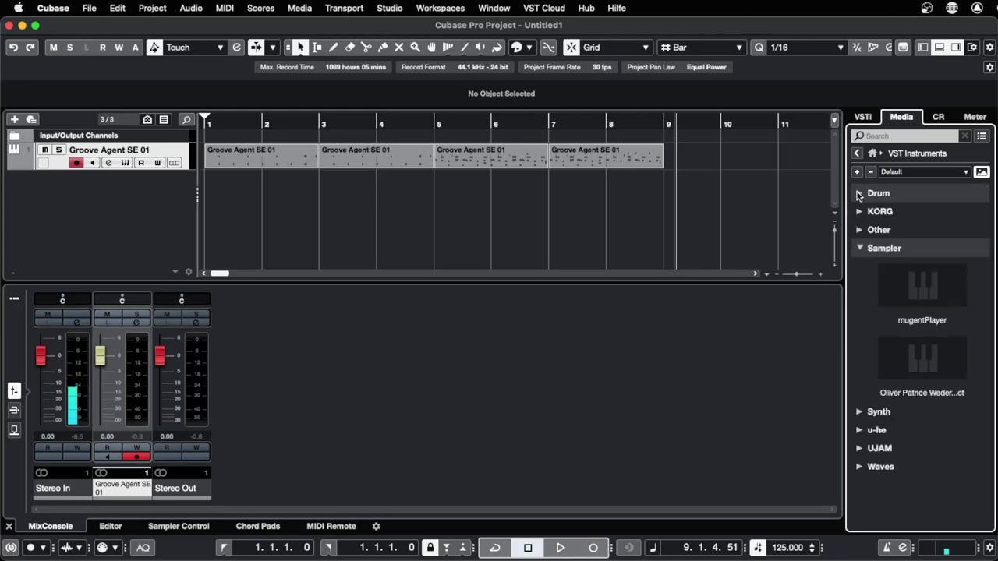
left_click(857, 250)
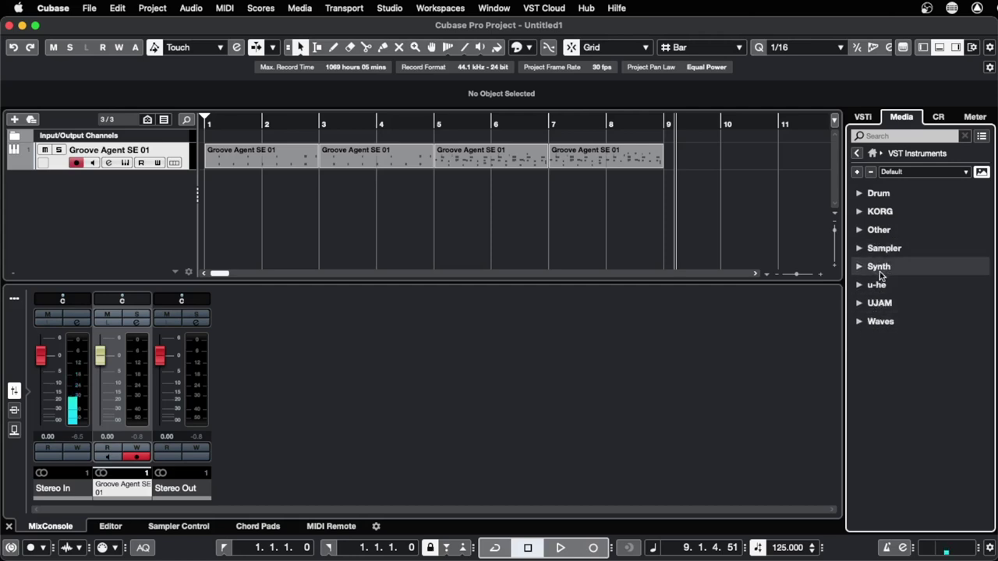
- Find HALion Sonic SE in the Synth instruments and add it as a new track below Groove Agent SE 01
left_click(858, 267)
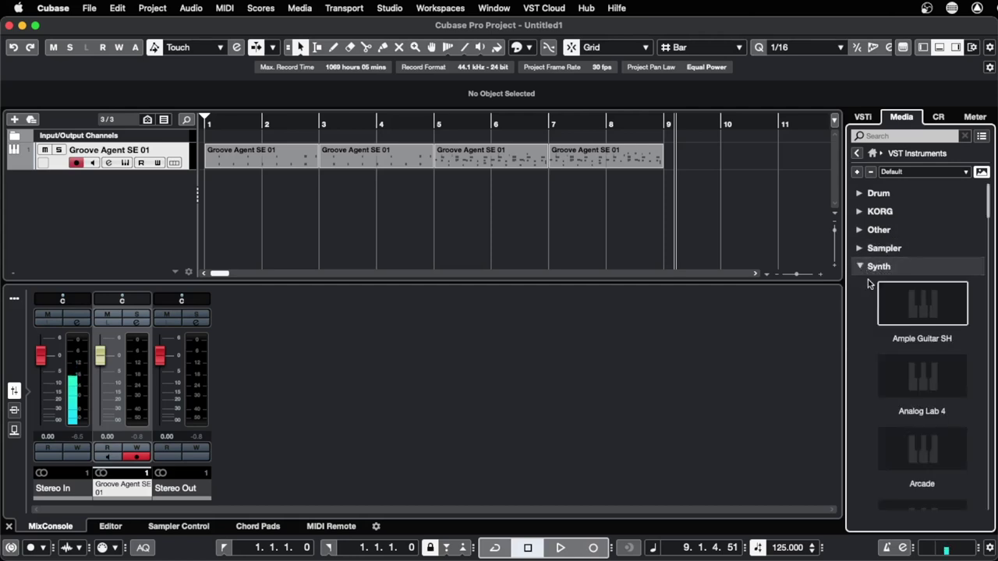
scroll(889, 311, "down", 10)
scroll(888, 324, "down", 8)
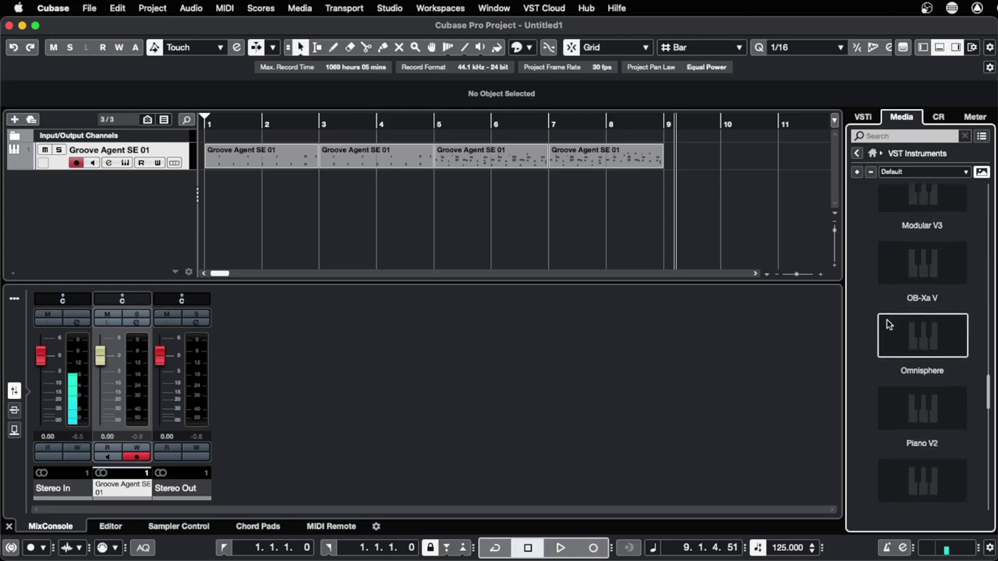
scroll(889, 325, "up", 15)
scroll(892, 325, "down", 1)
scroll(893, 325, "down", 10)
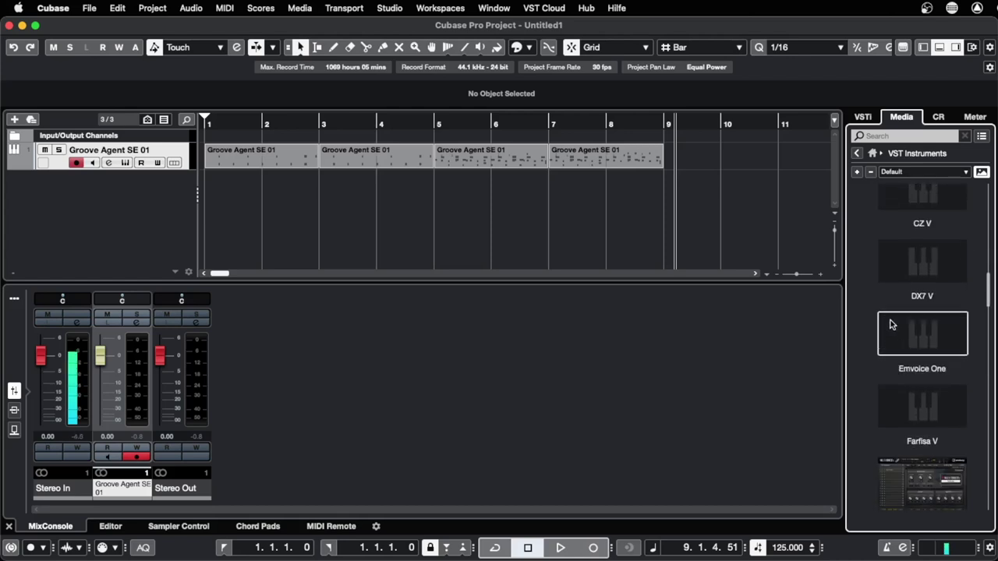
scroll(886, 271, "up", 1)
scroll(886, 271, "up", 3)
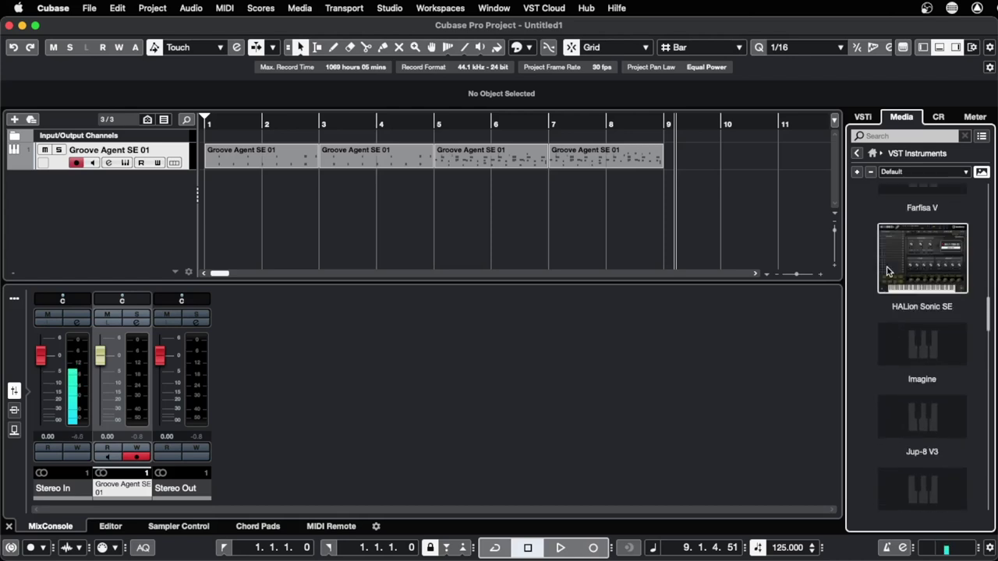
left_click_drag(912, 276, 202, 223)
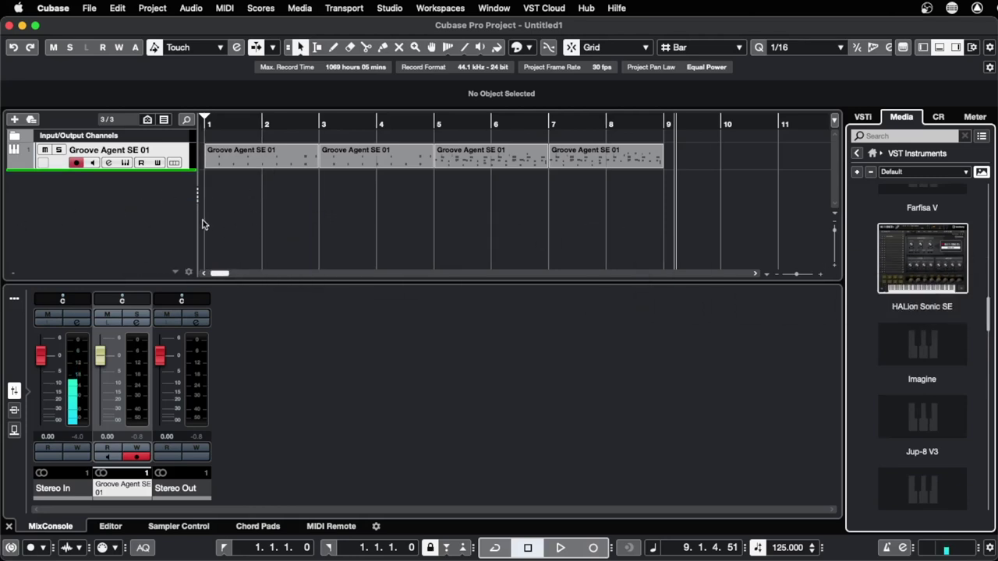
left_click_drag(314, 232, 321, 226)
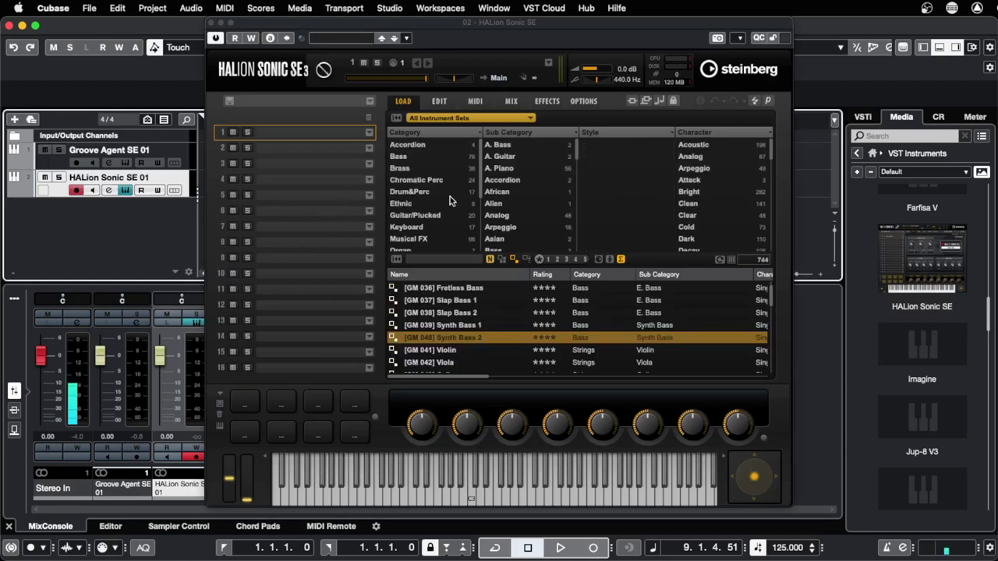
- Load the [GM 040] Synth Bass 2 sound into HALion Sonic SE slot 1 and close the instrument window
scroll(442, 305, "down", 3)
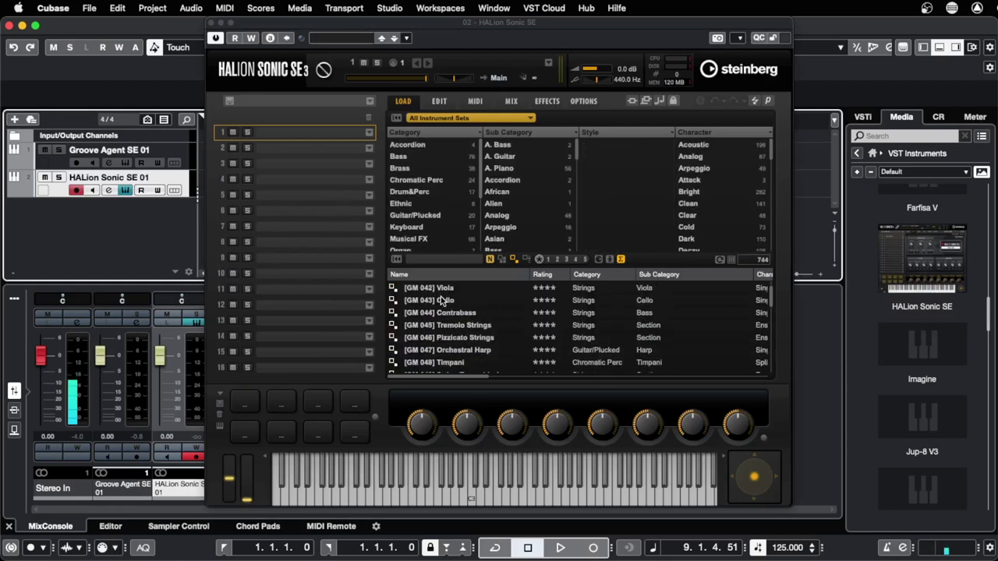
scroll(444, 302, "up", 5)
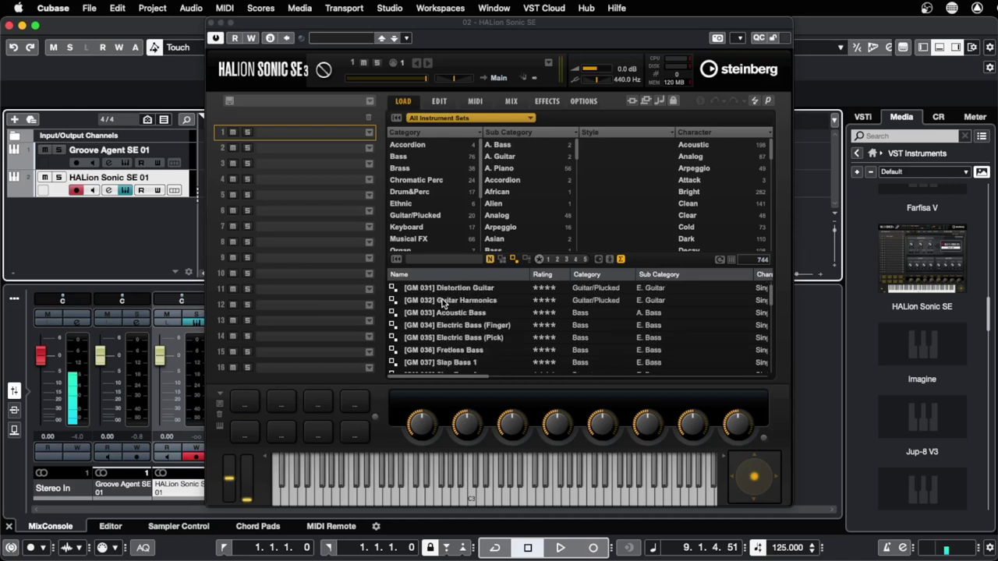
scroll(441, 303, "down", 4)
scroll(441, 304, "up", 1)
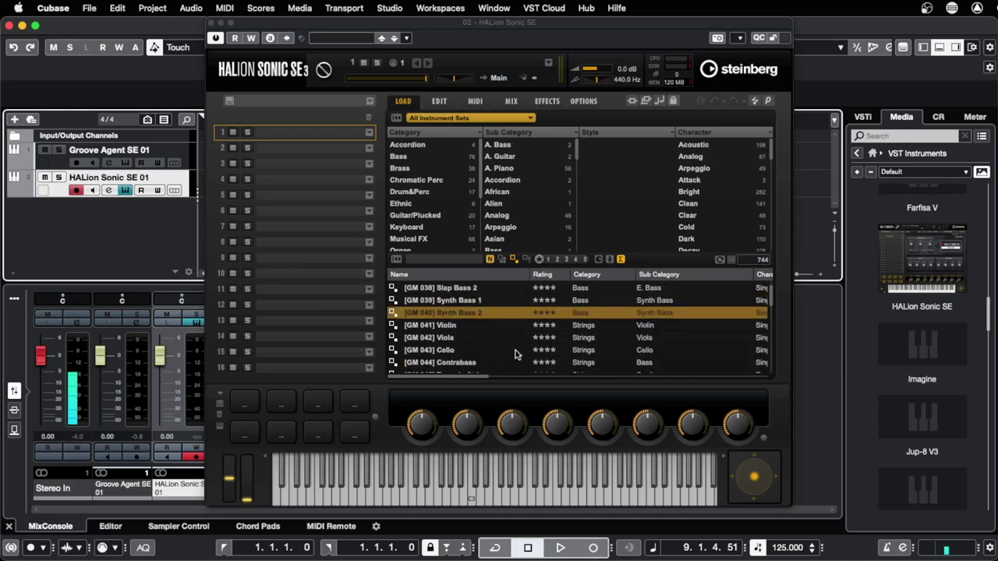
double_click(460, 316)
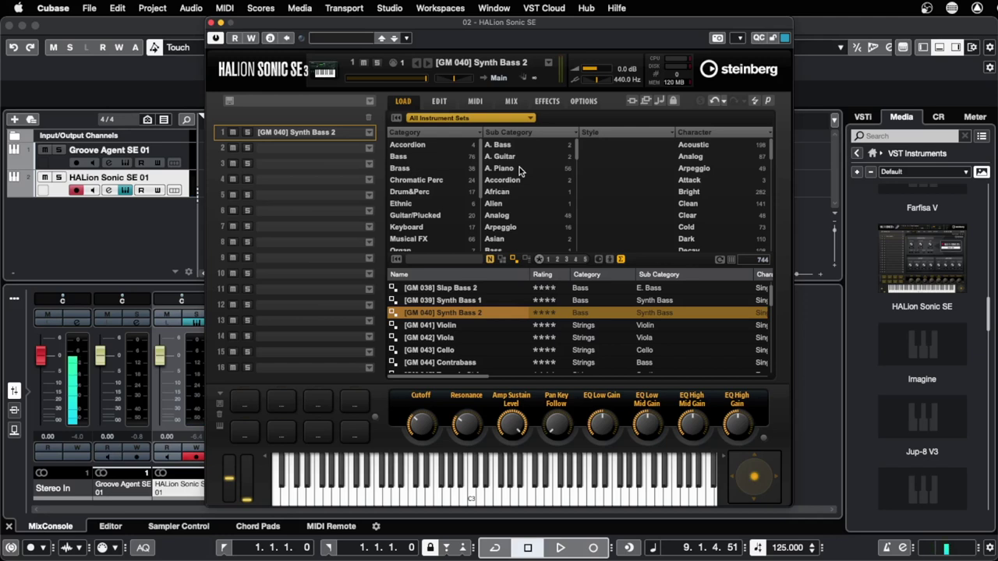
left_click(210, 23)
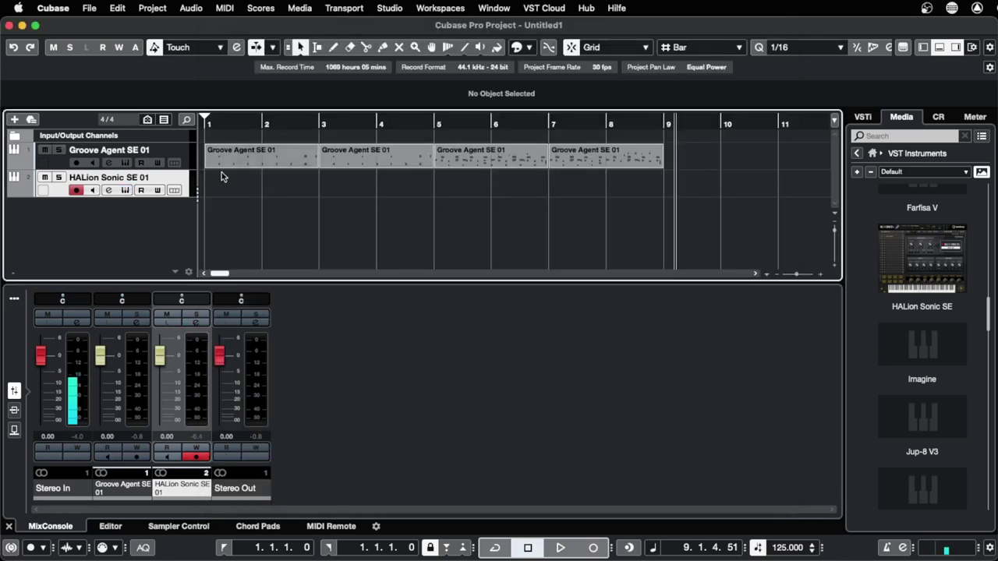
- Reopen the instrument window of the HALion Sonic SE 01 track and close it again
left_click(124, 192)
left_click(125, 192)
left_click(125, 191)
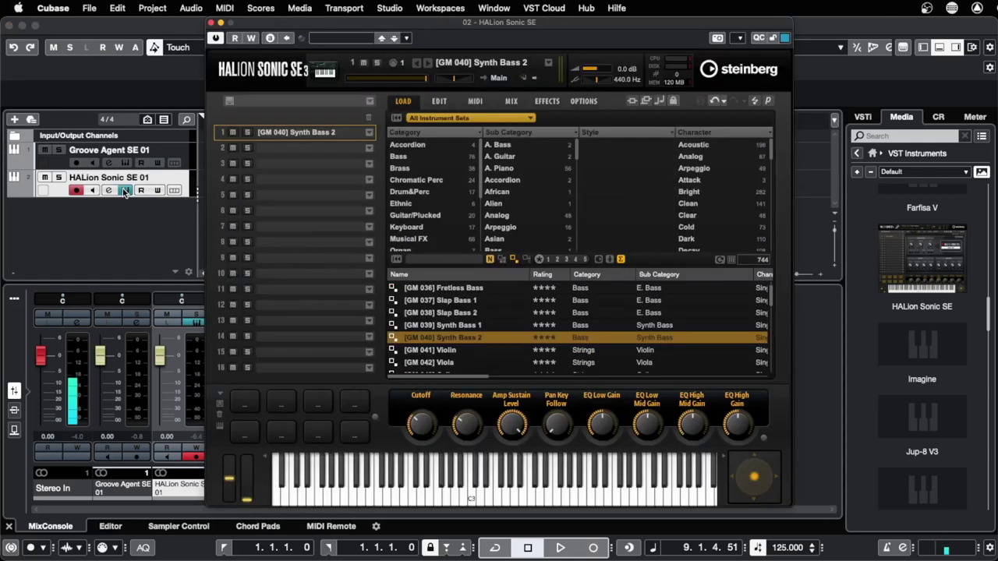
left_click(125, 192)
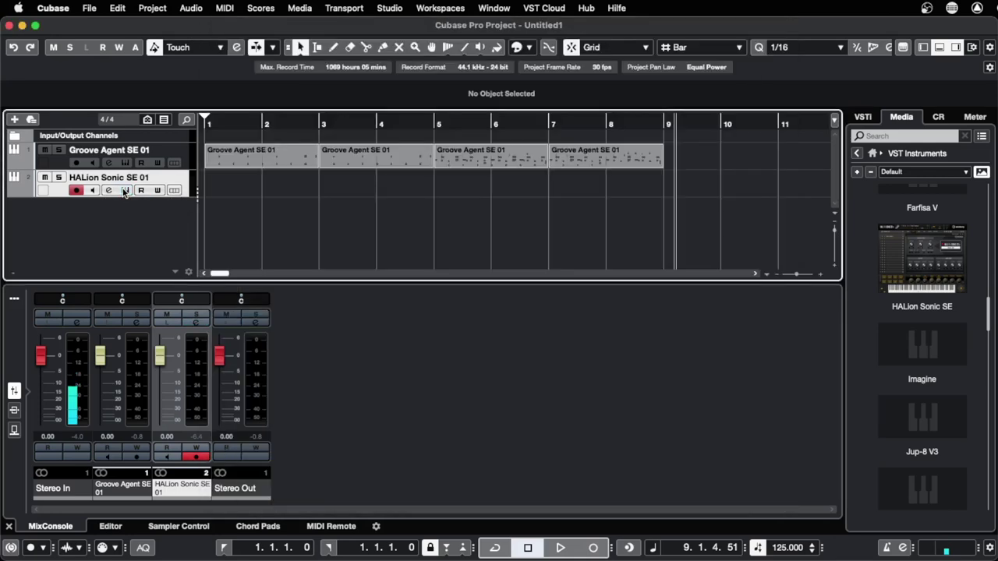
- Record a bass line on the HALion Sonic SE 01 track starting at bar 4 and stop partway through bar 7
left_click(375, 125)
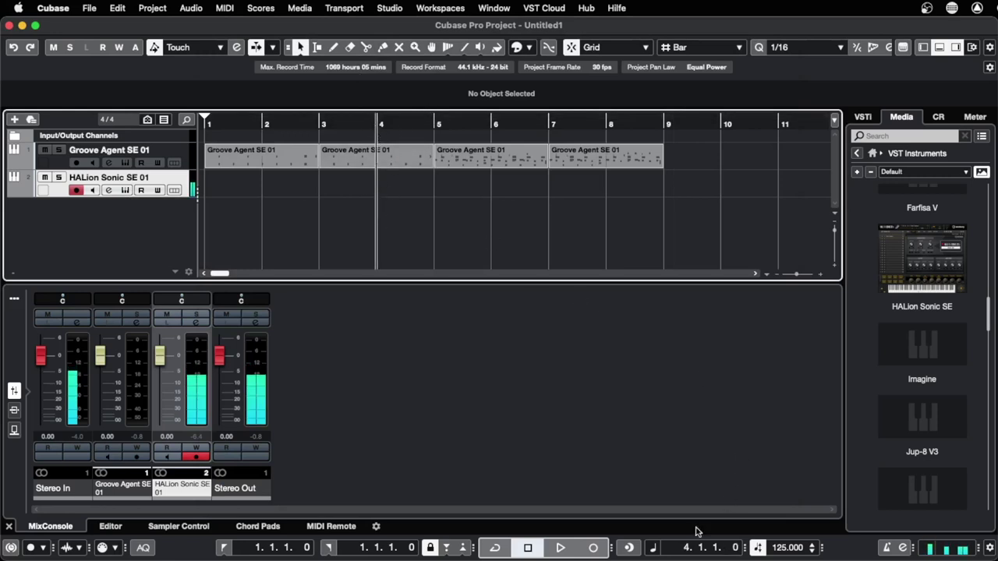
left_click(591, 552)
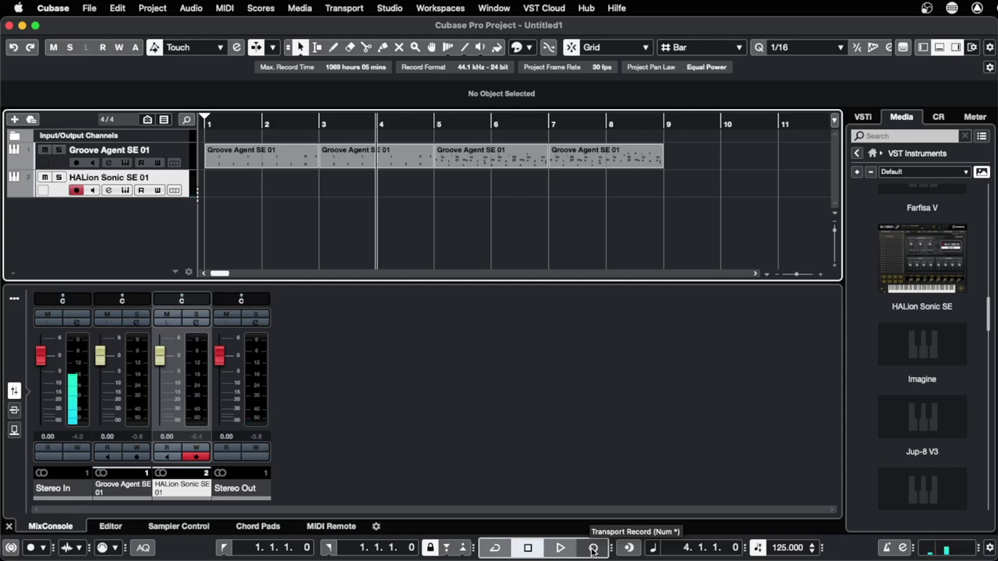
left_click(592, 551)
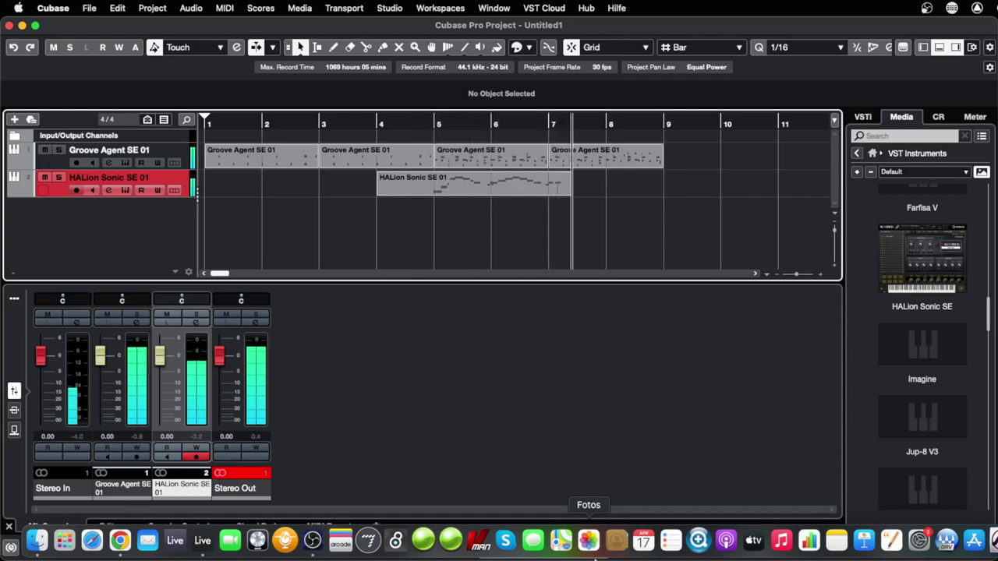
key("KP_Multiply")
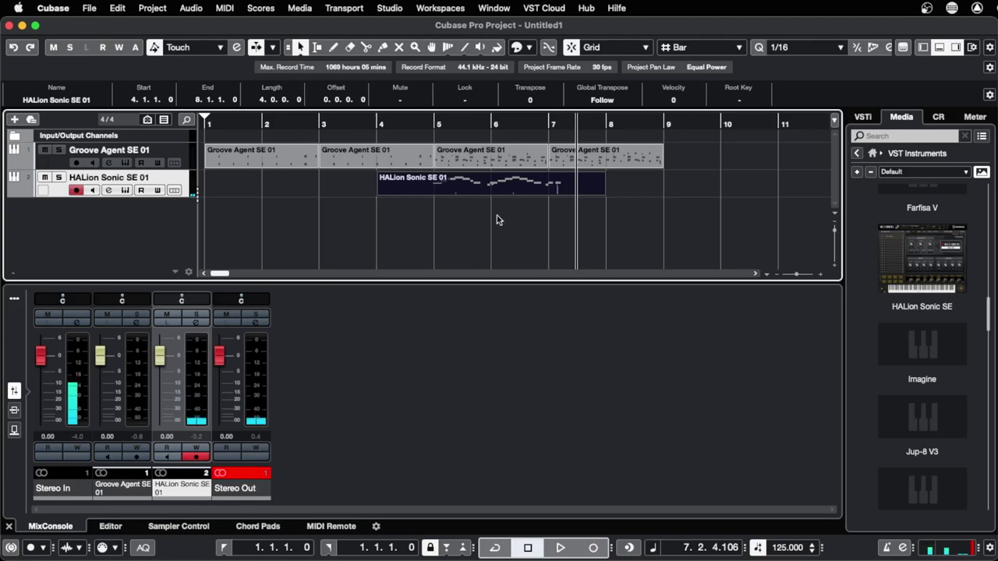
- Play back the recorded bass line together with the drums from bar 5
left_click(432, 124)
key("space")
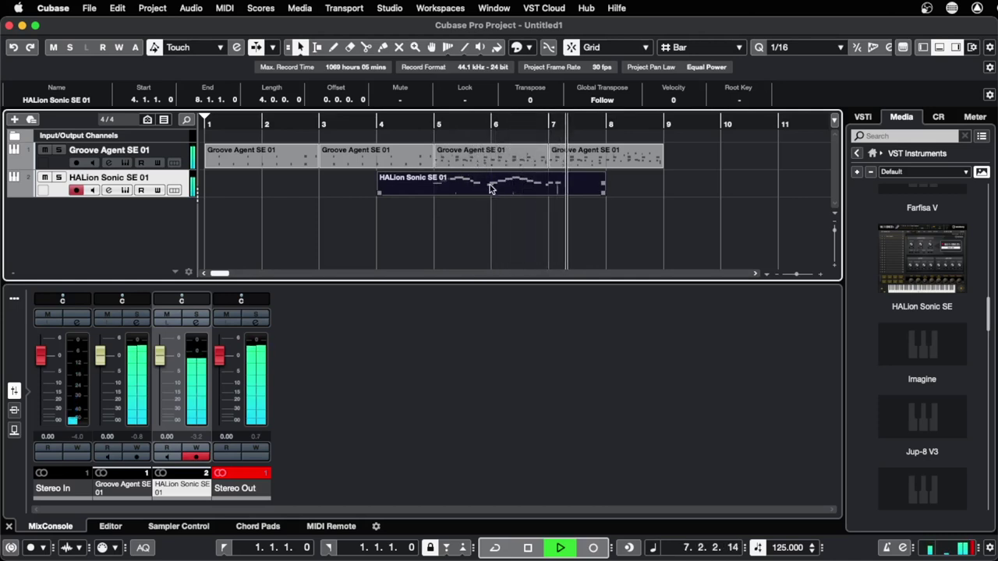
key("space")
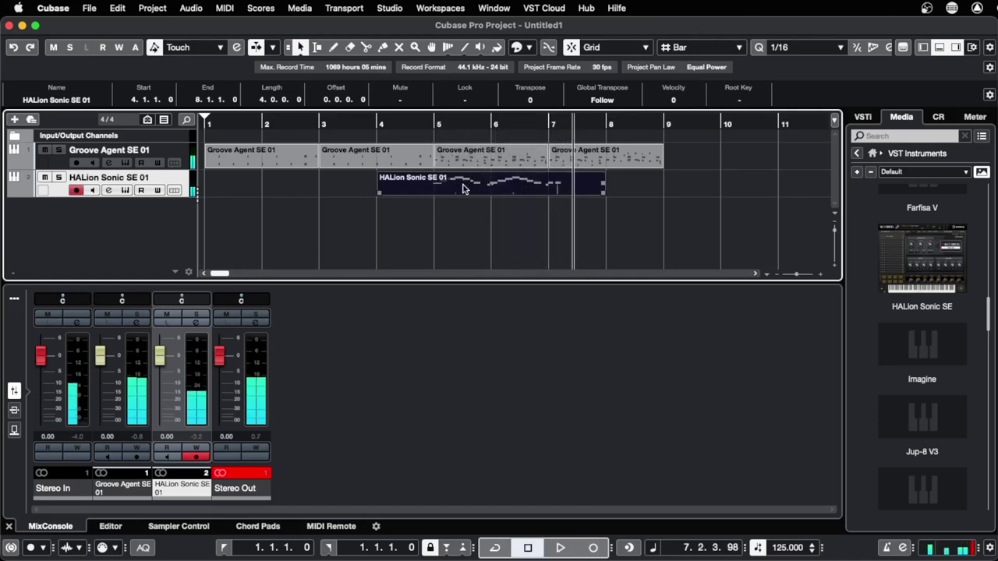
- Open the recorded bass part for note editing and delete the stray short note just below C1 at bar 6
double_click(464, 189)
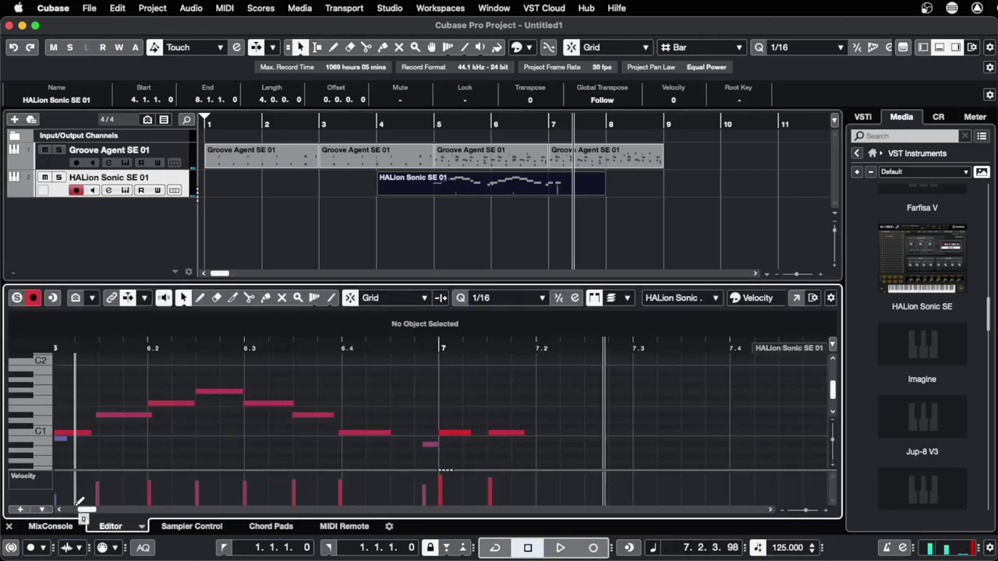
left_click_drag(86, 511, 83, 512)
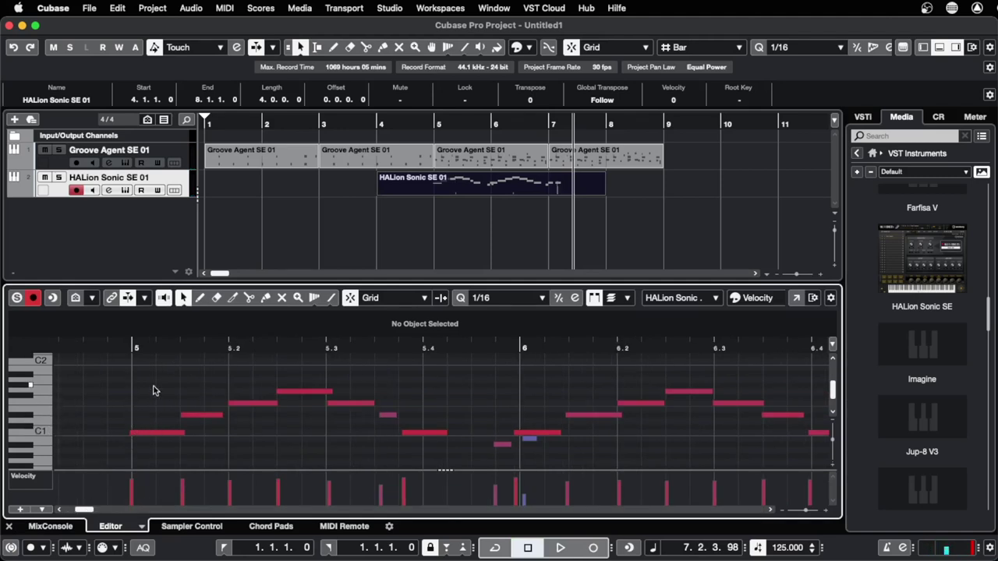
left_click(533, 444)
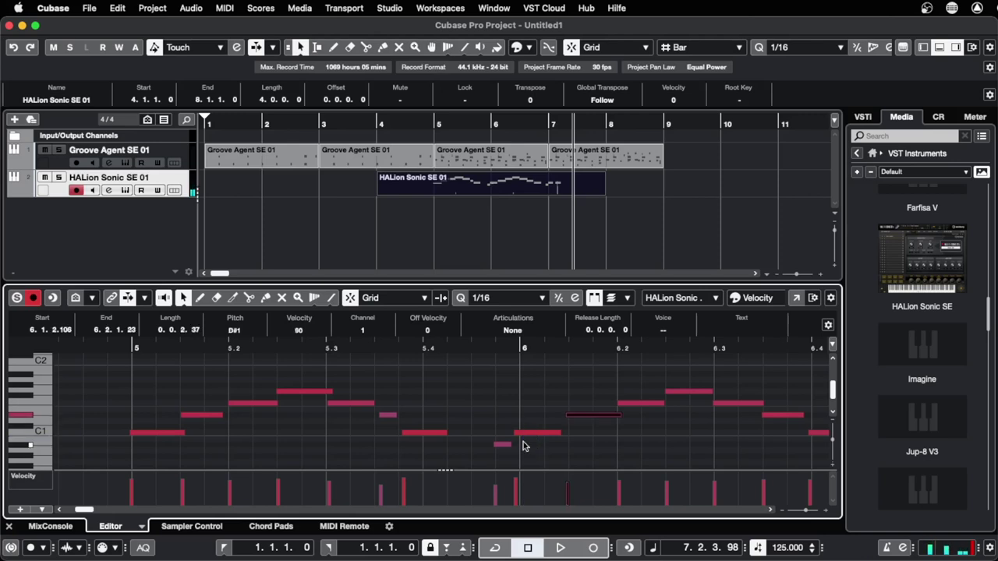
- Move the first C1 bass note so that it starts exactly at 5.1.1.0
left_click(525, 436)
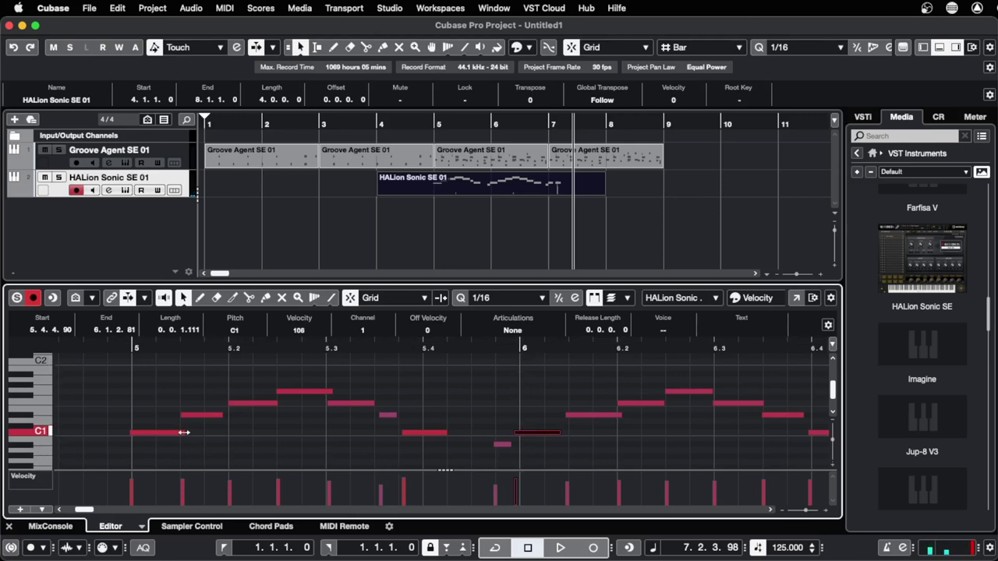
left_click(141, 434)
left_click_drag(141, 435, 145, 434)
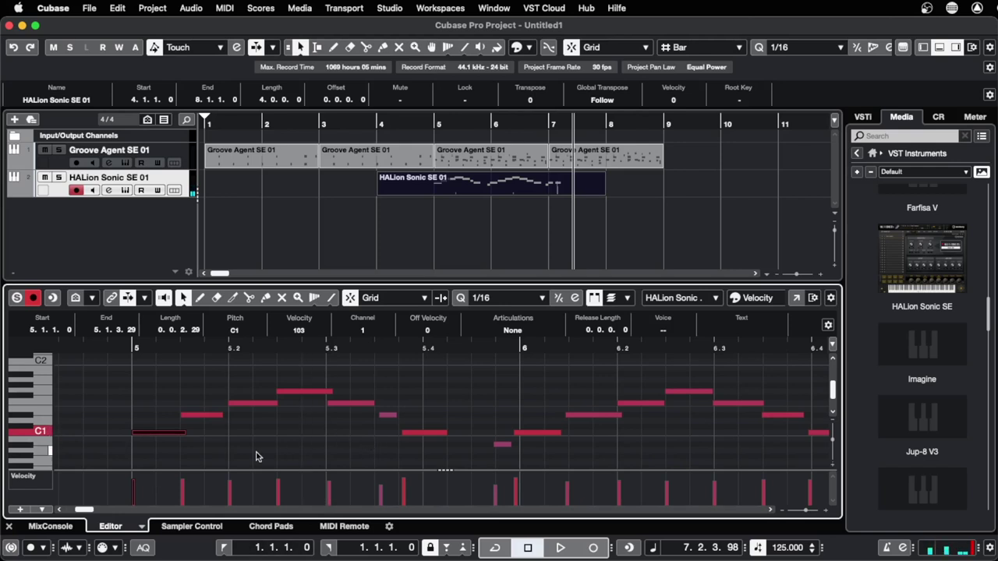
left_click(162, 455)
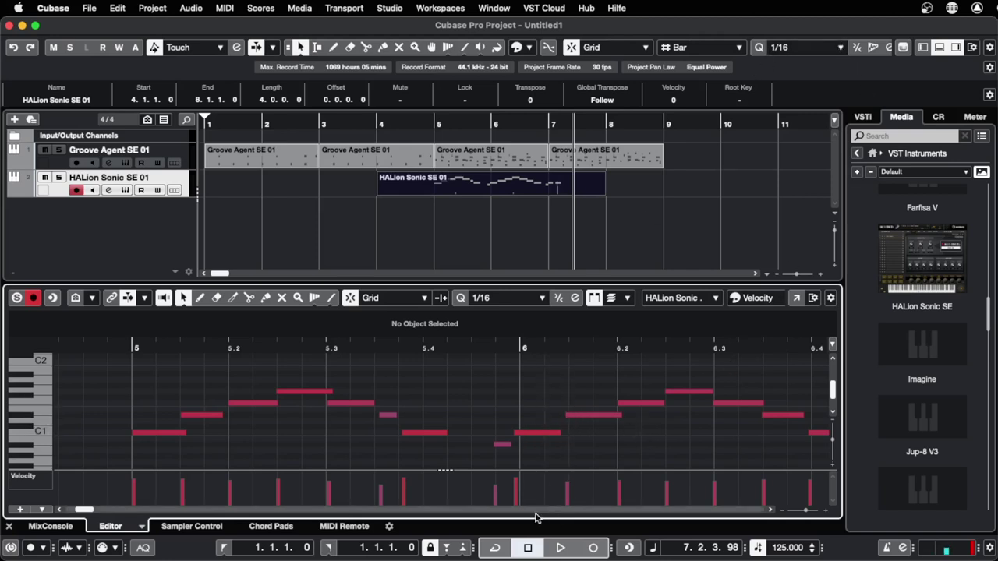
- Quantize the recorded bass notes to 1/16 and play back the result with the drums from bar 5
left_click(758, 47)
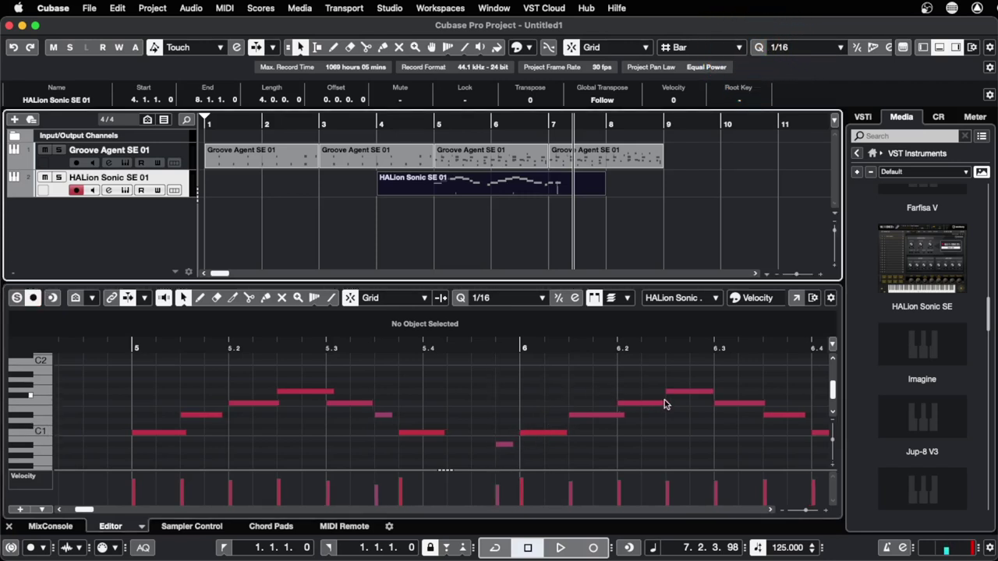
left_click(438, 124)
key("space")
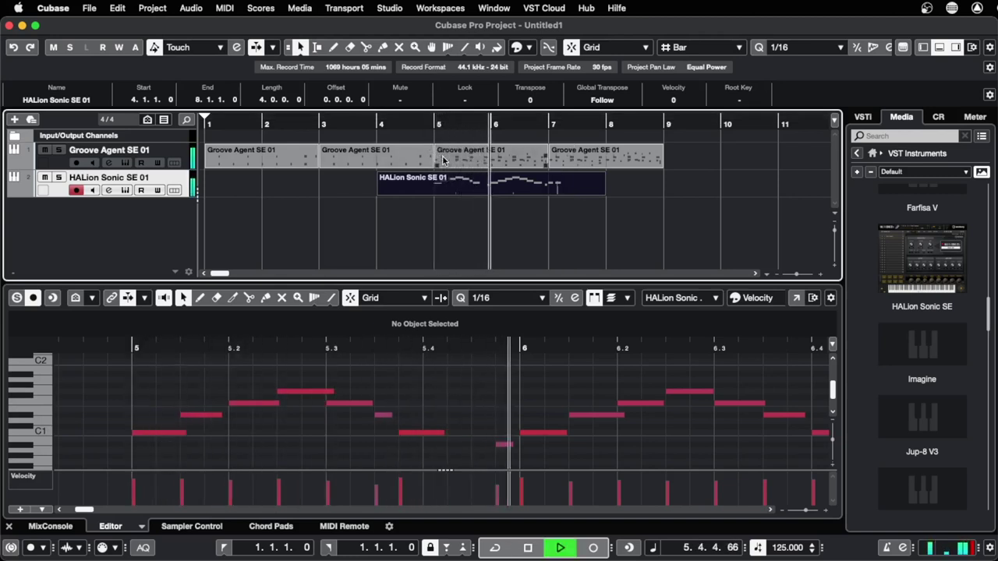
key("space")
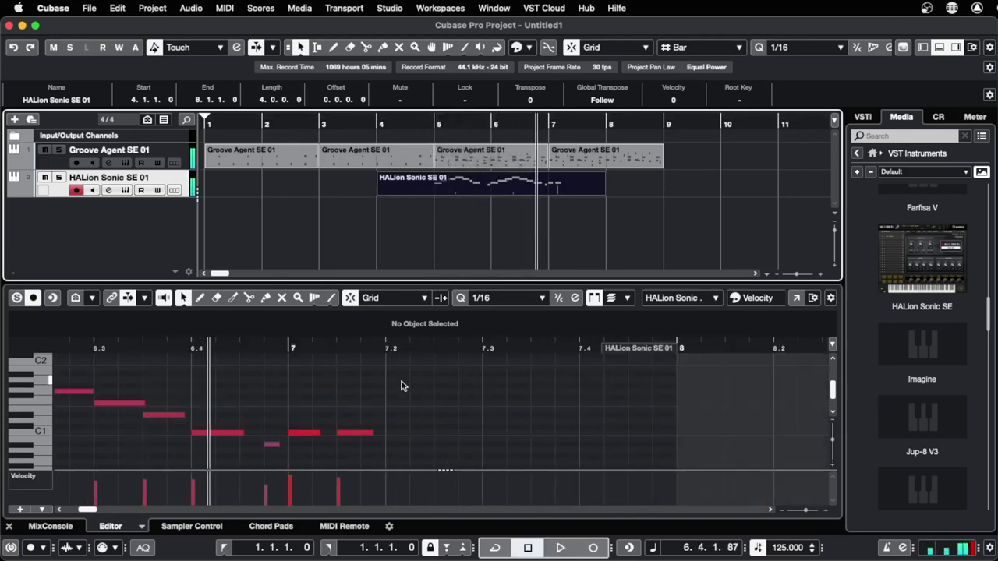
- Try quantizing the recorded bass notes to a 1/4 grid
scroll(382, 434, "left", 3)
scroll(382, 435, "left", 5)
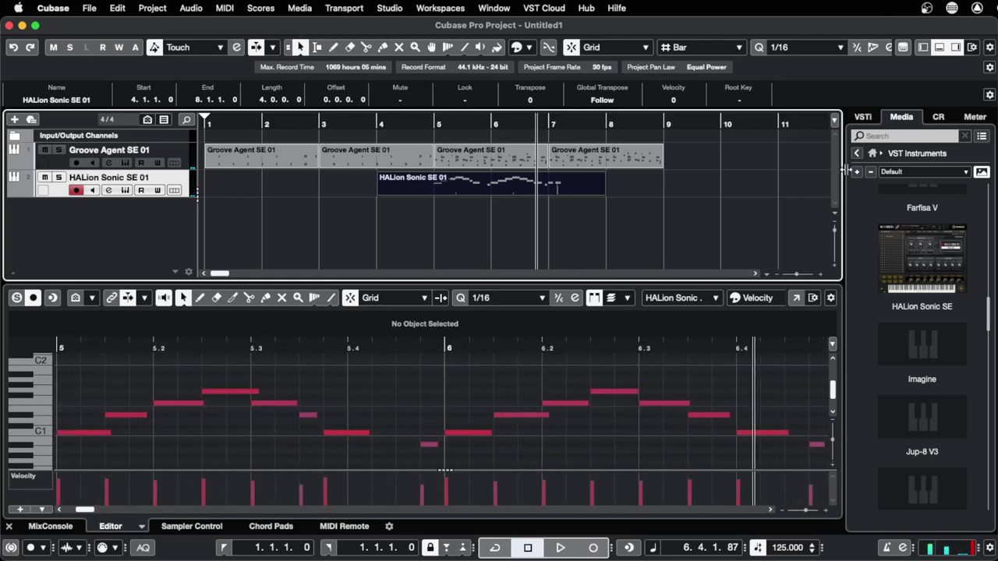
left_click(811, 48)
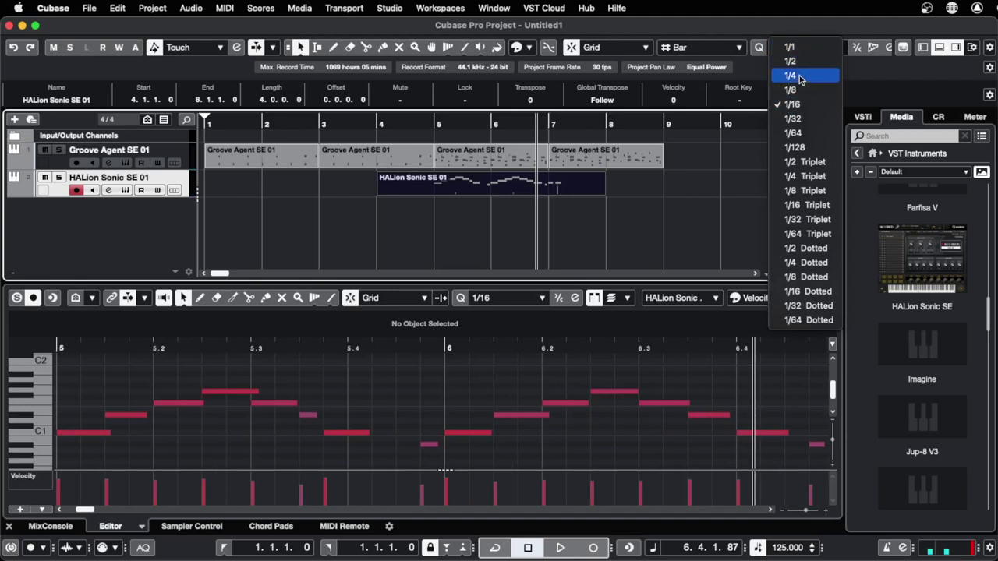
left_click(791, 75)
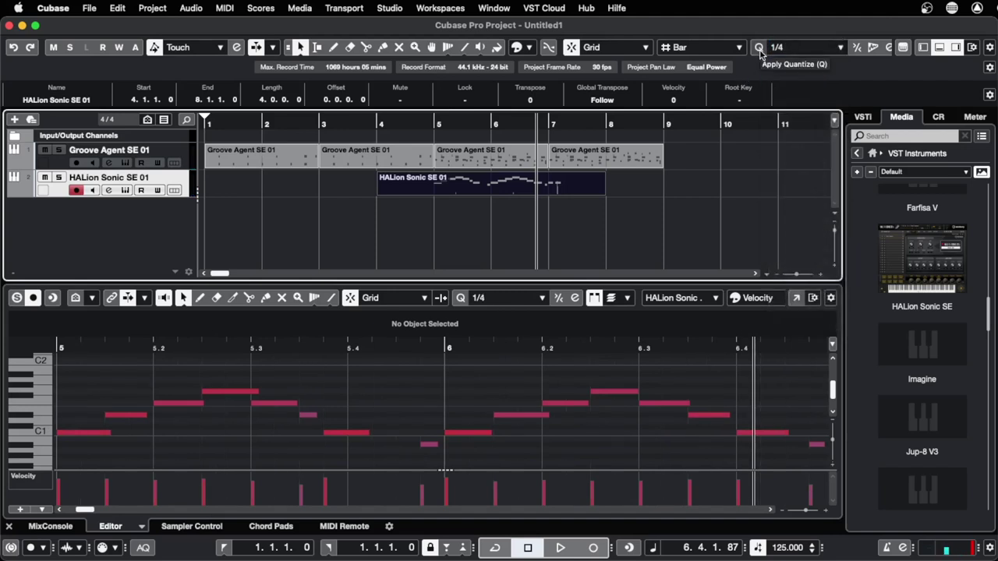
left_click(759, 48)
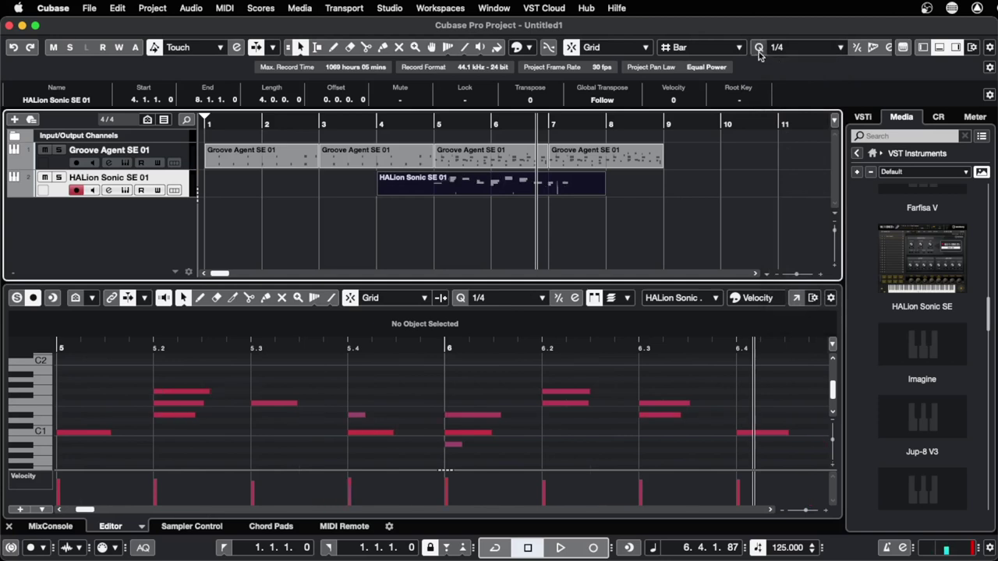
- Play back the 1/4-quantized bass line from bar 5 and undo that quantization
left_click(427, 135)
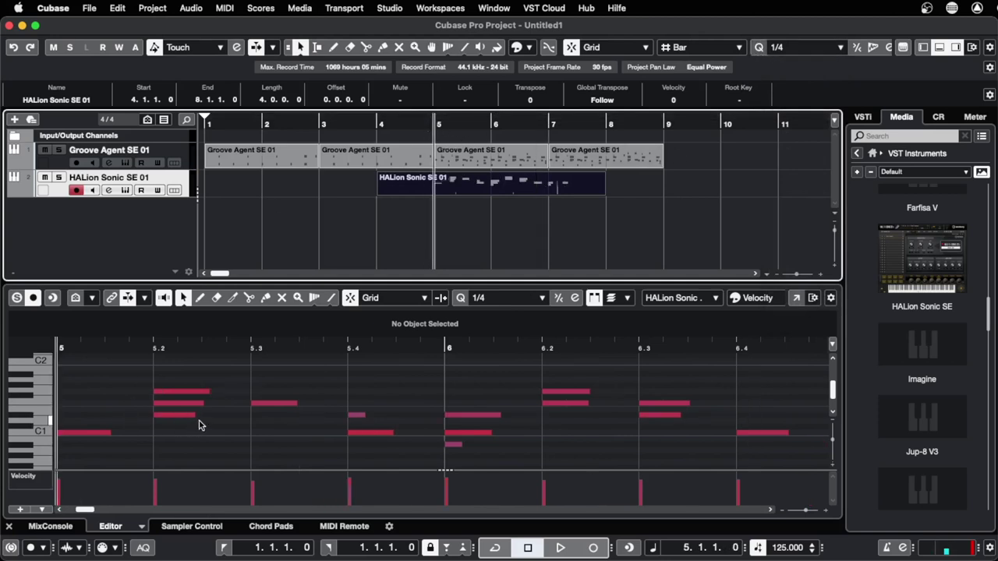
key("space")
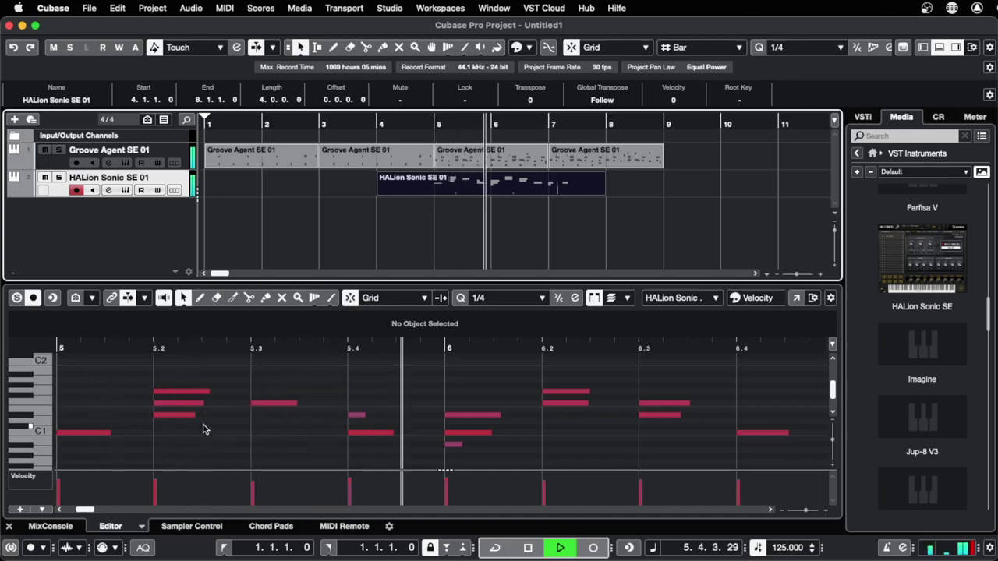
key("space")
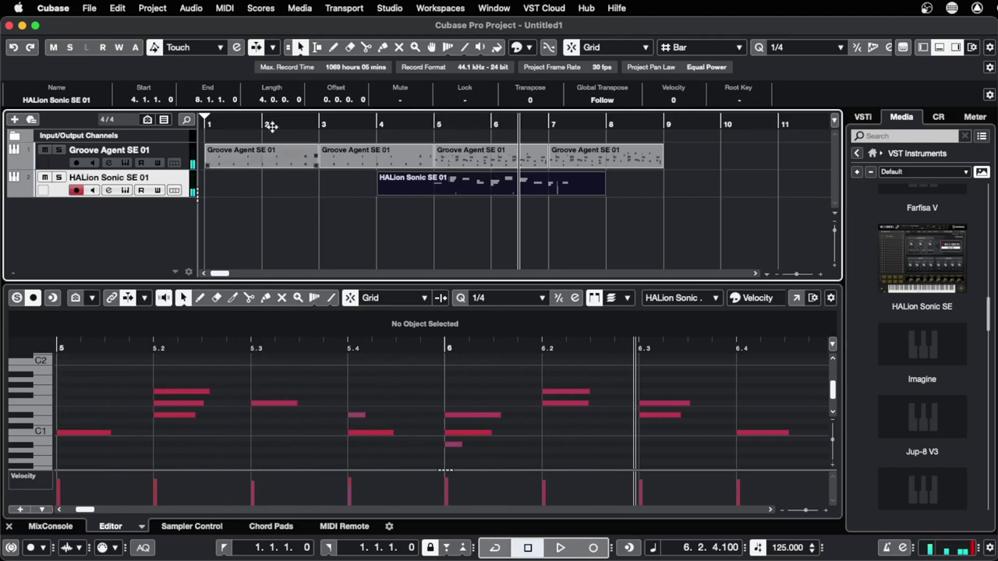
left_click(121, 6)
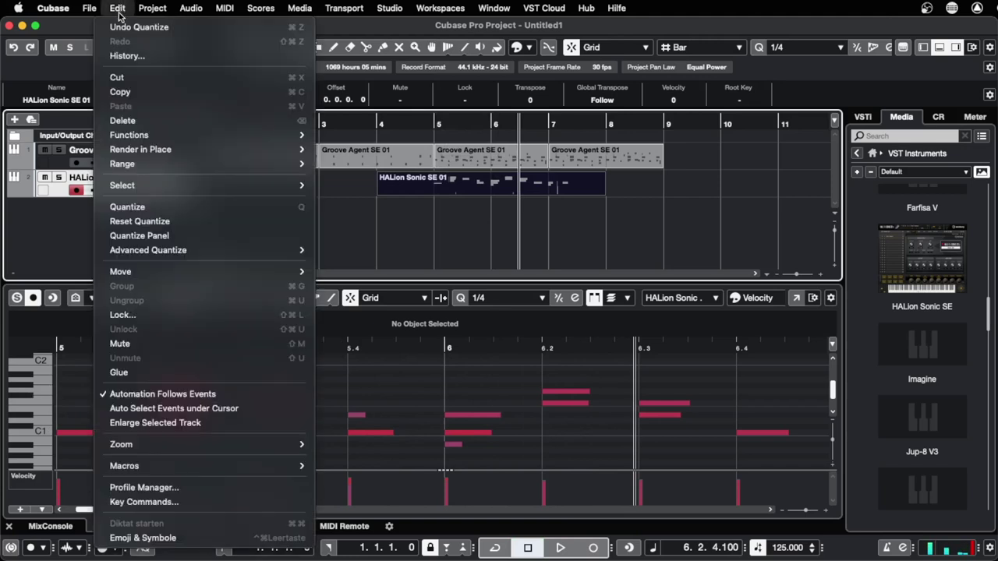
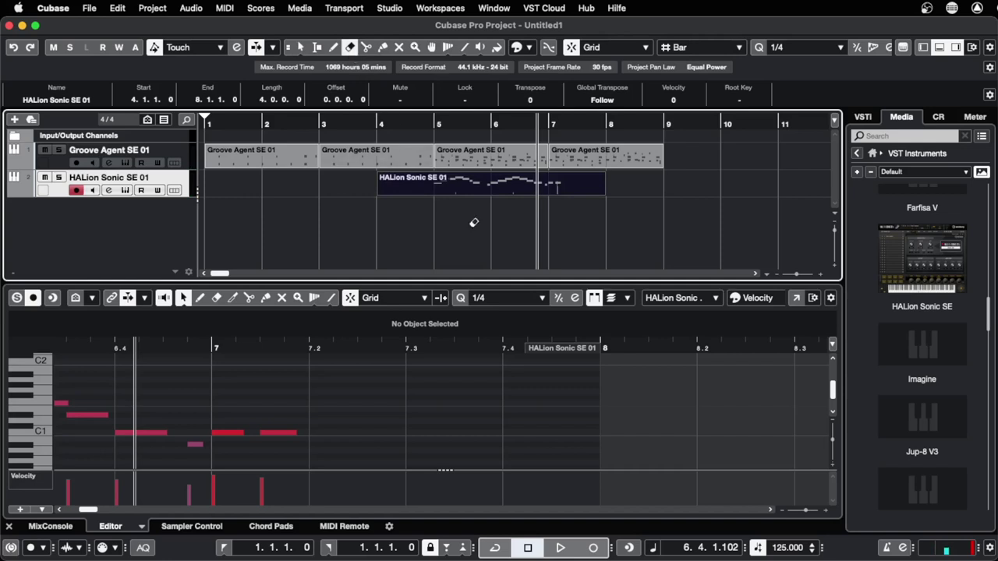
- Erase the recorded bass part and draw an empty one-bar part at bar 5 on the HALion Sonic SE 01 track
left_click(492, 183)
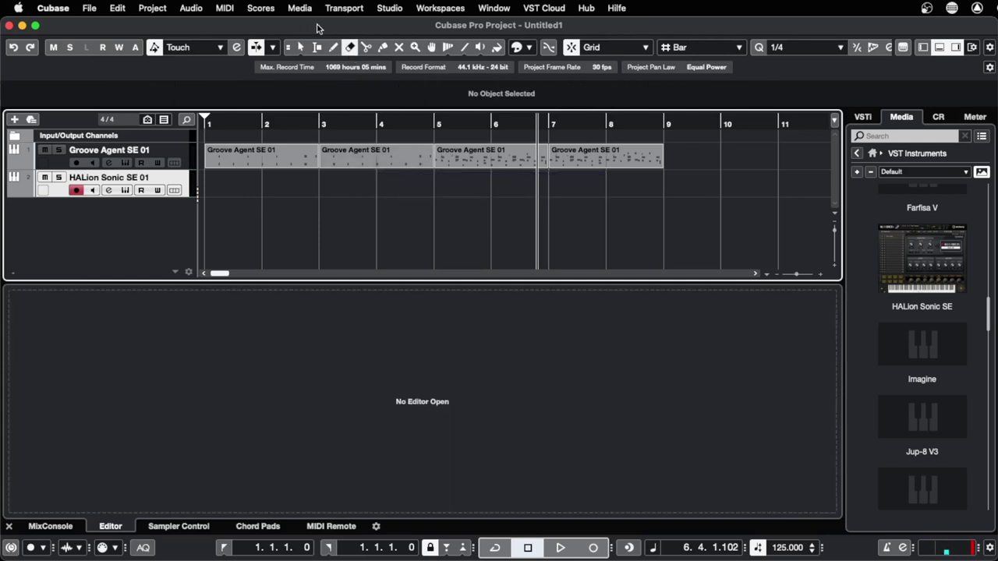
left_click(300, 47)
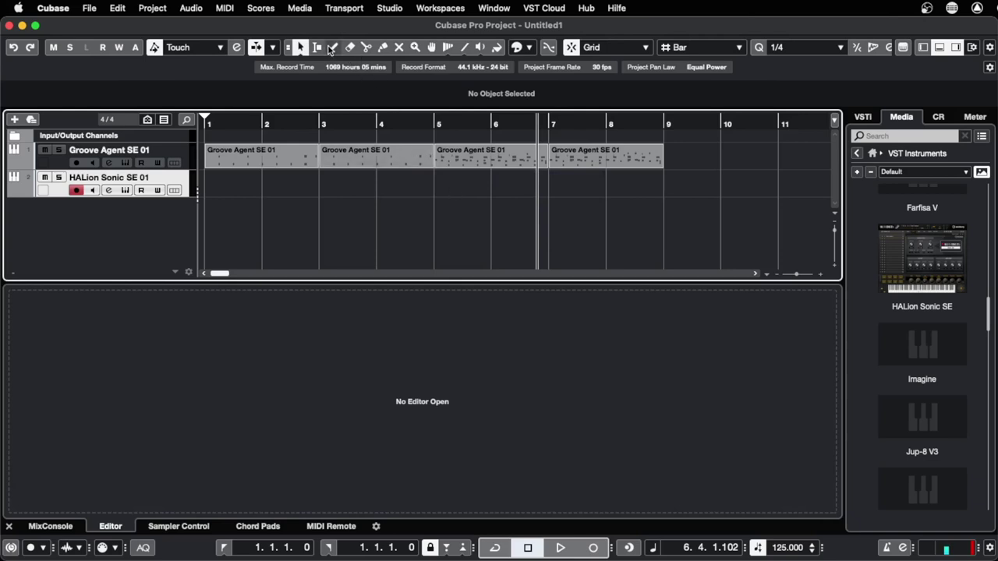
left_click(331, 49)
left_click_drag(435, 181, 444, 184)
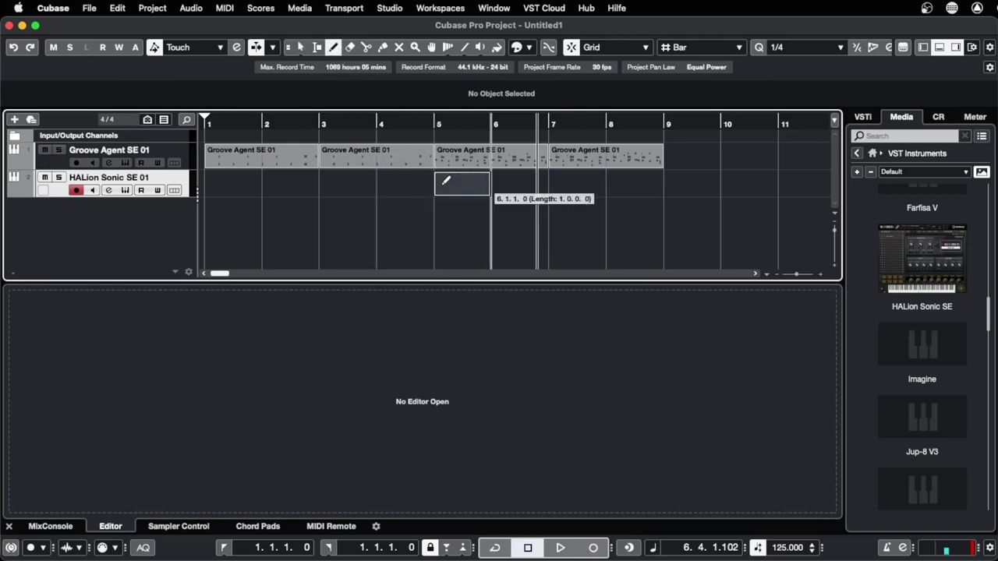
- Extend the empty bass part to end at 7.1.1.0 and open it for note editing
mouse_move(509, 188)
left_mouse_down()
mouse_move(528, 188)
mouse_move(485, 187)
mouse_move(545, 187)
mouse_move(490, 186)
left_mouse_up()
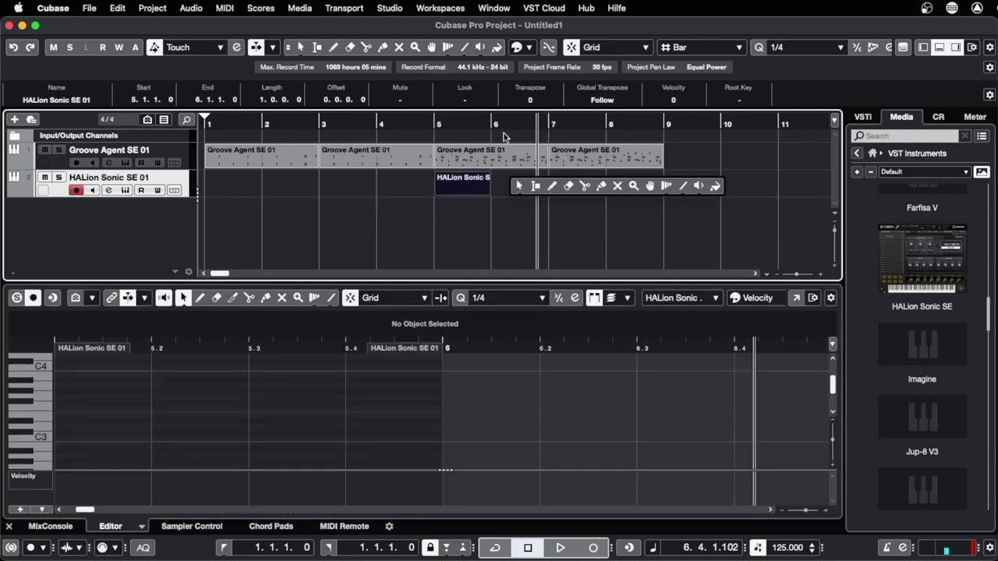
left_click(519, 186)
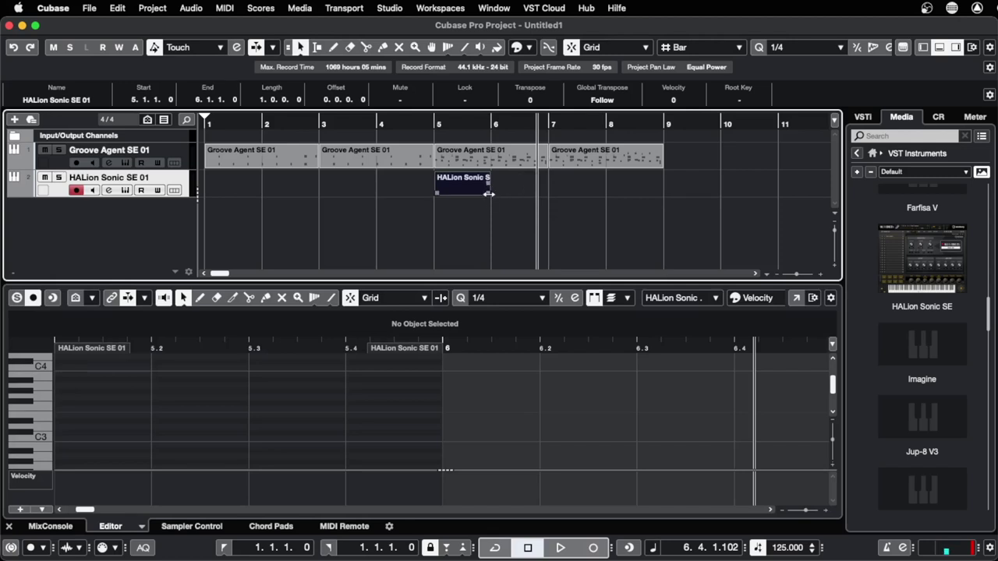
left_click_drag(490, 195, 559, 200)
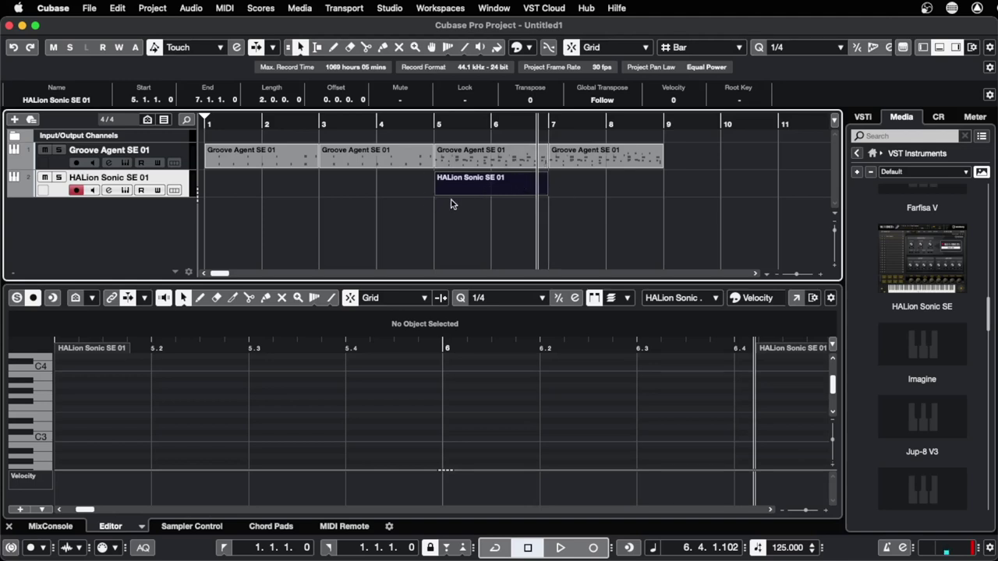
double_click(461, 179)
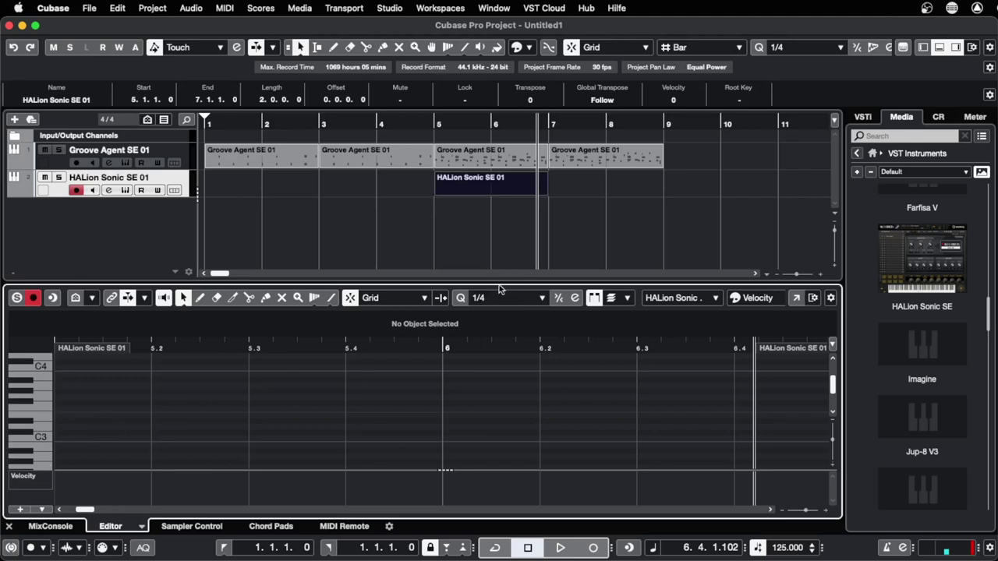
- Audition bass pitches on the note editor's keyboard, from the C3 to C4 octave down to the C0 to C1 range
left_click(40, 438)
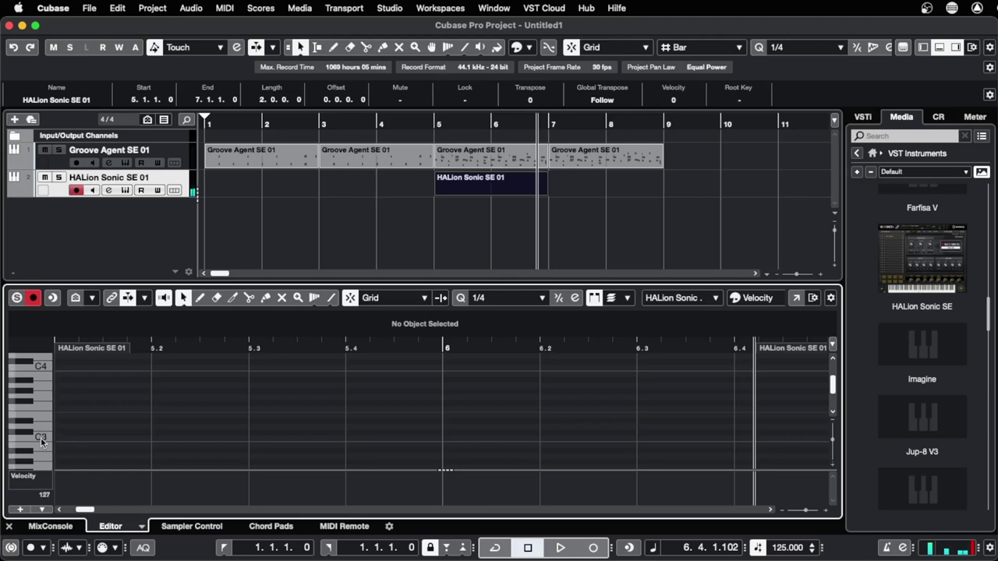
left_click(41, 437)
left_click(50, 368)
scroll(41, 440, "down", 1)
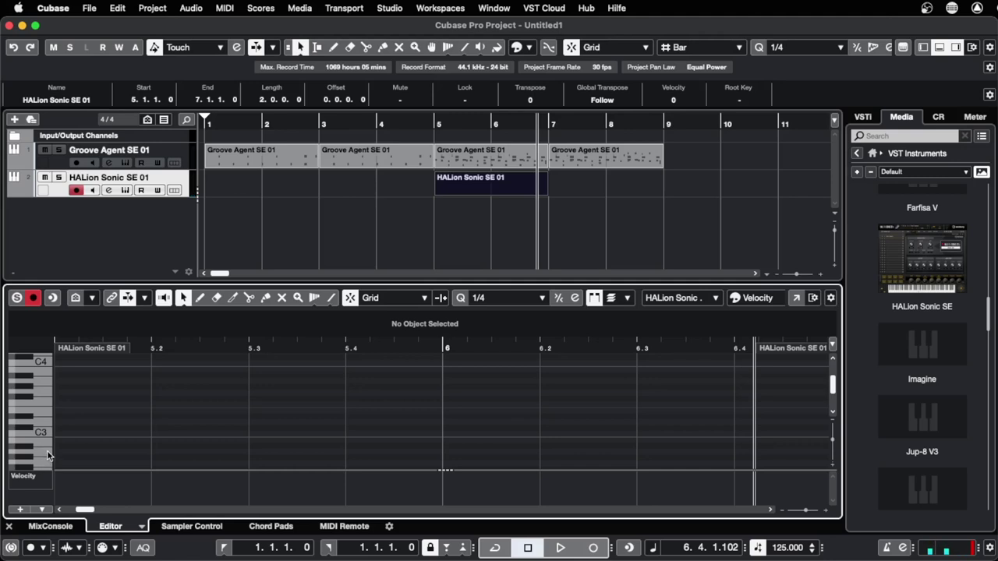
left_click(48, 425)
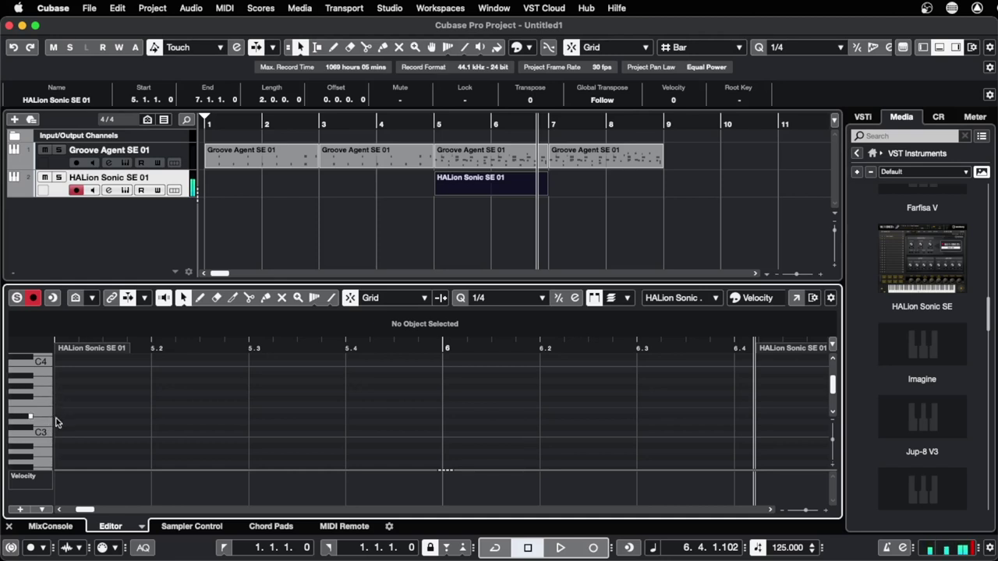
scroll(188, 423, "down", 1)
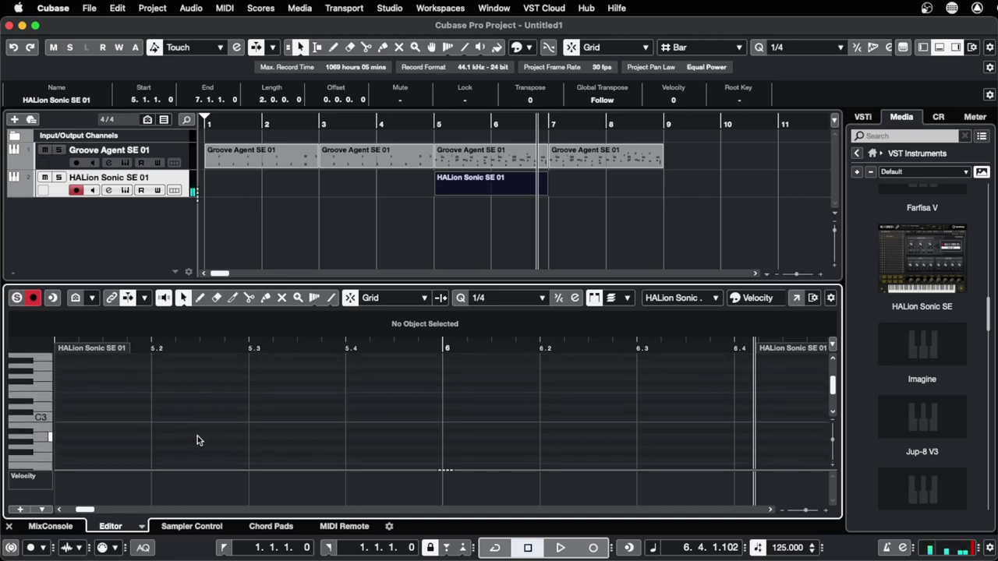
left_click(47, 376)
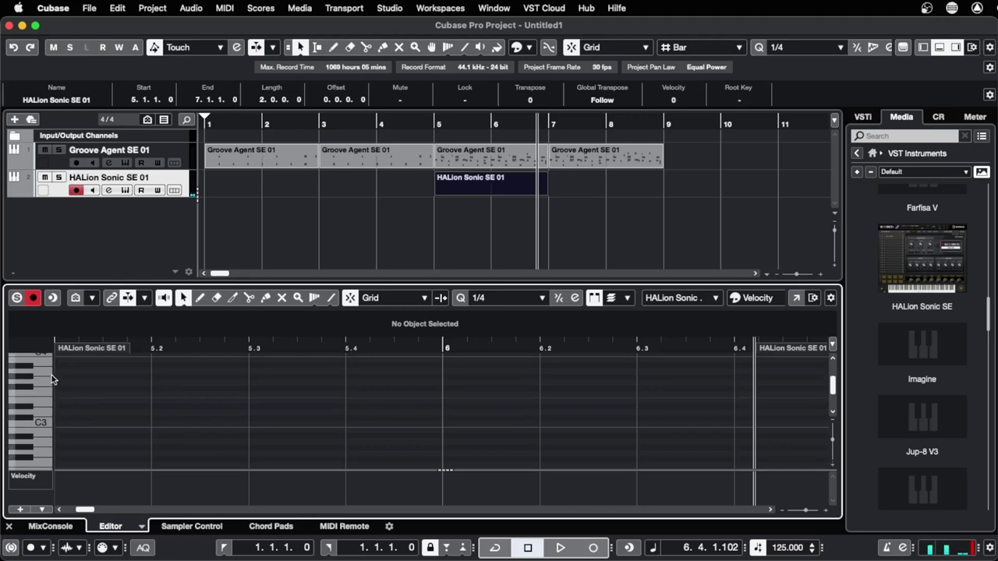
left_click(46, 376)
scroll(46, 386, "up", 2)
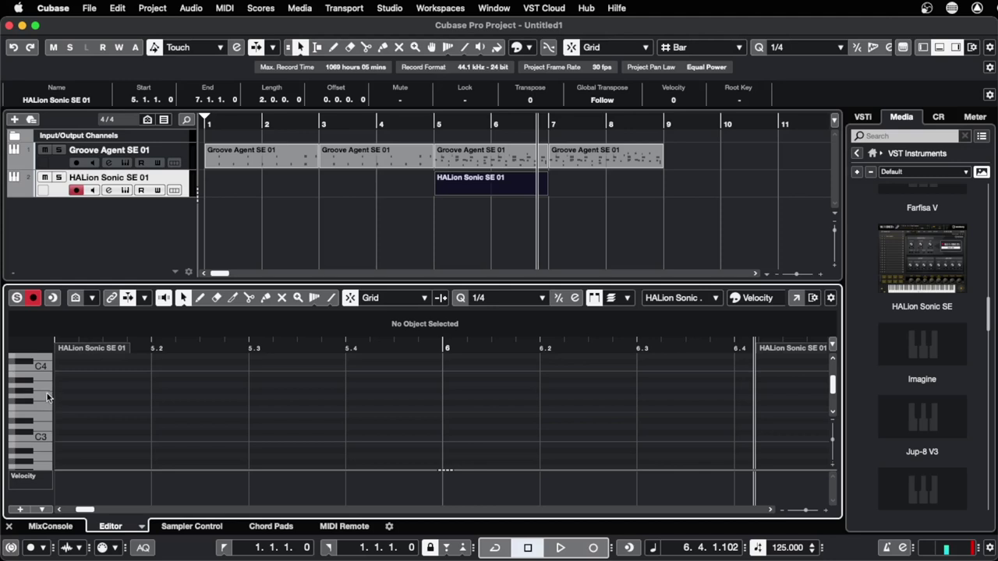
left_click(50, 368)
left_click(45, 436)
scroll(59, 440, "down", 3)
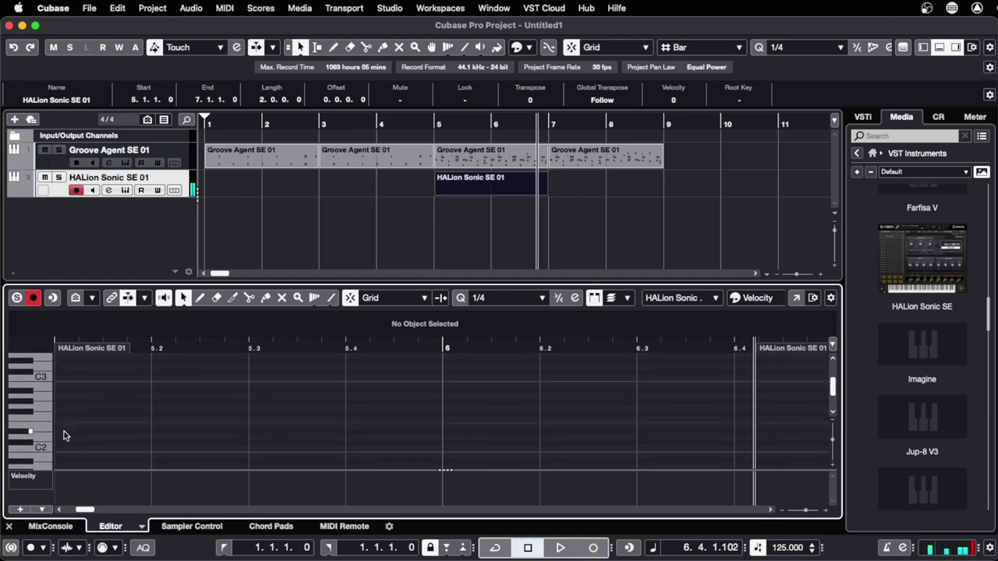
scroll(56, 436, "down", 1)
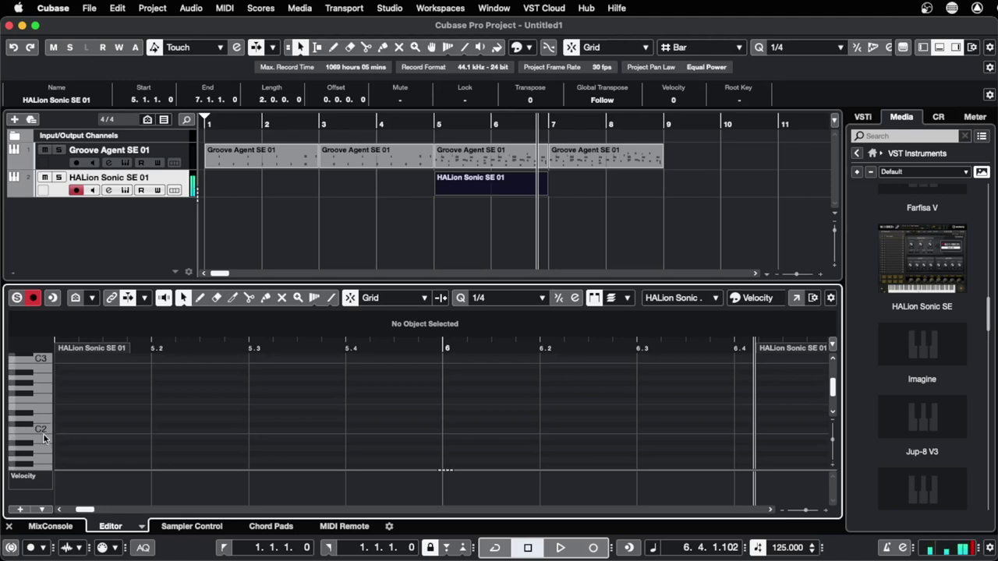
scroll(45, 446, "down", 3)
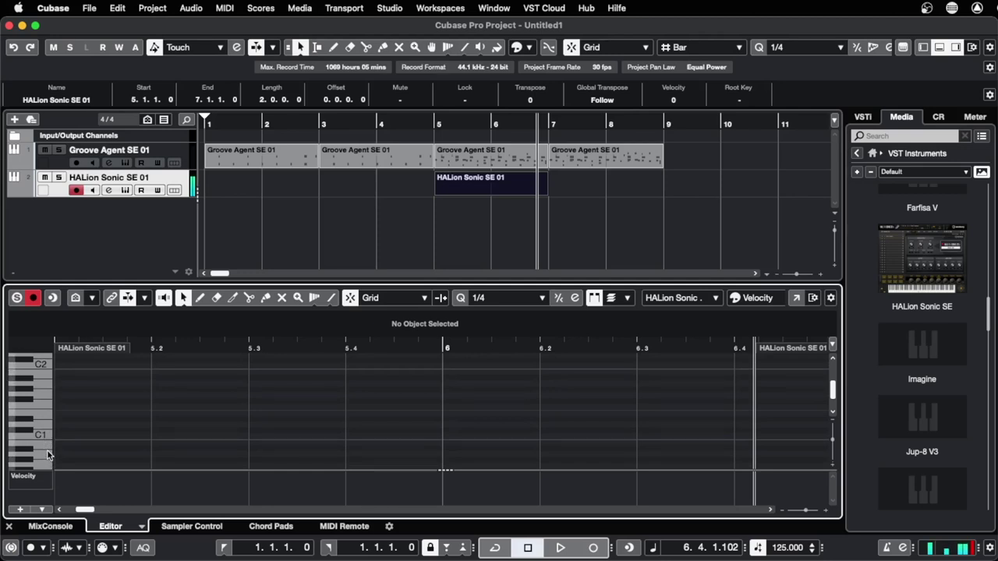
scroll(48, 452, "down", 3)
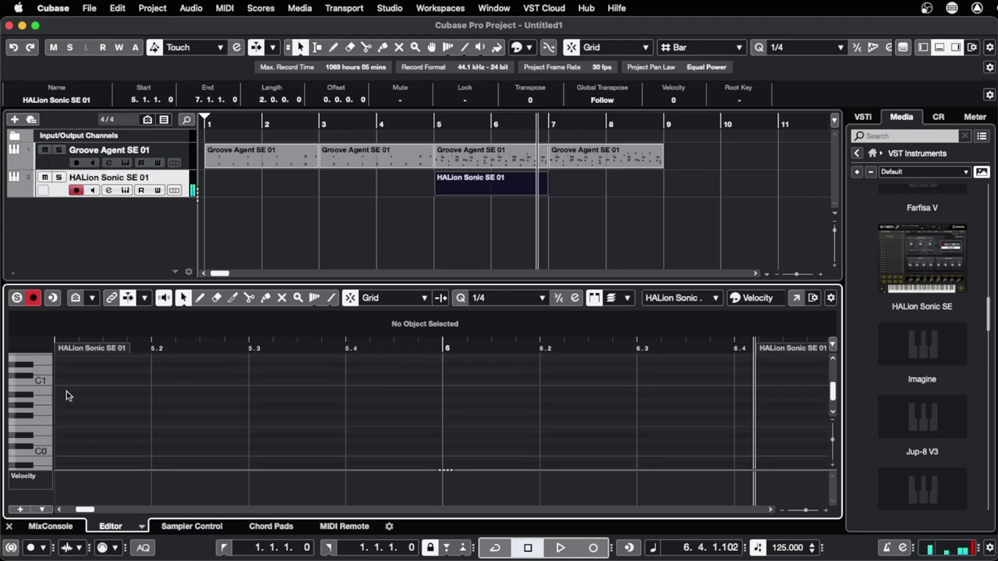
- Set the quantize value to 1/16 and draw a sixteenth-long A0 note at 5.1.1.0 in the new bass part
left_click(841, 48)
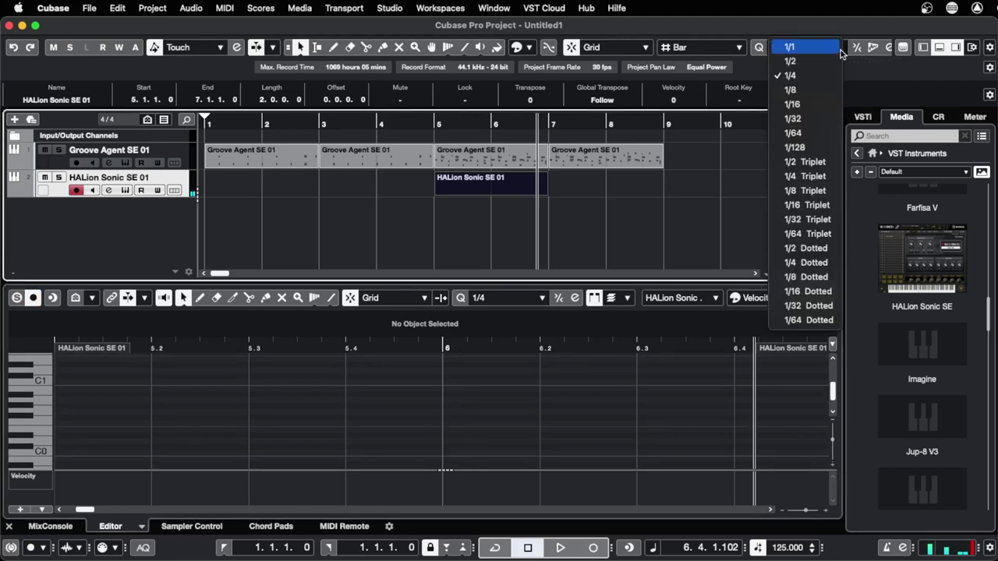
left_click(808, 103)
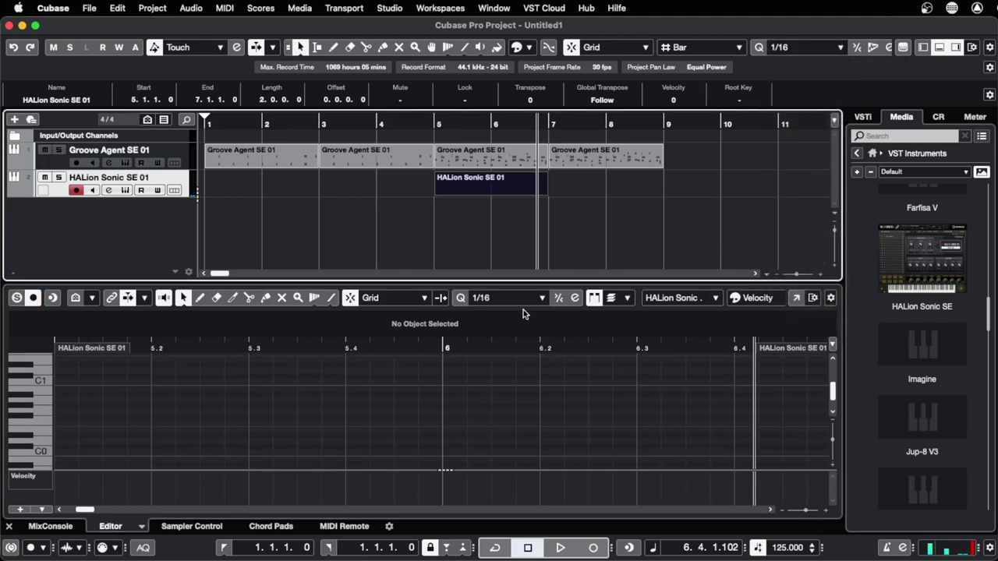
left_click(542, 298)
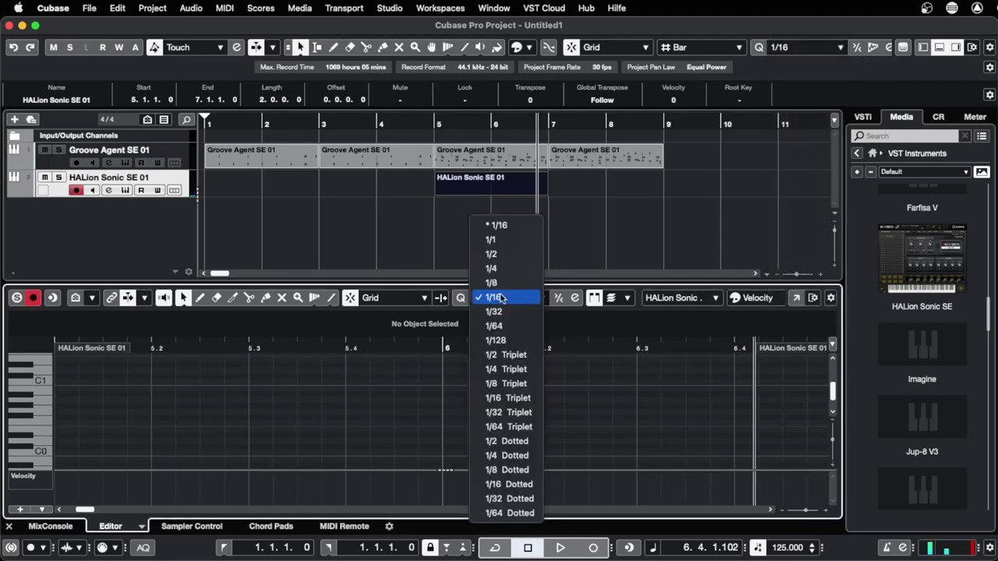
left_click(433, 310)
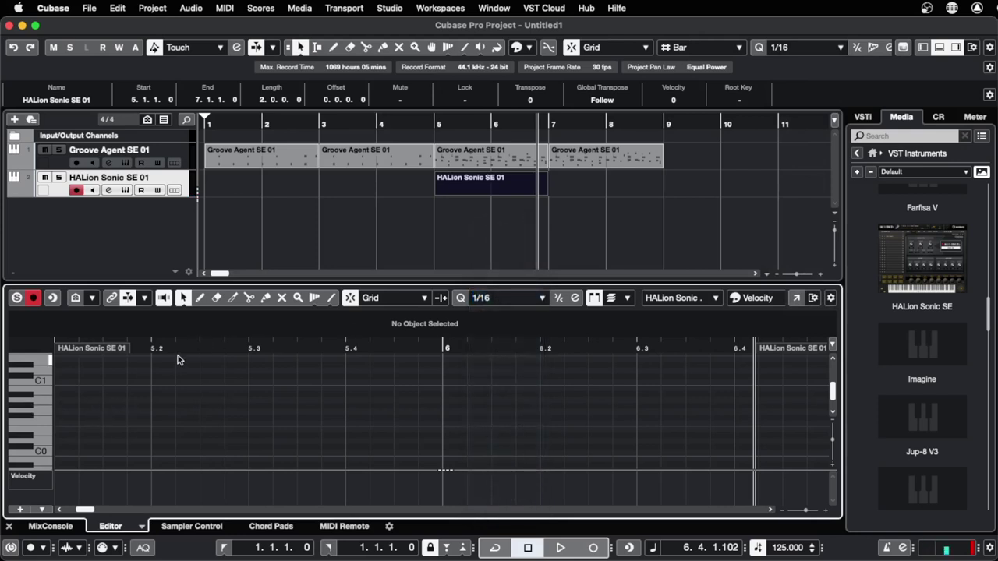
left_click(200, 299)
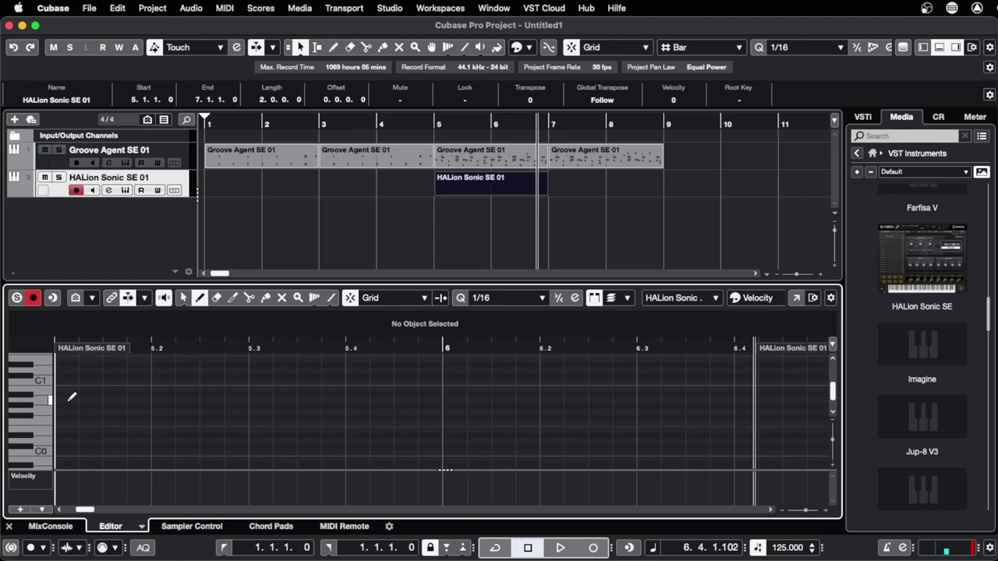
left_click_drag(71, 398, 84, 395)
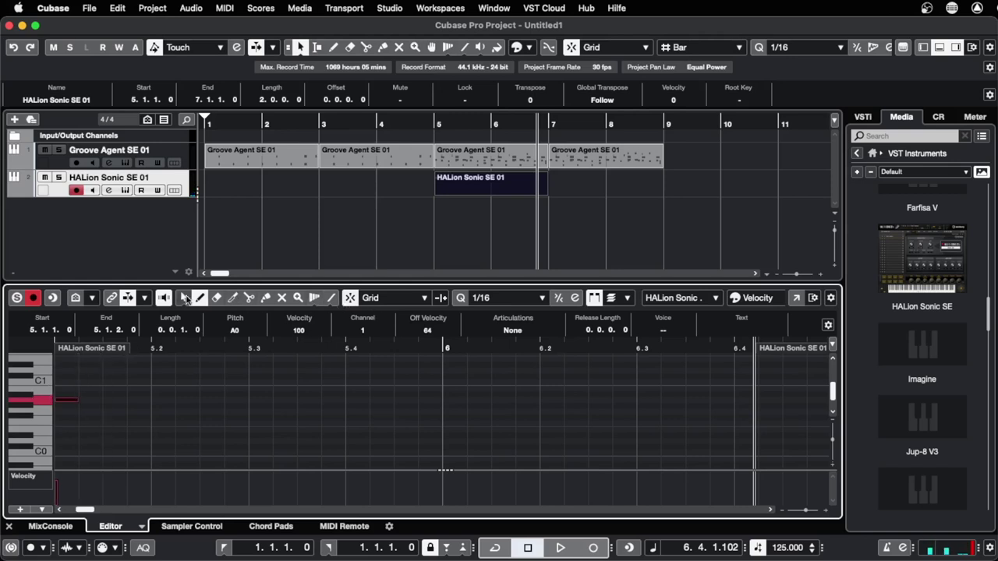
- Lengthen the A0 note at 5.1.1.0 to two sixteenths, ending at 5.1.3.0, and play it with the drums from before bar 5
left_click(184, 298)
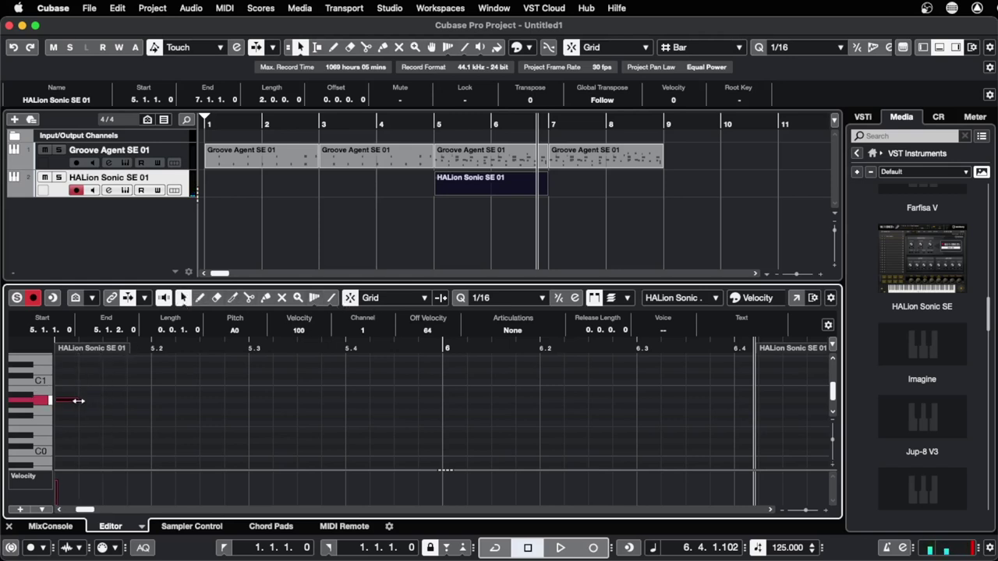
left_click_drag(75, 401, 99, 400)
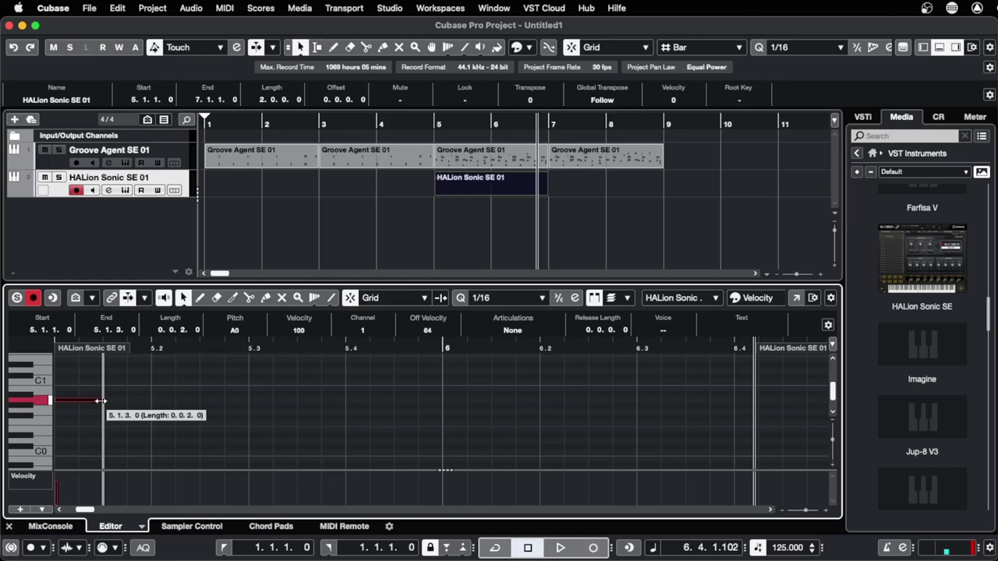
scroll(97, 405, "up", 1)
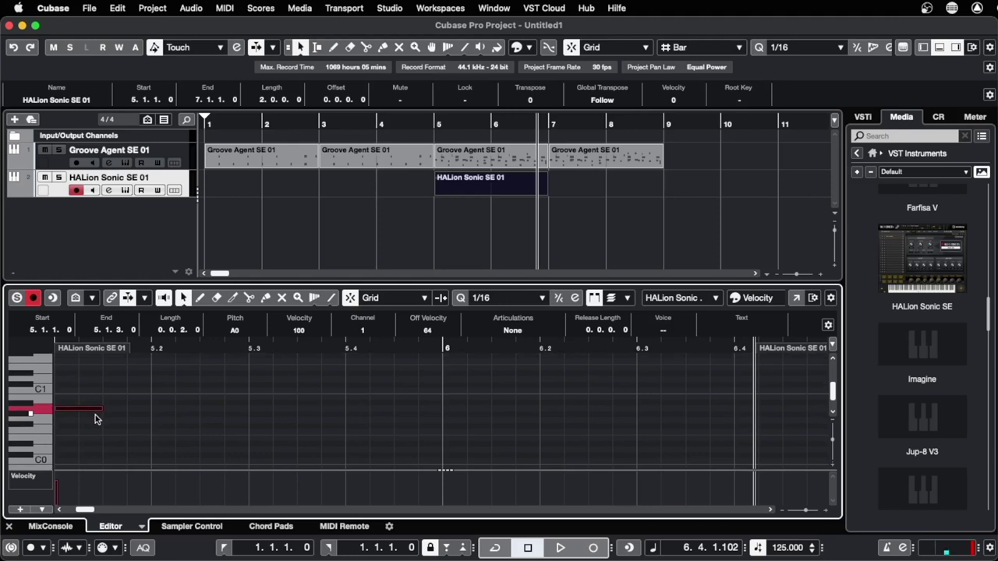
double_click(400, 125)
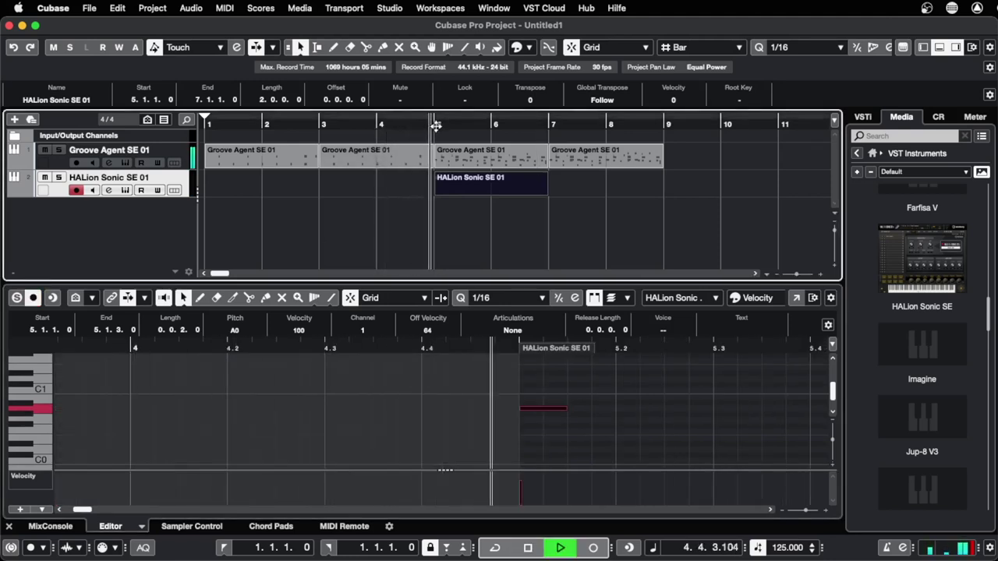
key("space")
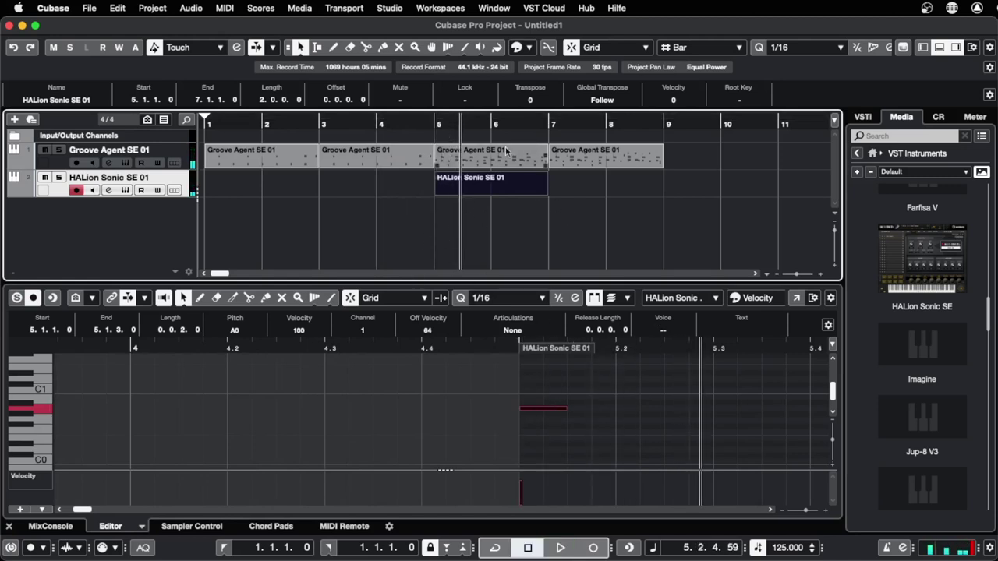
- Set the locators from 5.1.1.0 to 7.1.1.0, activate cycle playback, and play the loop
left_click(437, 113)
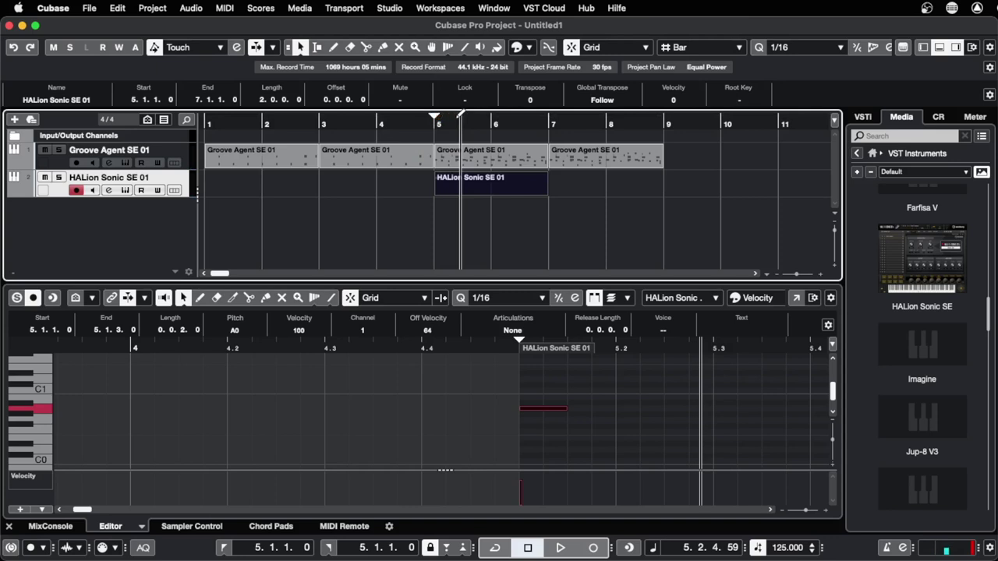
left_click_drag(460, 113, 548, 114)
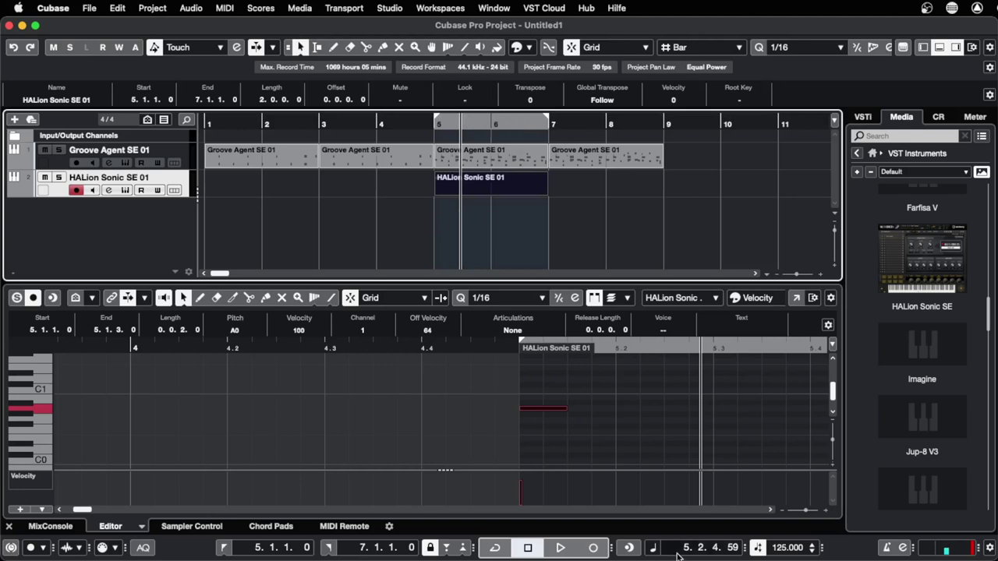
left_click(496, 548)
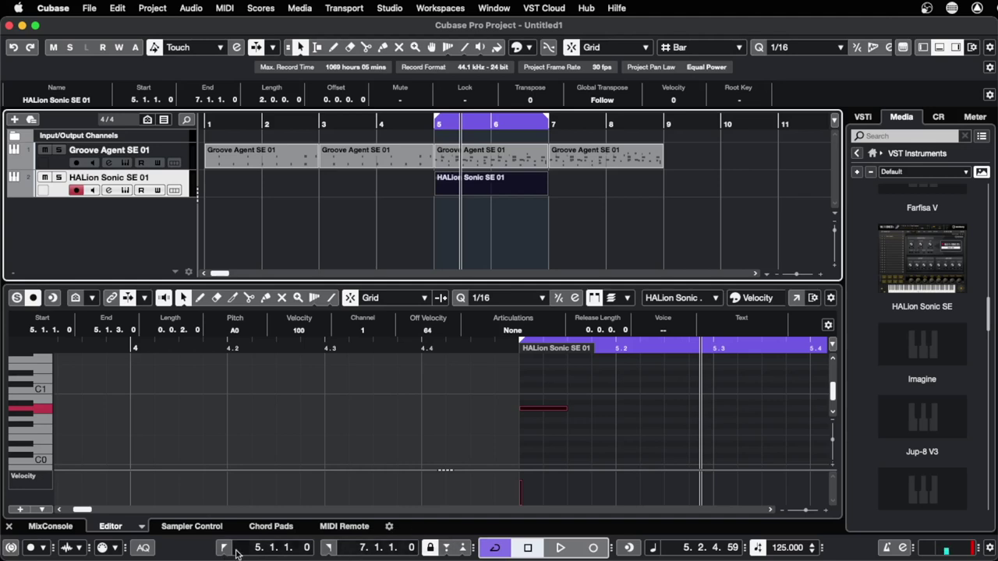
key("space")
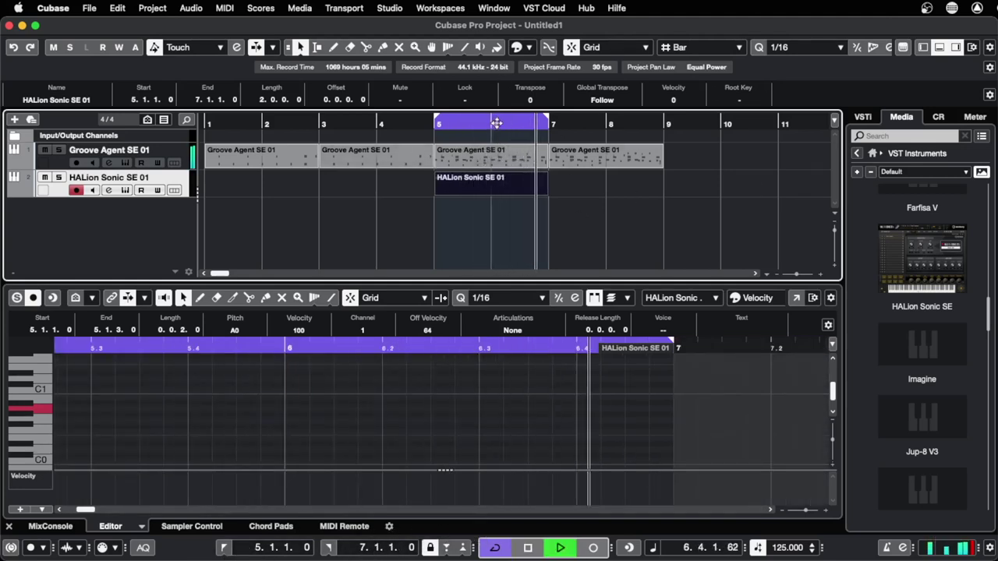
key("space")
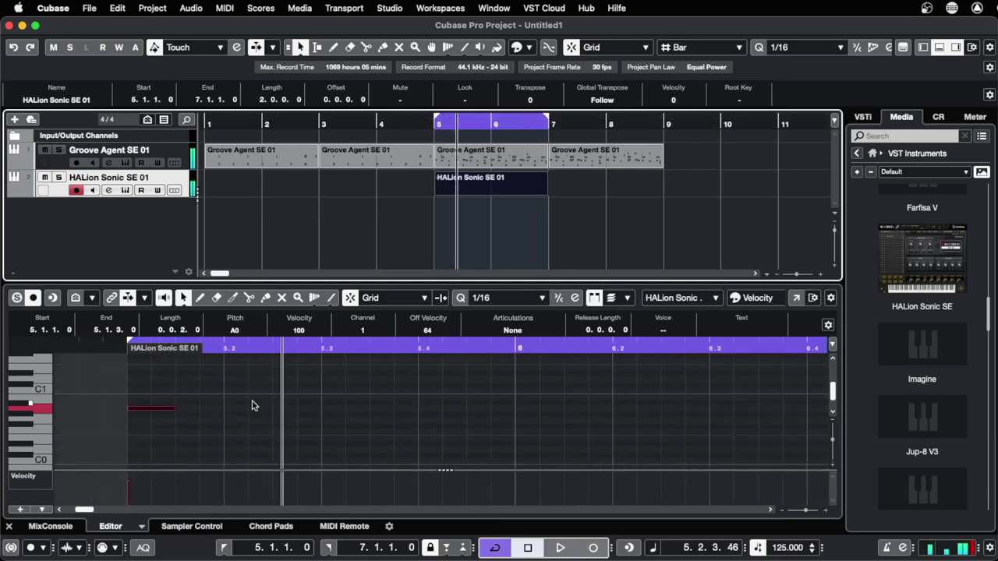
left_click(171, 396)
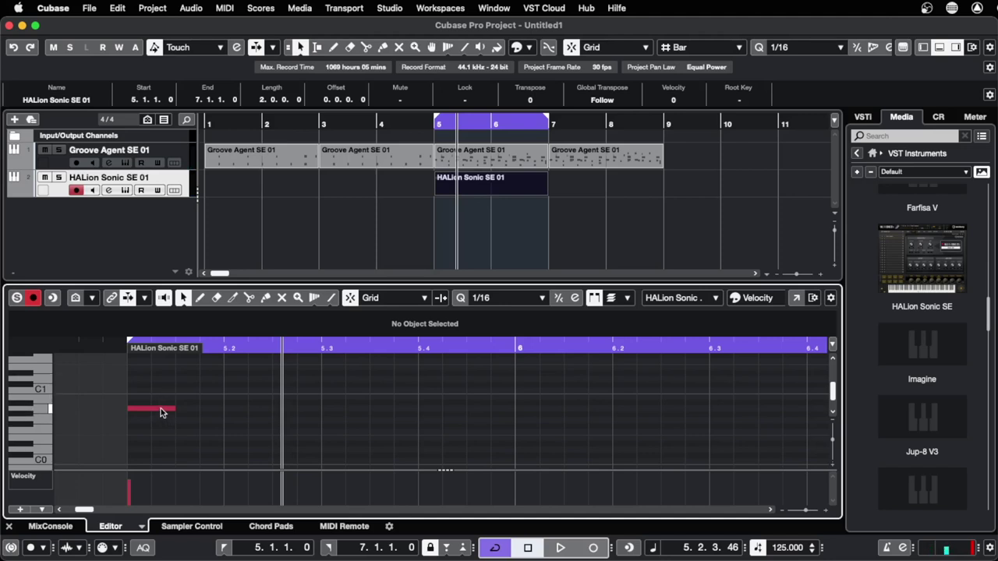
left_click_drag(175, 408, 198, 410)
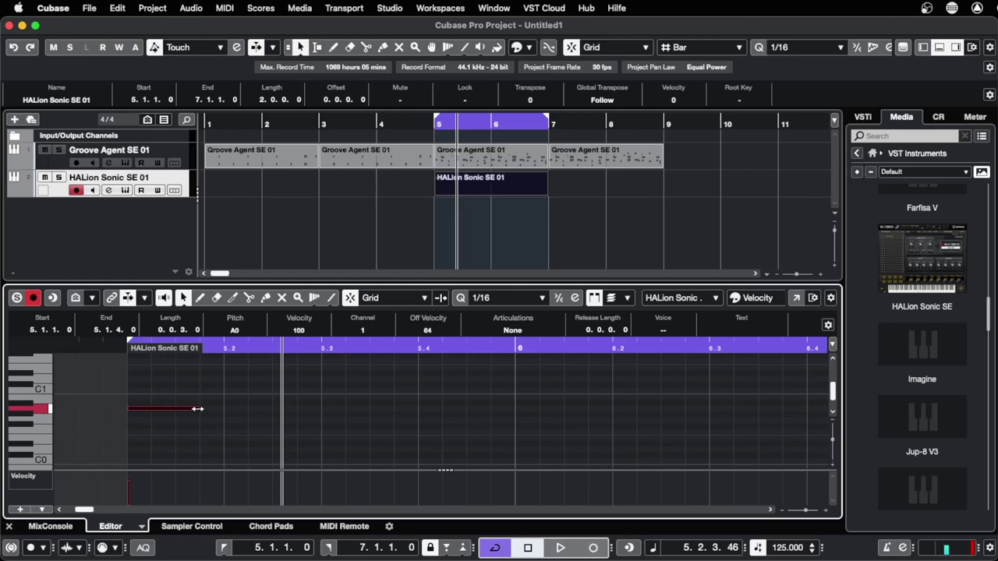
left_click_drag(197, 409, 175, 409)
- Copy the A0 note to 5.1.4.0, then repeat it every three sixteenths until the last copy starts at 5.4.4.0
left_click(162, 411)
left_click_drag(162, 411, 233, 412)
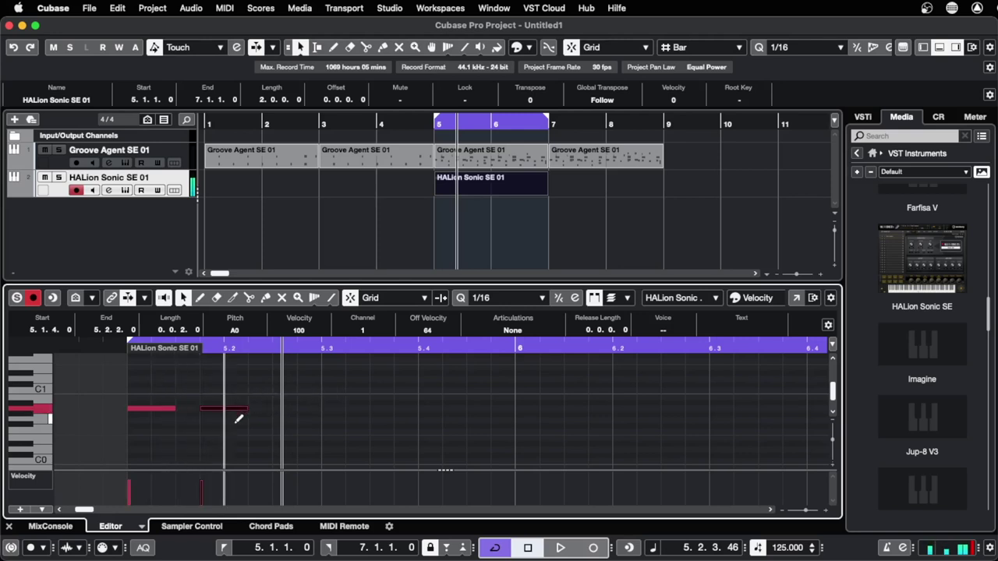
left_click(153, 411)
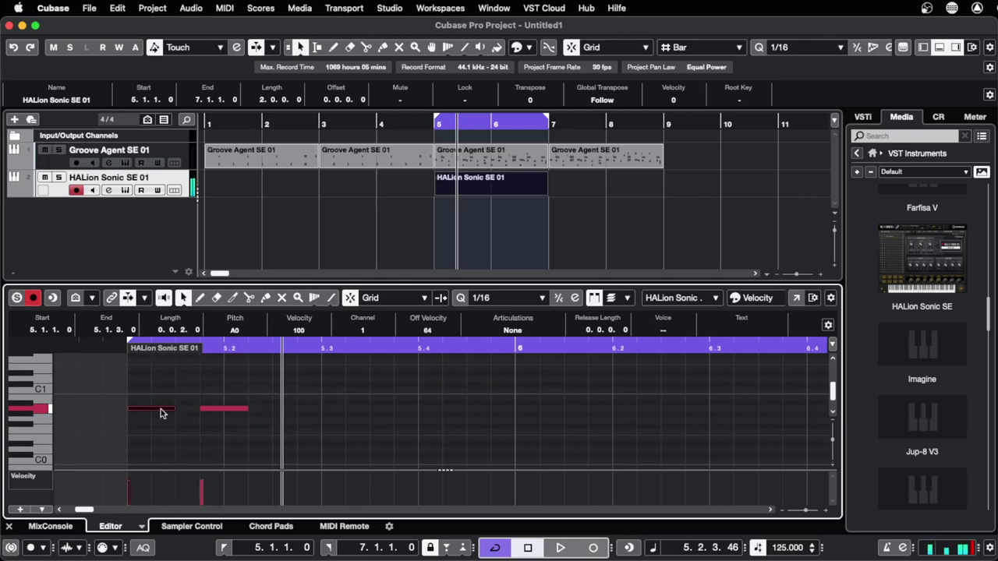
left_click(222, 415)
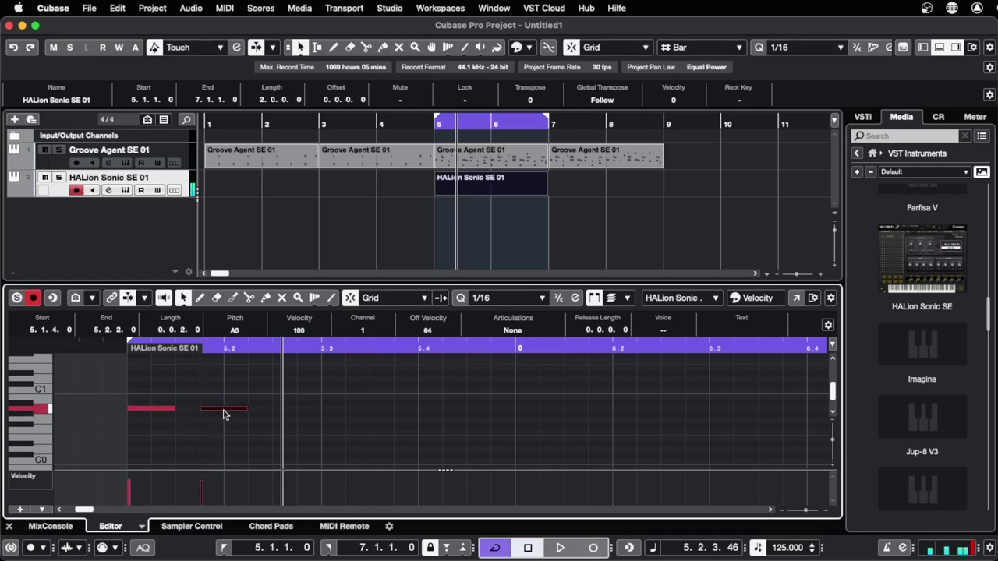
left_click_drag(223, 414, 521, 415)
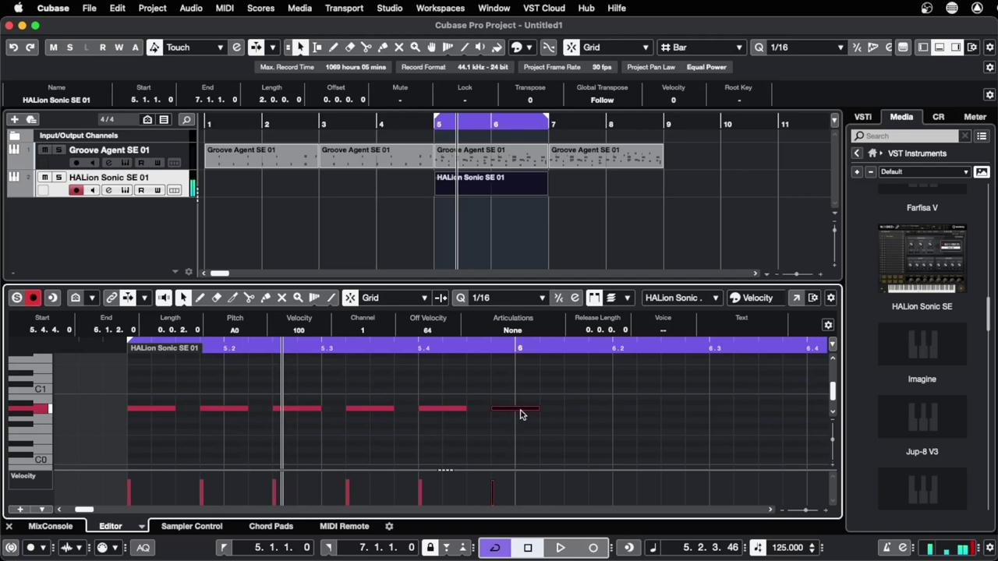
- Listen to the repeated A0 notes together with the drums in the bar 5 to 7 loop
left_click(427, 127)
key("space")
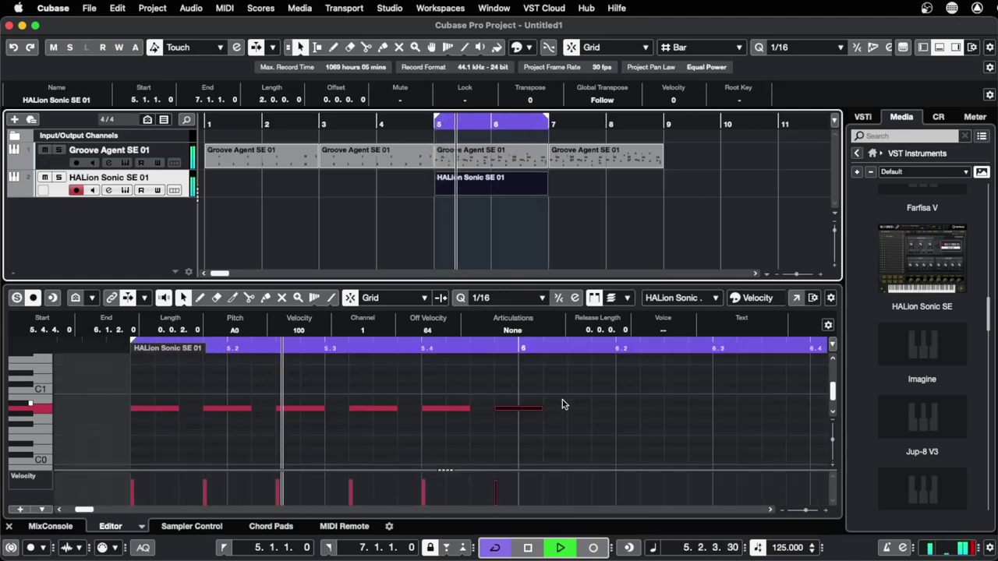
key("space")
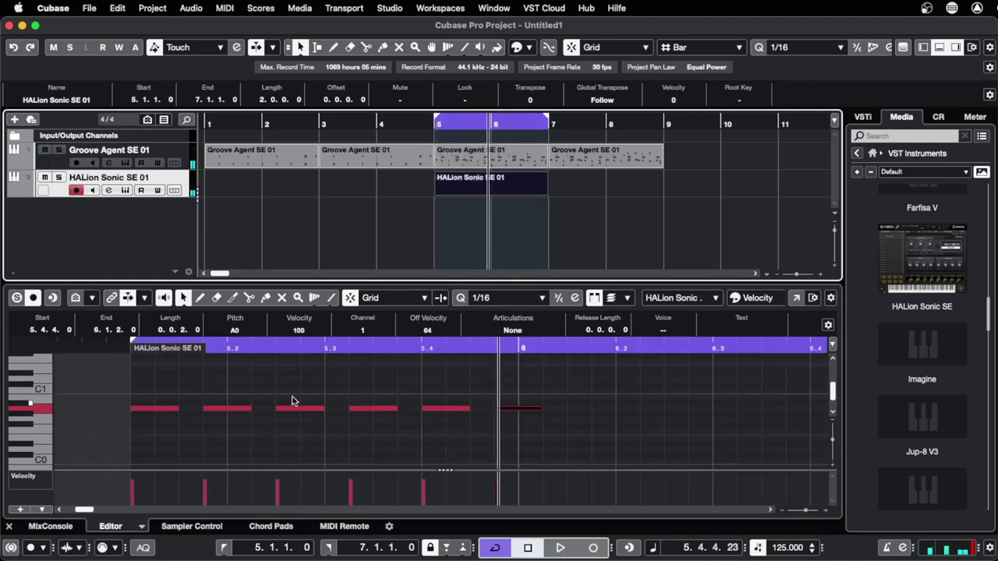
left_click_drag(458, 384, 441, 410)
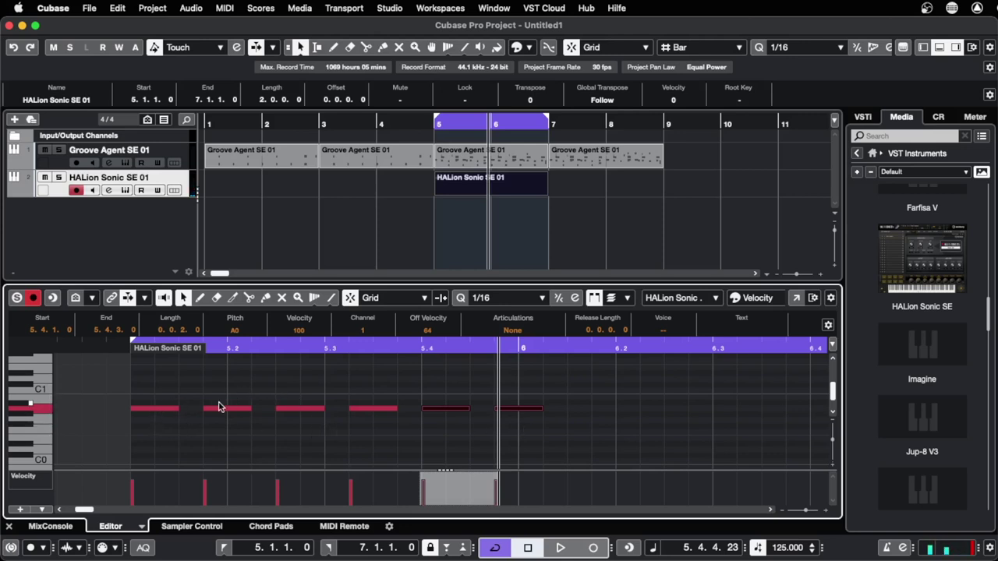
left_click(320, 380)
left_click(155, 408)
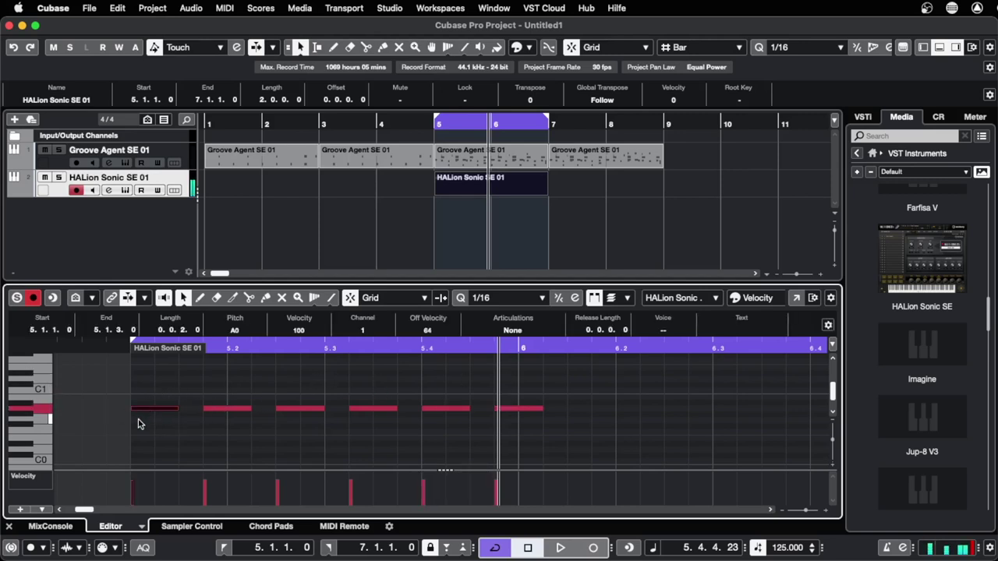
key("space")
key("space")
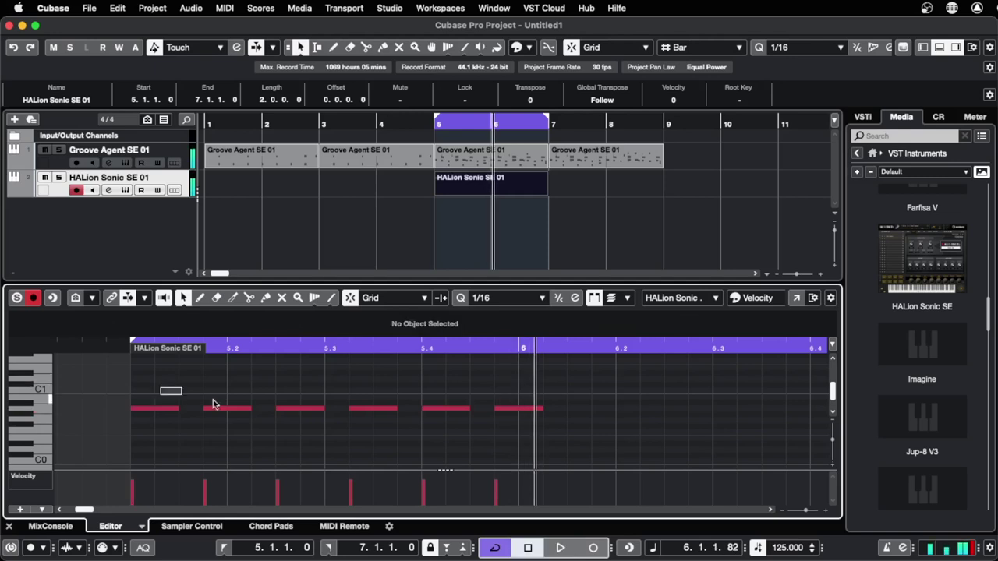
- Select all six A0 notes, shift them two sixteenths later so the first starts at 5.1.3.0, and play the shifted rhythm
left_click_drag(160, 389, 615, 425)
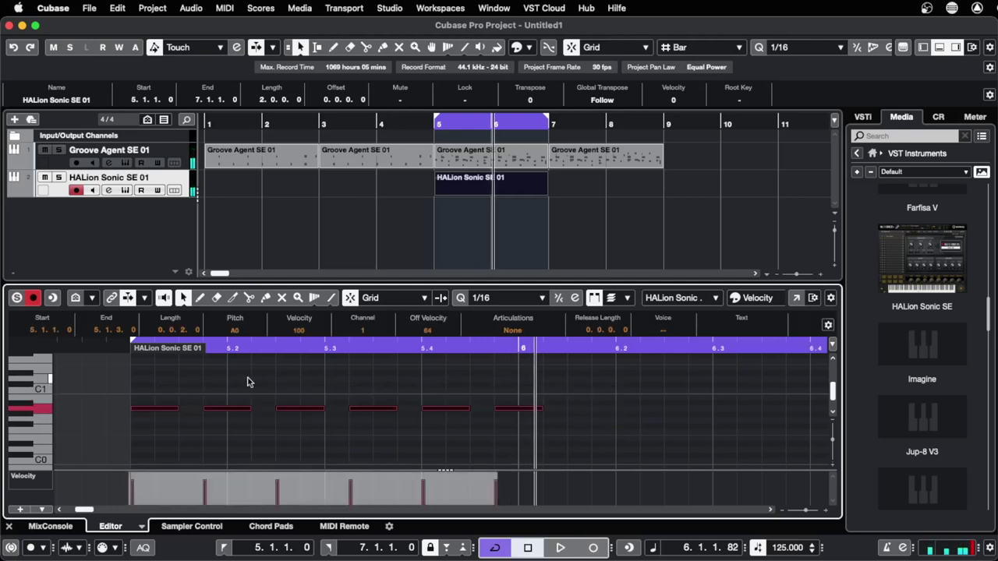
left_click_drag(139, 383, 528, 443)
left_click(158, 383)
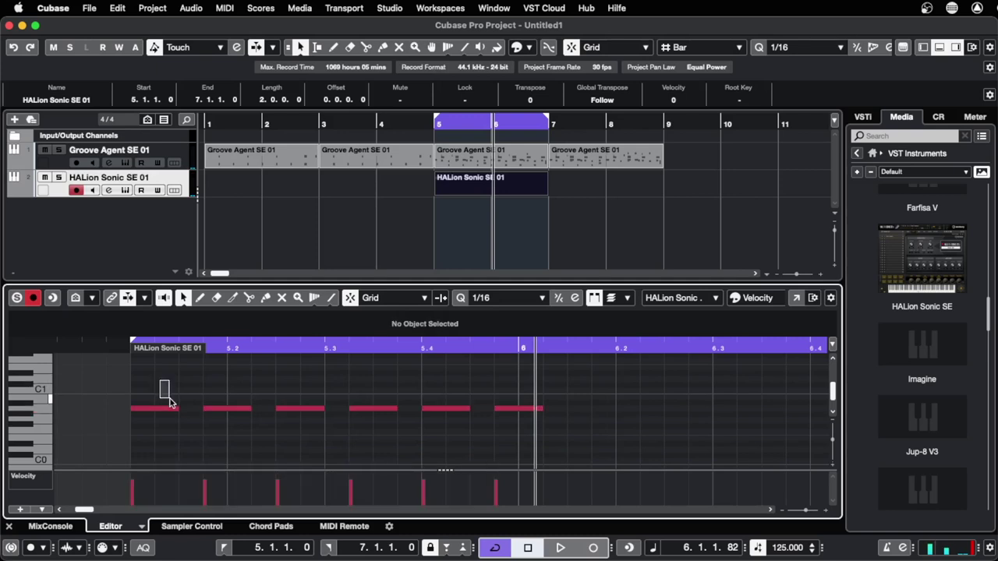
left_click_drag(170, 399, 544, 442)
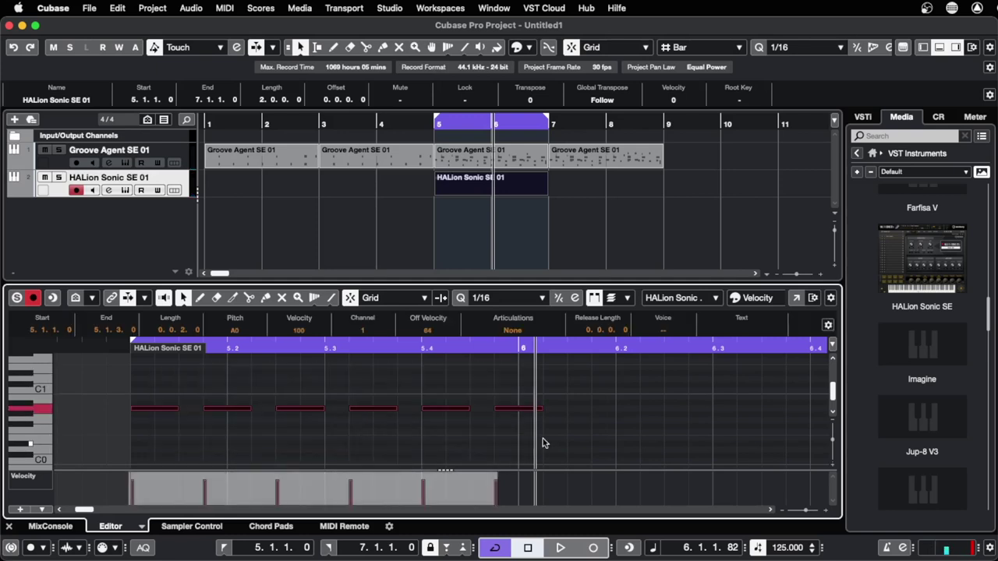
left_click_drag(203, 366, 252, 434)
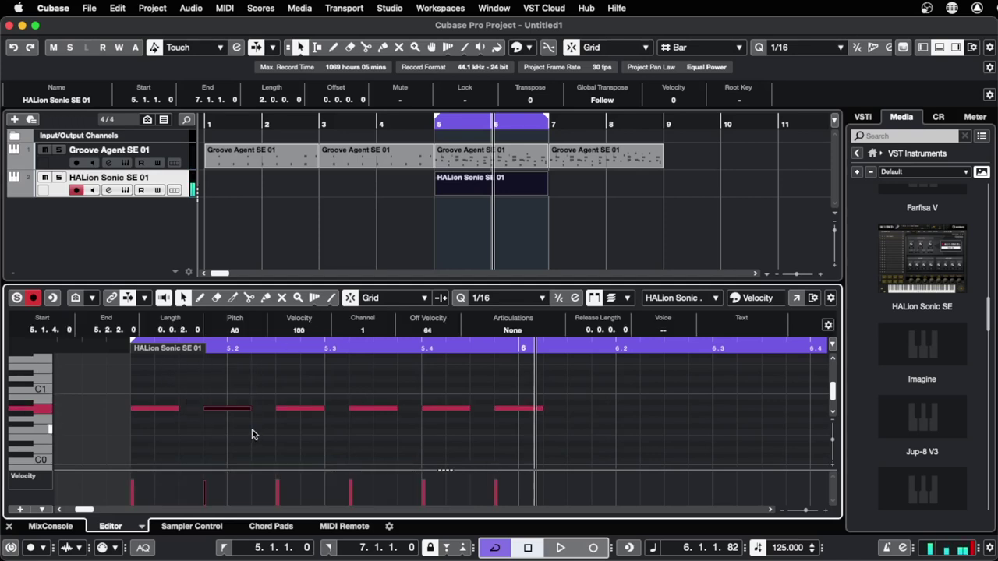
key("super+a")
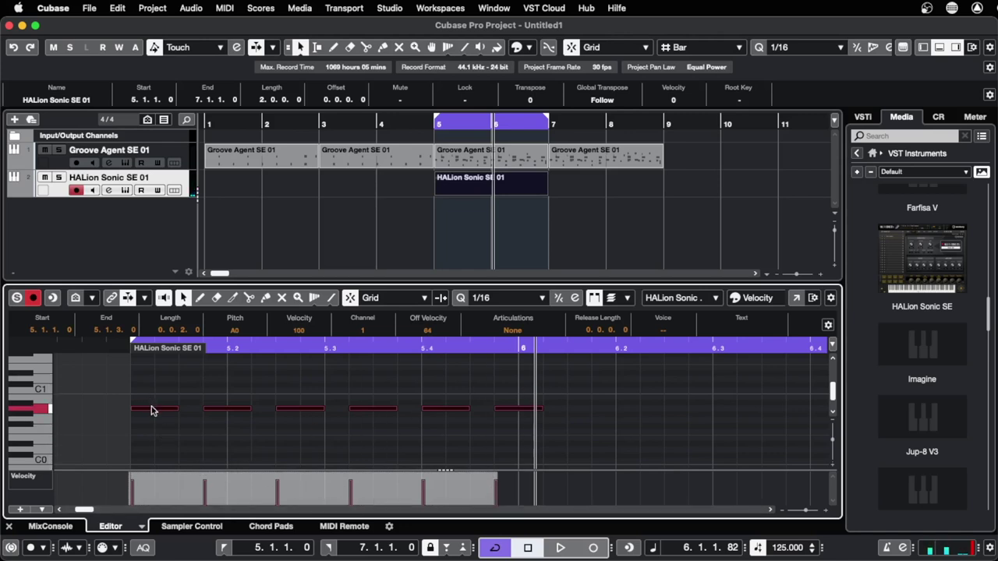
left_click_drag(152, 412, 209, 408)
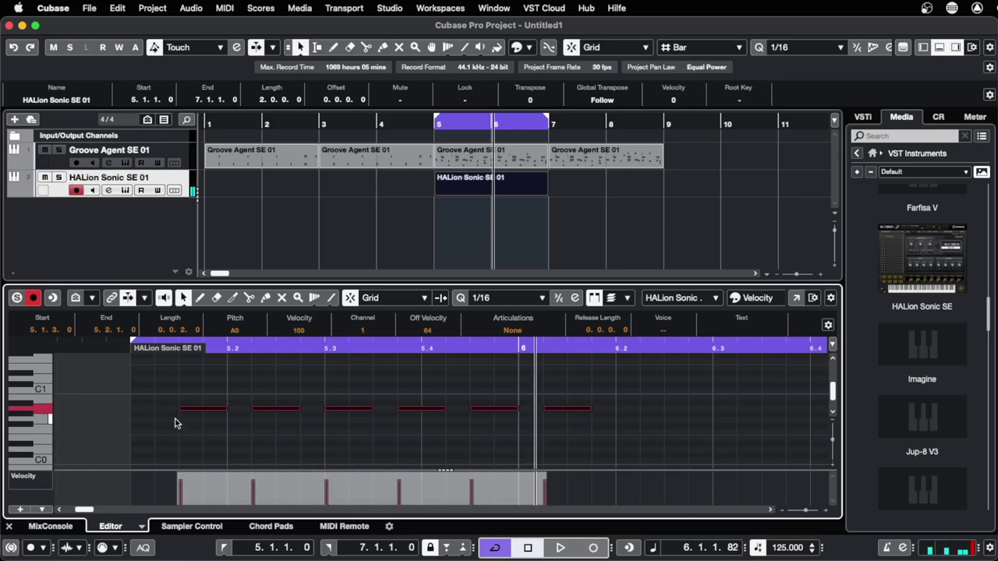
key("space")
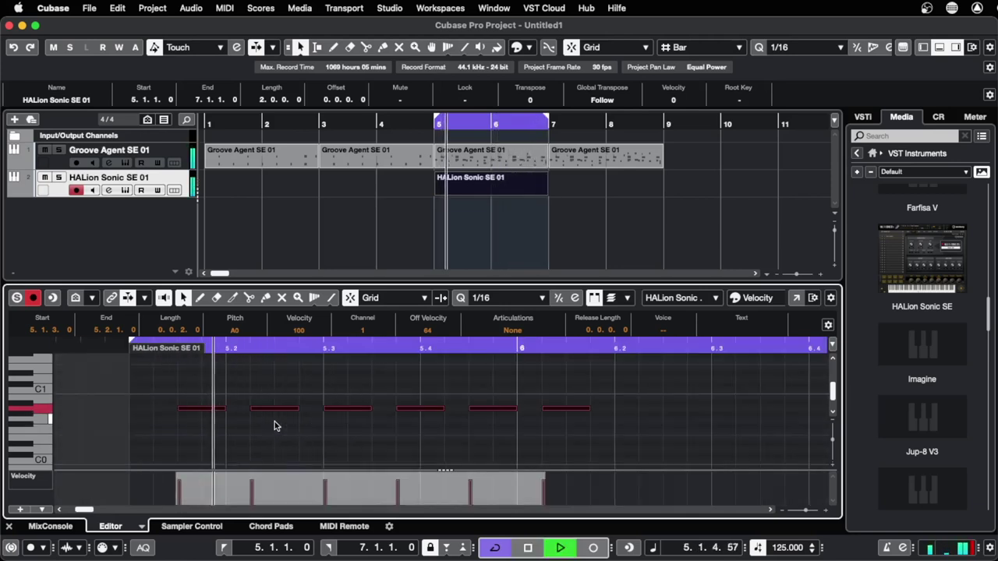
key("space")
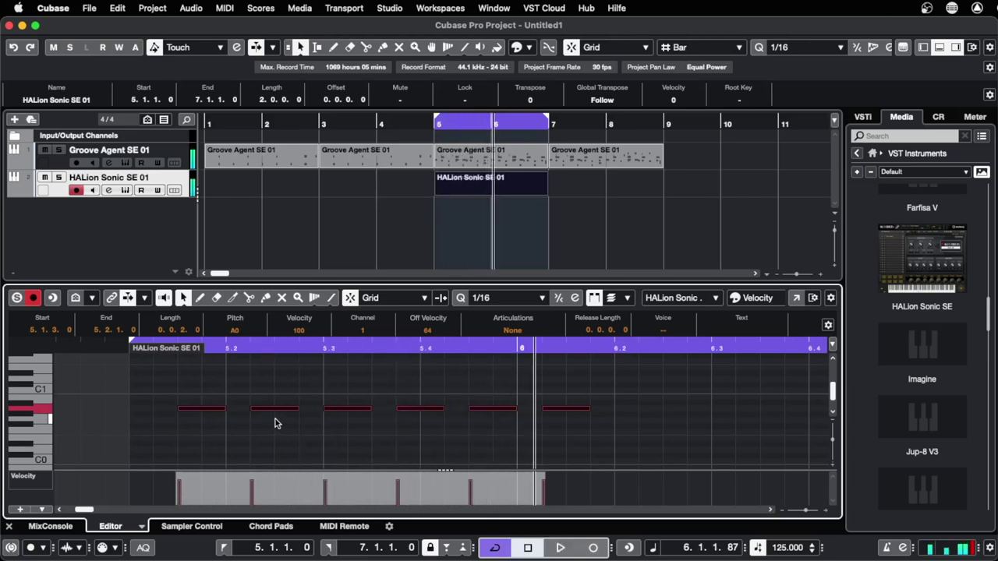
- Delete the last A0 note, the one starting after bar 6 begins
left_click(257, 405)
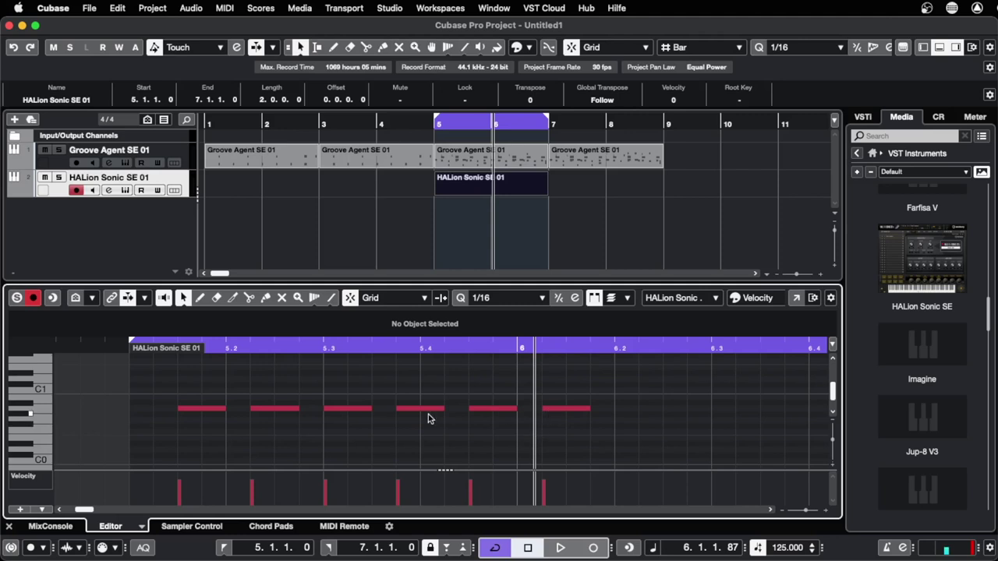
left_click(562, 414)
key("Delete")
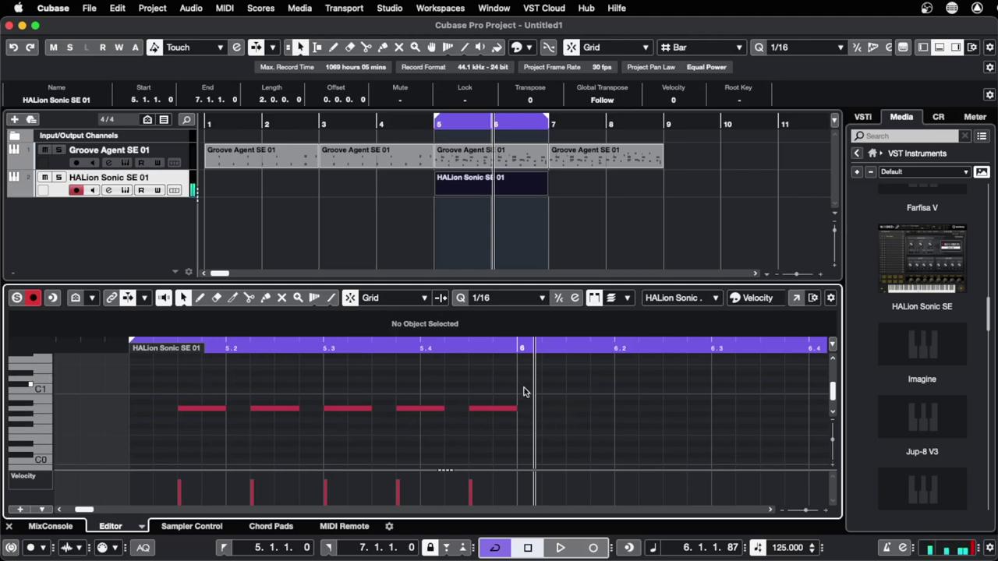
- Copy the five remaining A0 notes into bar 6 so the first copy starts at 6.1.3.0, and place the playback cursor there
left_click_drag(523, 389, 205, 441)
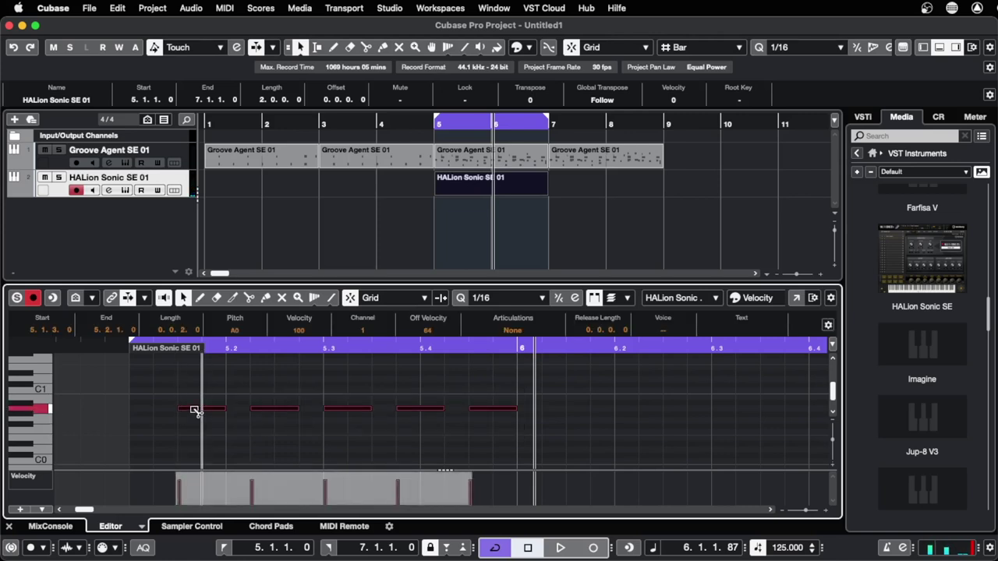
left_click_drag(195, 411, 579, 411)
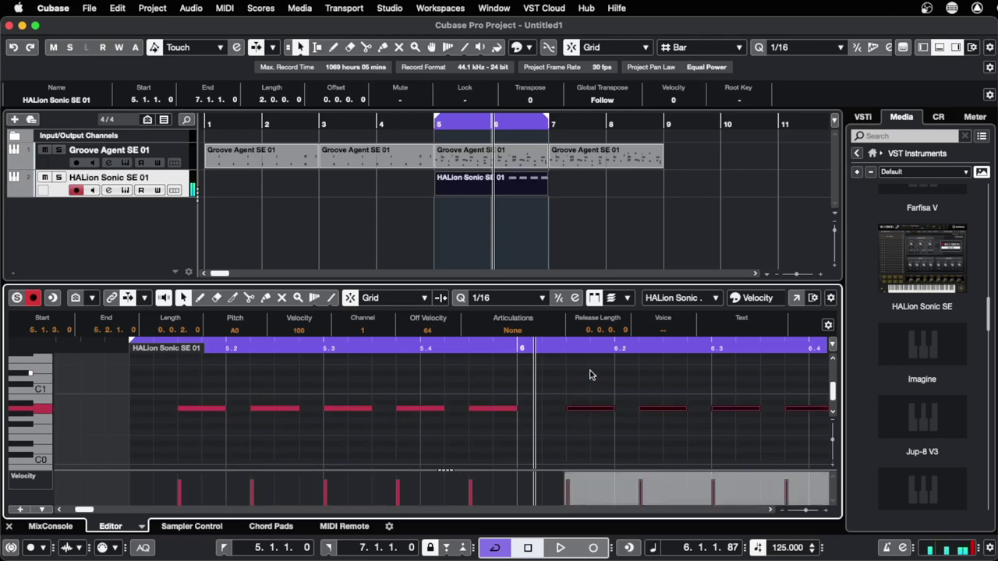
left_click(566, 345)
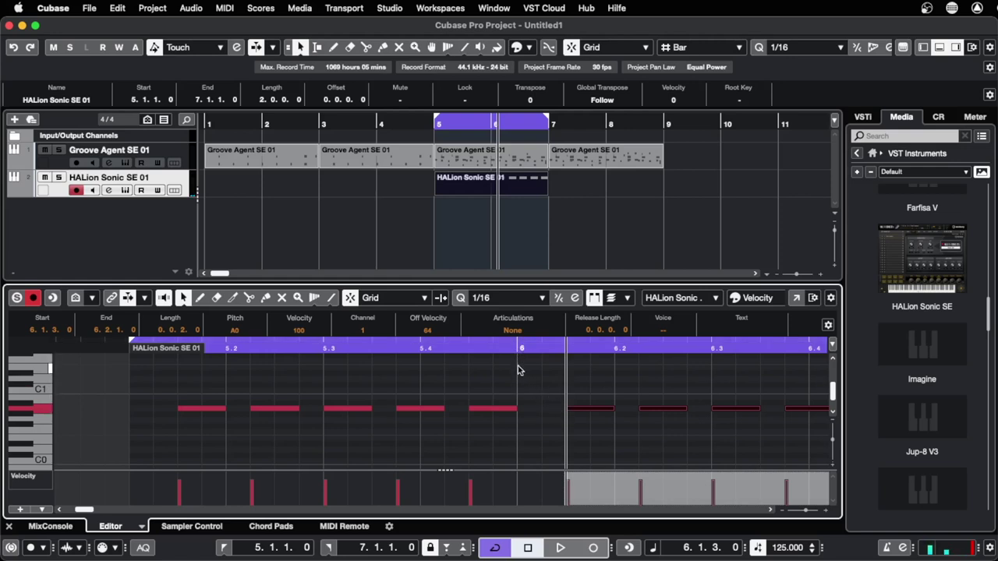
scroll(581, 419, "up", 1)
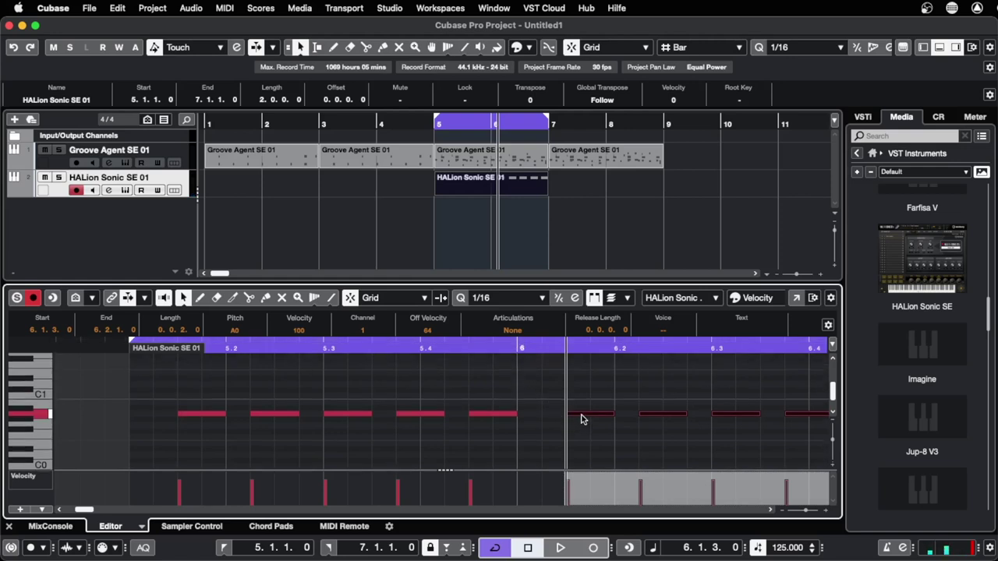
- Enlarge the key editor, raise the five copied notes in bar 6 from A0 to D1, and play the result
left_click_drag(594, 282, 591, 214)
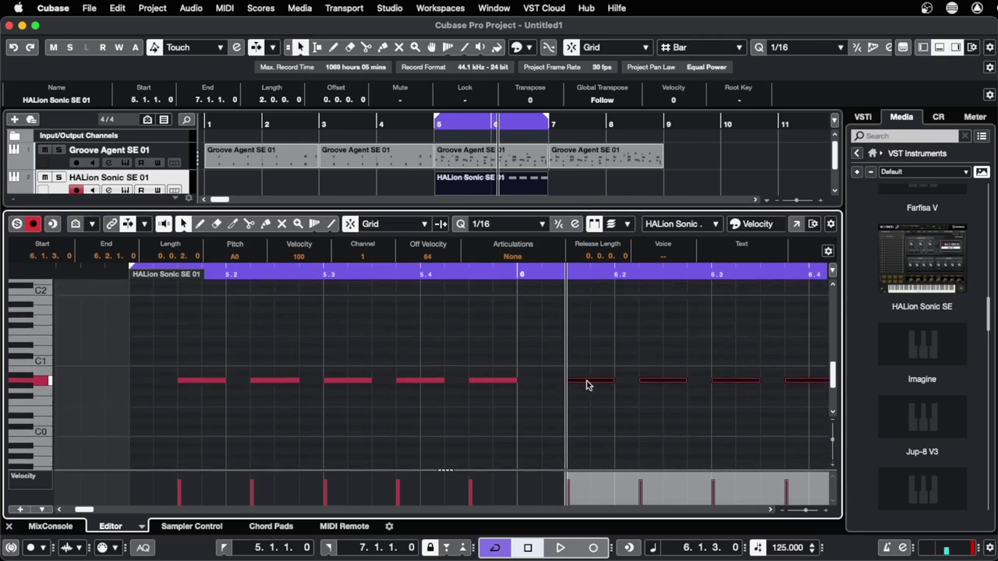
left_click(587, 384)
mouse_move(587, 385)
left_mouse_down()
mouse_move(588, 365)
mouse_move(588, 374)
left_mouse_up()
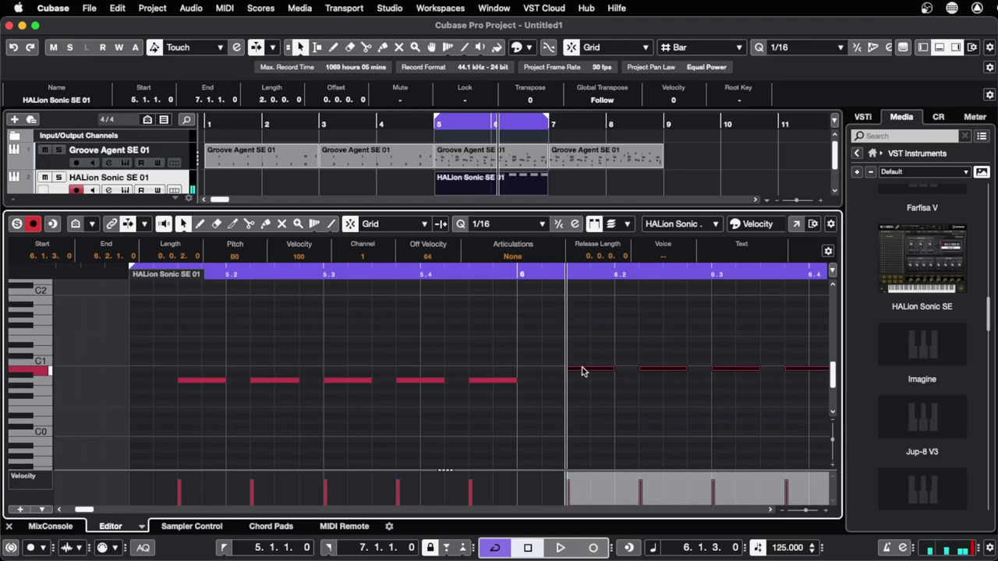
key("Up")
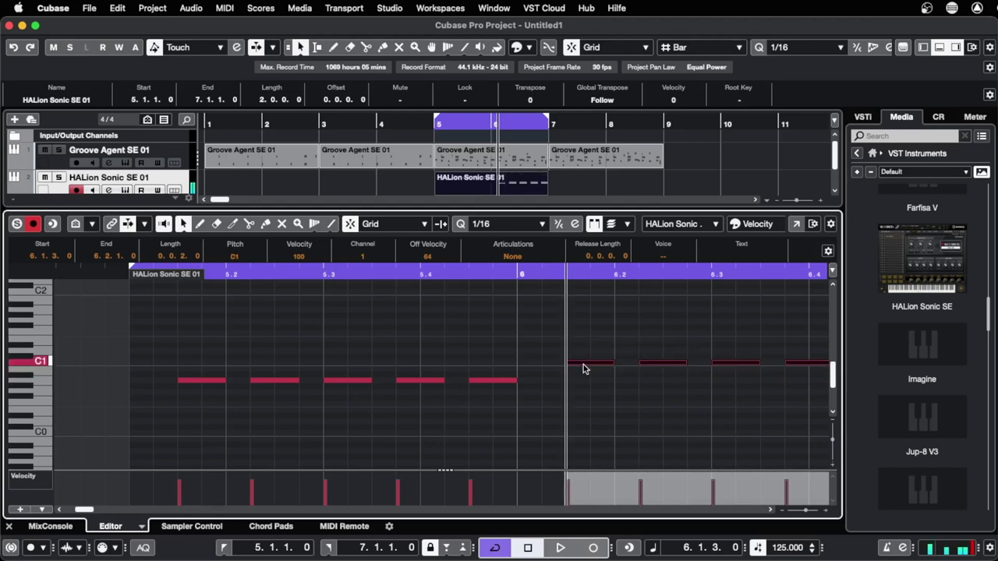
key("space")
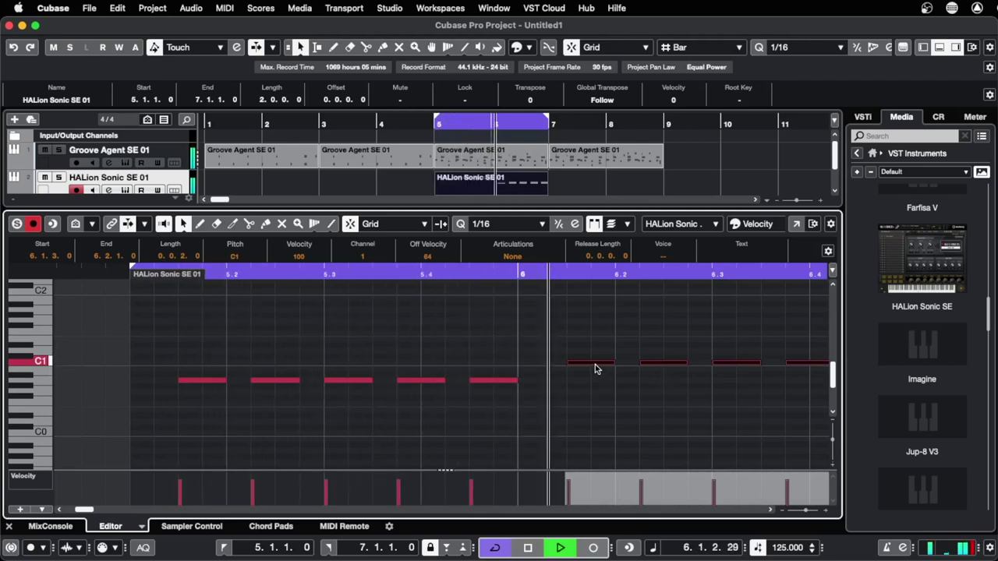
key("space")
left_click_drag(595, 364, 594, 352)
key("space")
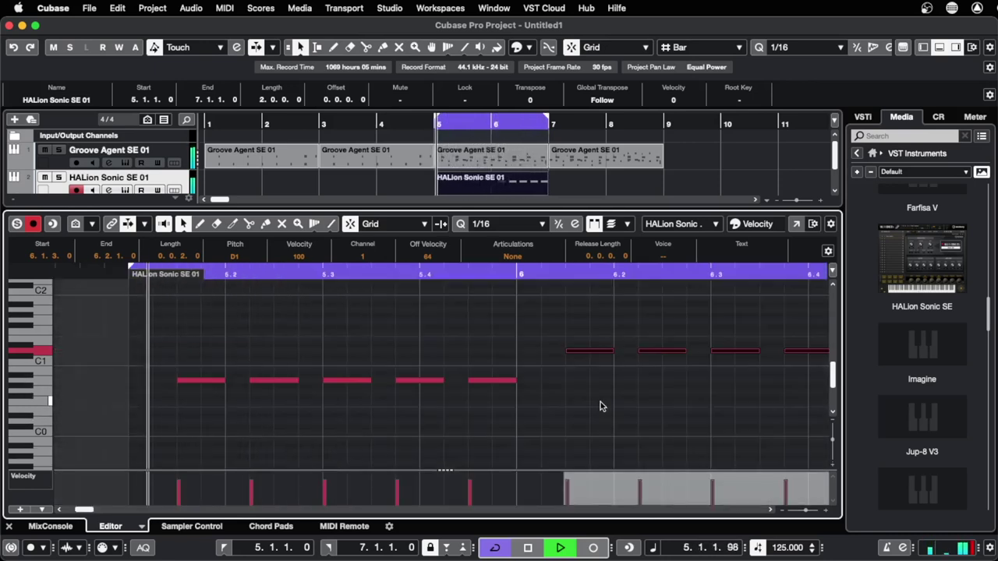
key("space")
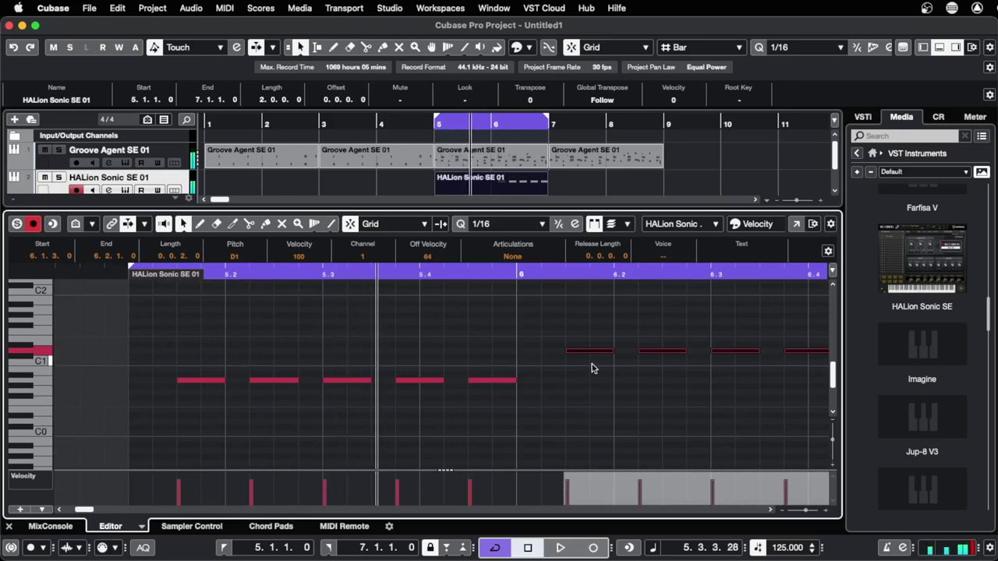
- Place the playback cursor at the start of bar 6 and audition keys near A0 on the editor's piano keyboard
left_click(620, 331)
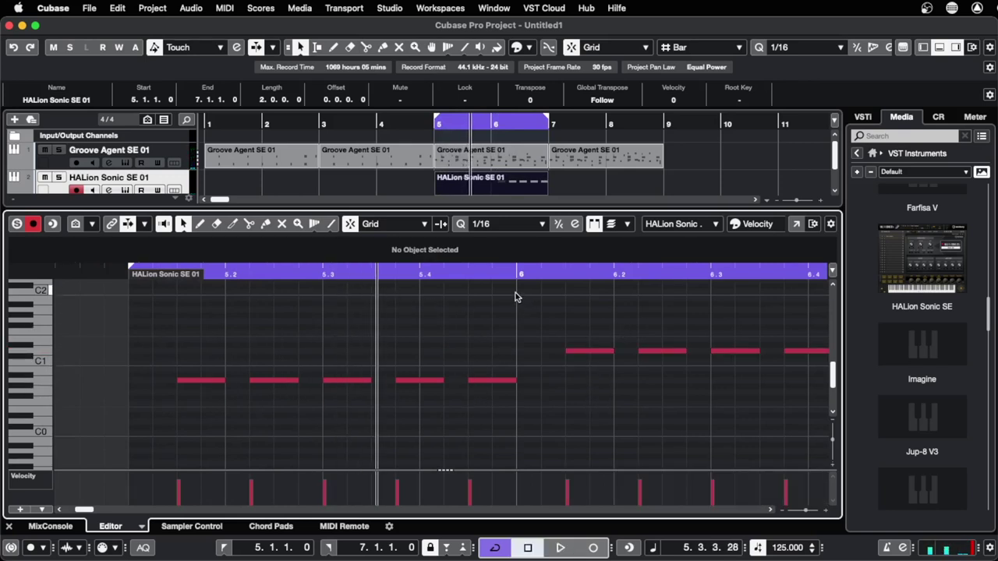
left_click(520, 273)
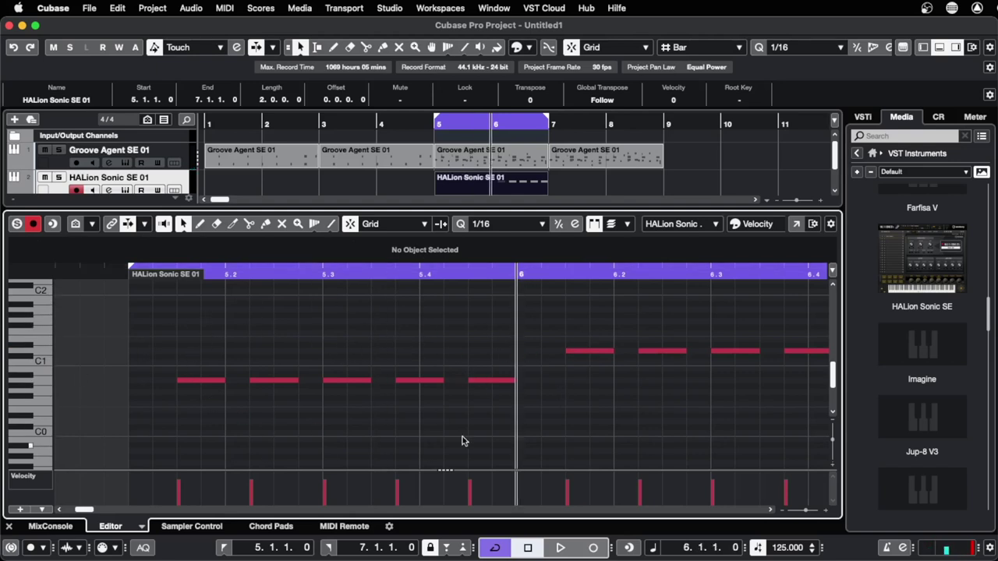
left_click(46, 390)
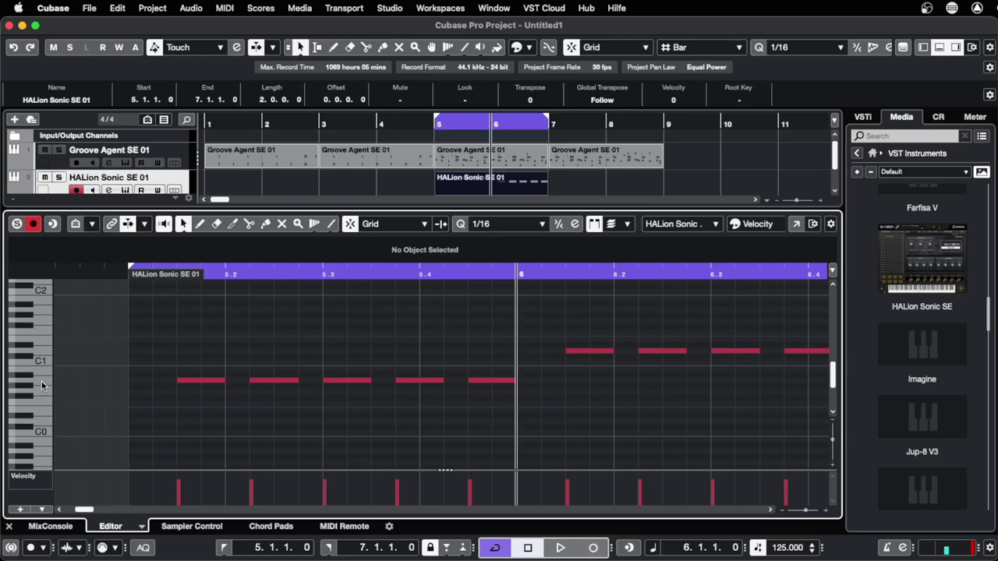
left_click(46, 385)
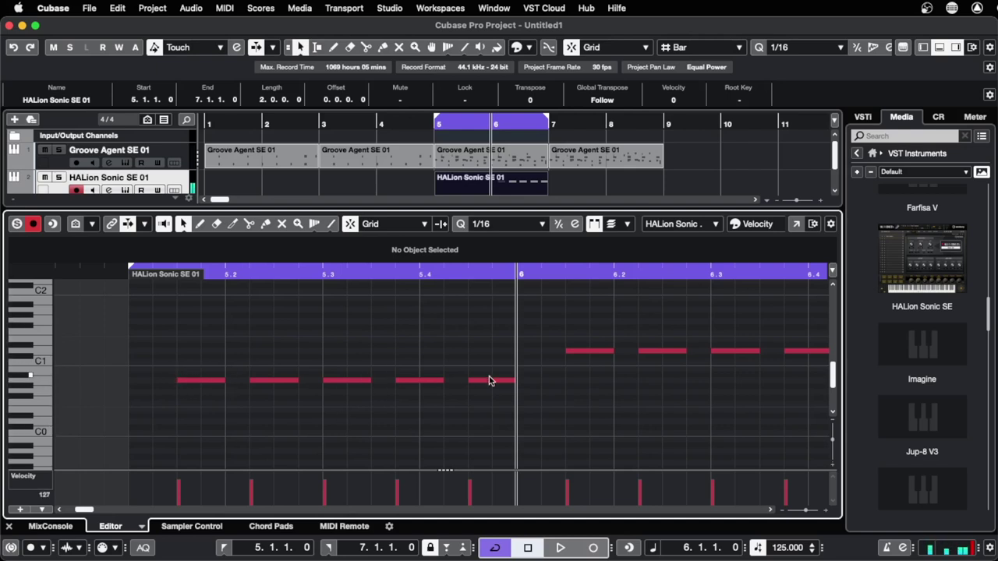
left_click_drag(595, 334, 805, 369)
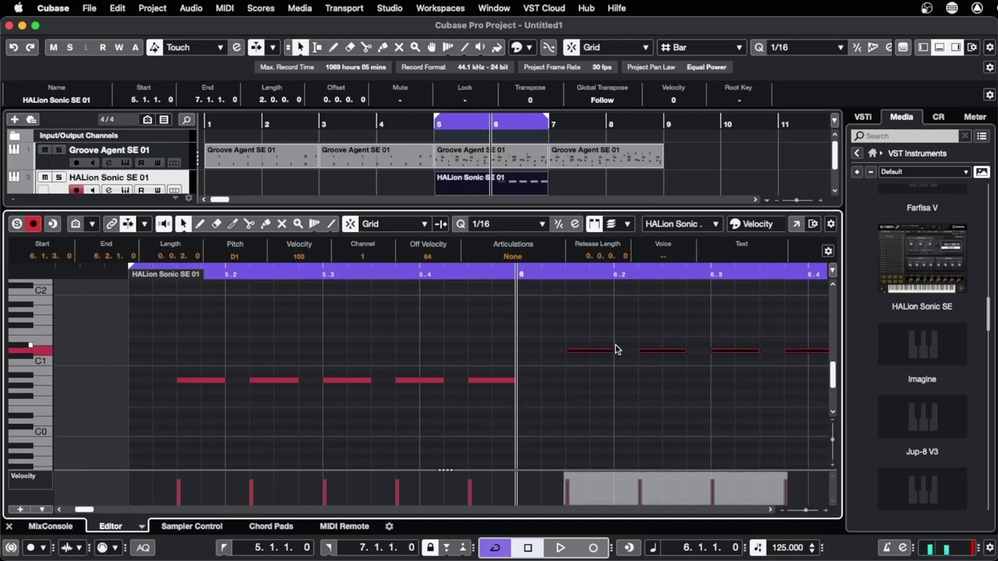
left_click(638, 377)
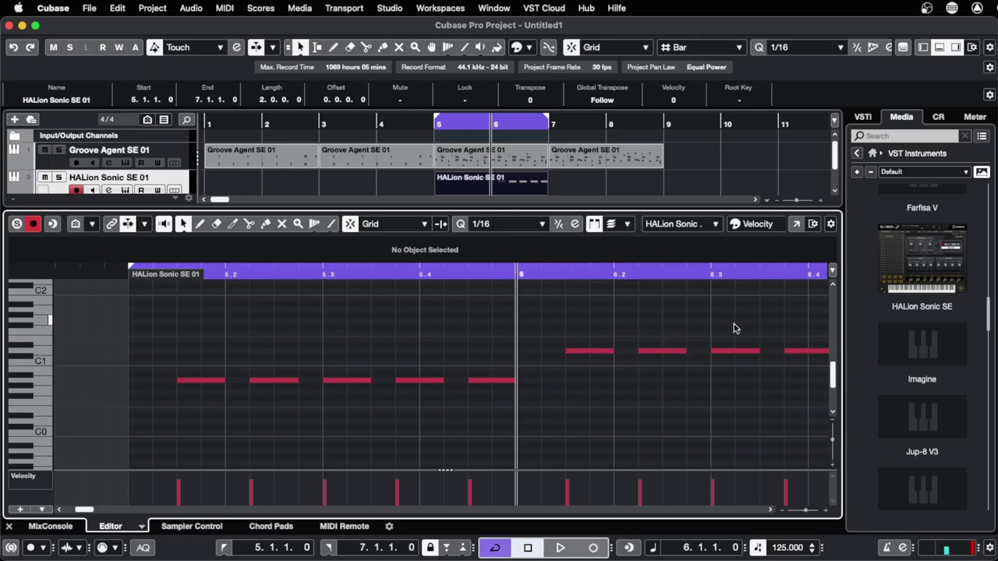
- Raise the third and fourth notes of bar 6, starting at 6.3.1.0, to E1 and play the passage
left_click_drag(733, 328, 806, 379)
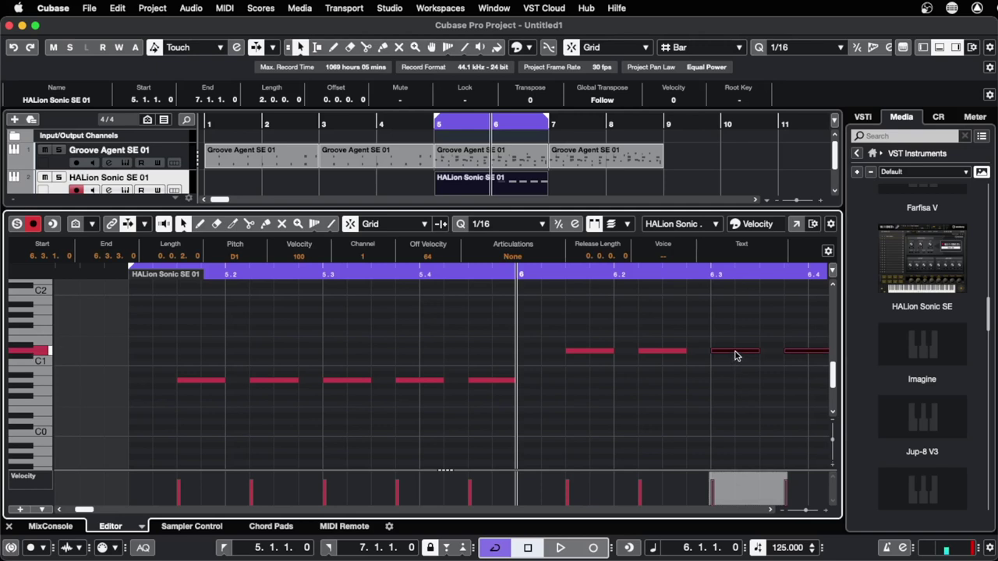
left_click_drag(736, 352, 736, 345)
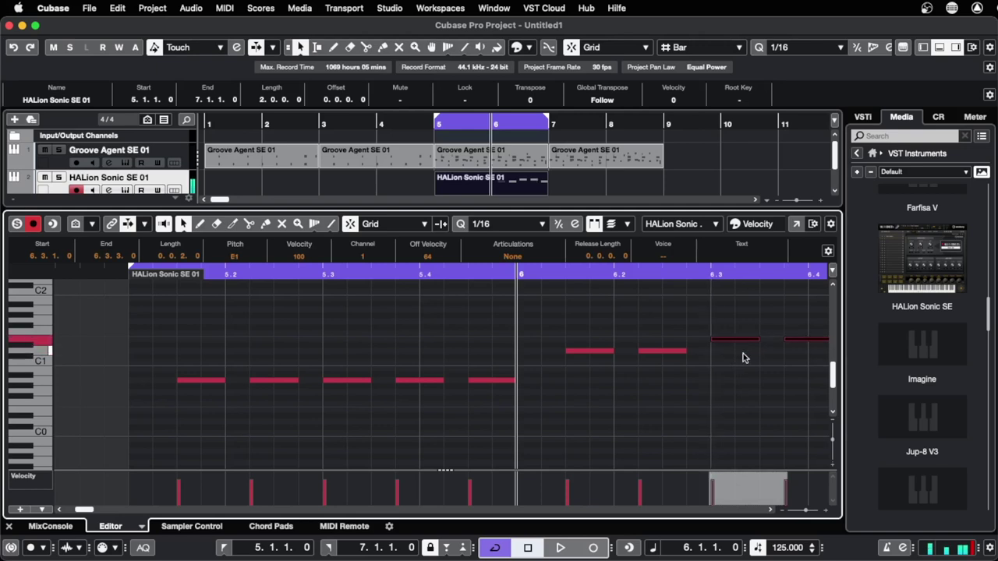
key("space")
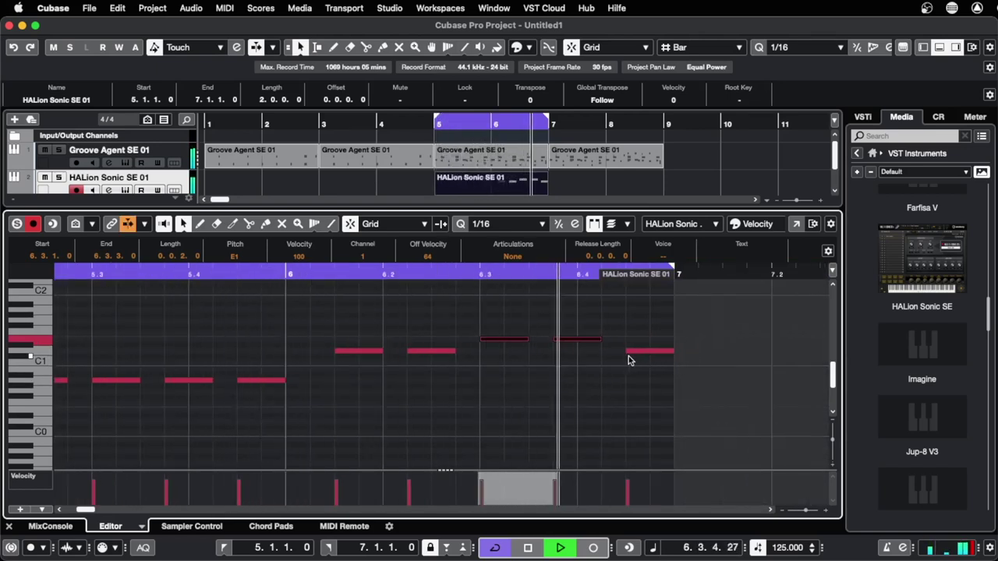
key("space")
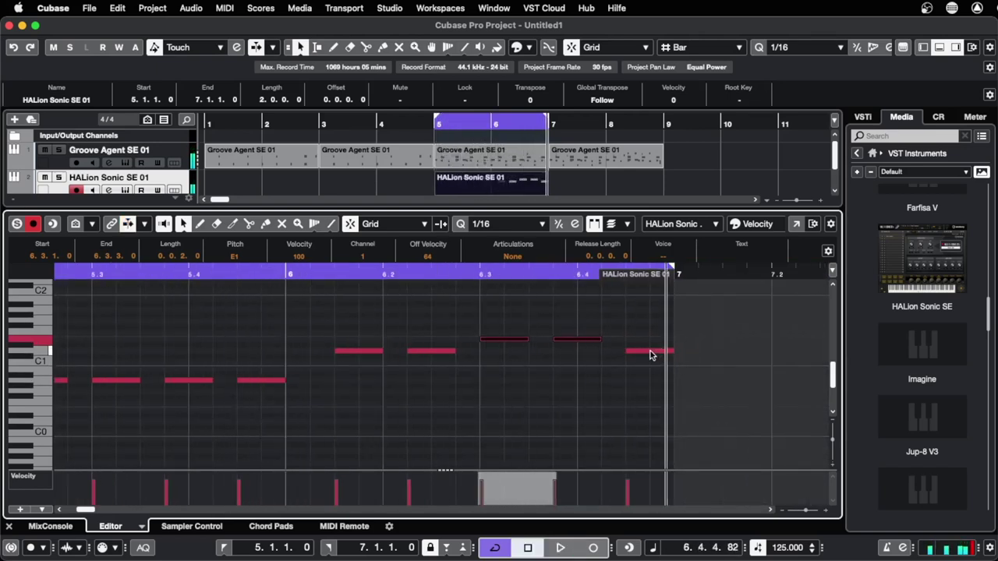
- Raise the last note of bar 6, at 6.4.3.0, to E1 and listen to the bass line
left_click_drag(651, 355, 652, 340)
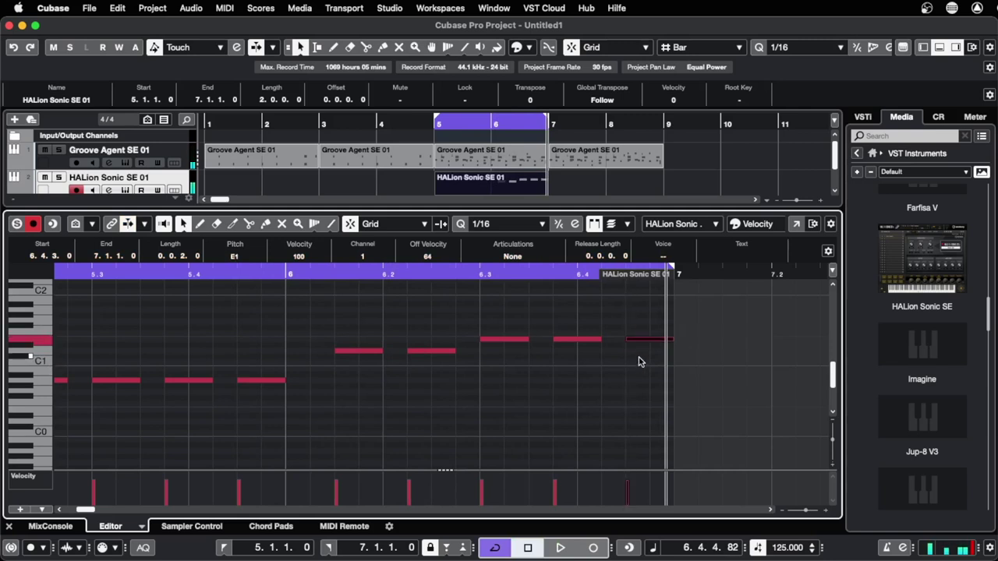
key("space")
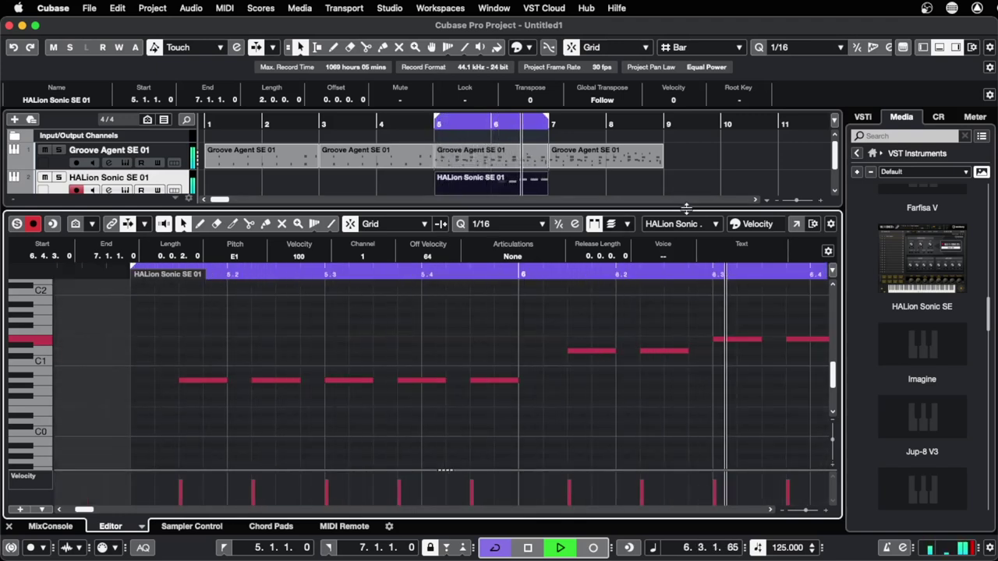
key("space")
- Enlarge the arrangement area, copy the HALion Sonic SE event to 7.1.1.0 to fill bars 7 and 8, and play the loop
left_click_drag(686, 208, 640, 282)
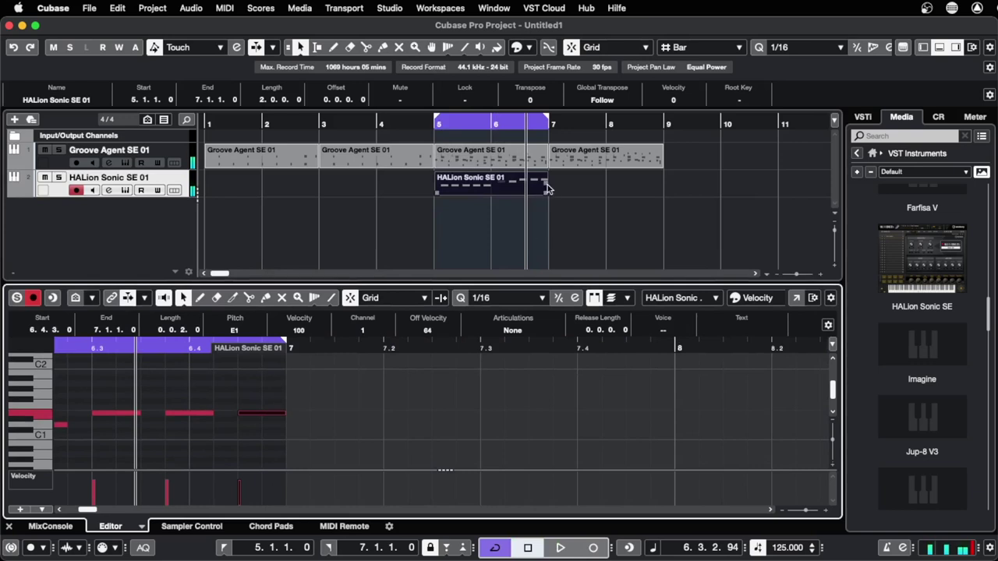
left_click_drag(546, 189, 663, 191)
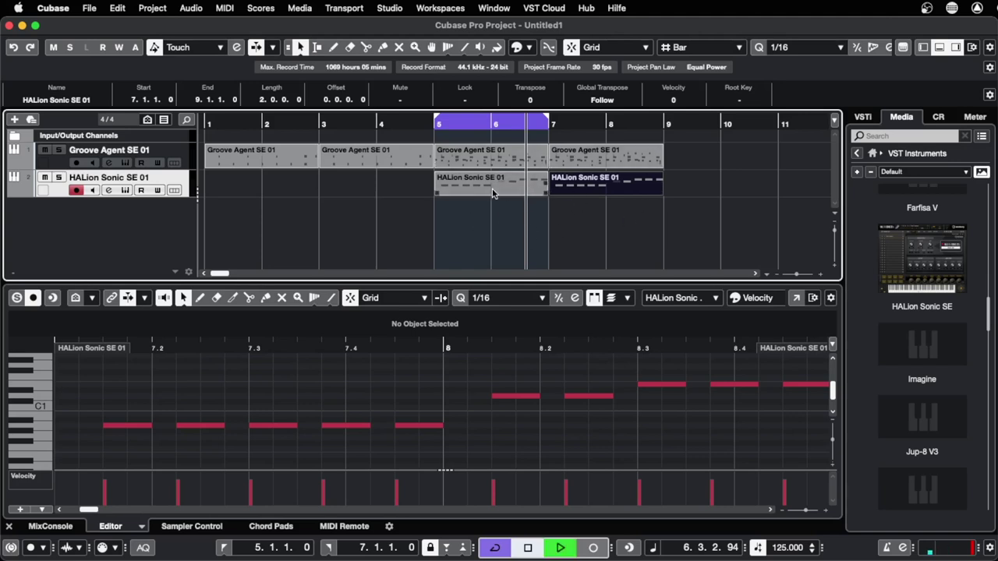
key("space")
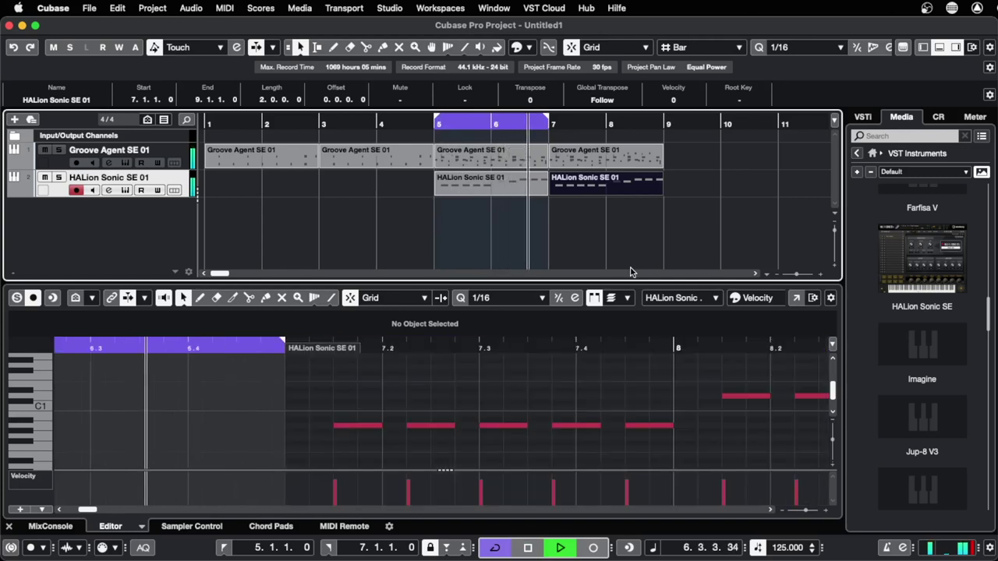
key("space")
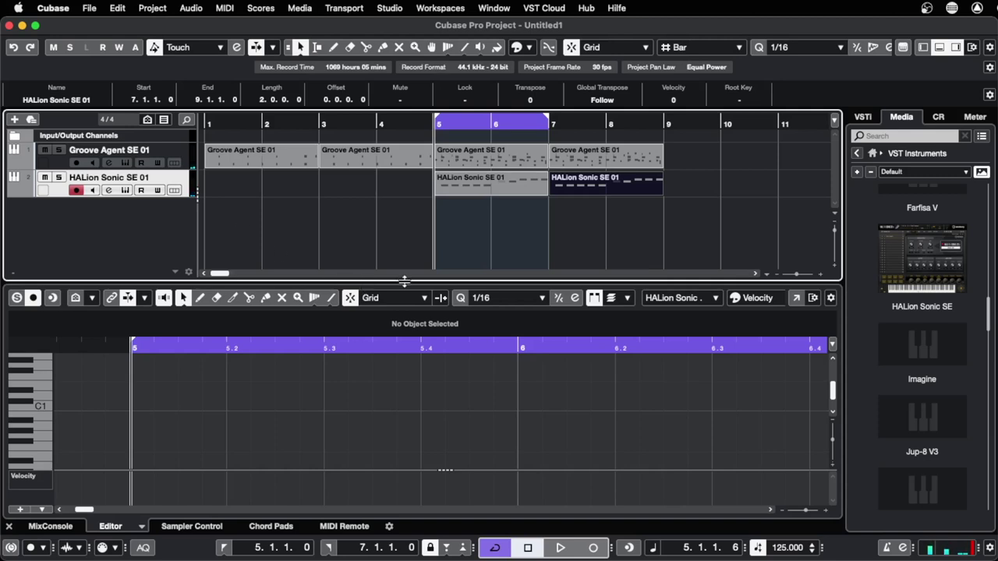
- Switch to Chrome, open mugent.com, and enlarge the browser window
left_click_drag(989, 323, 987, 195)
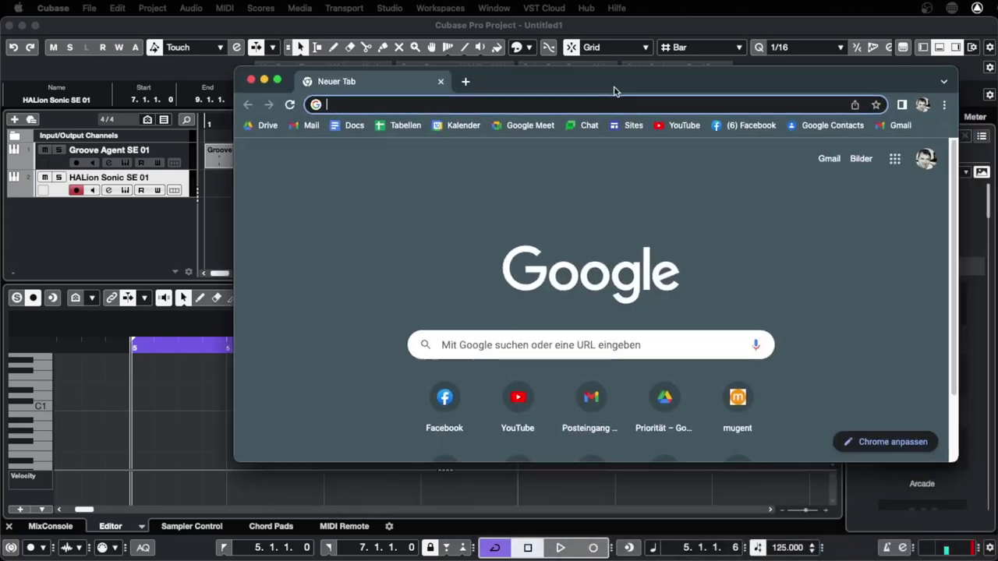
left_click_drag(615, 92, 549, 83)
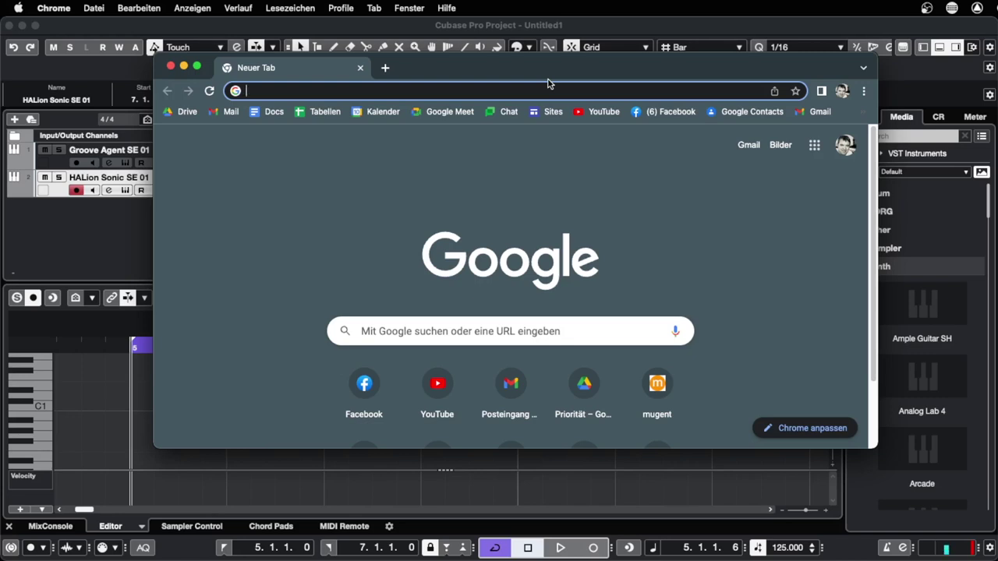
type("mug")
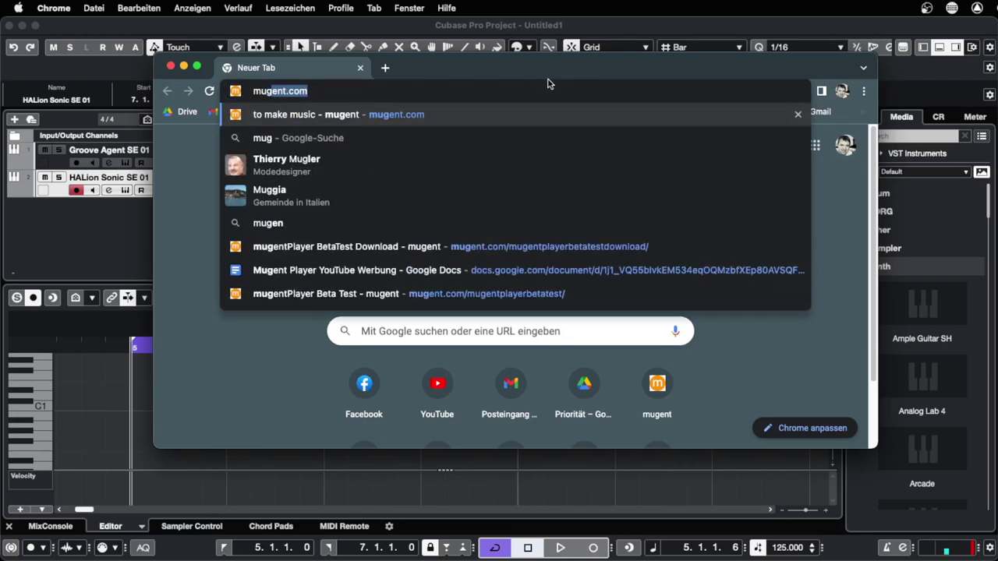
type("ent")
key("Return")
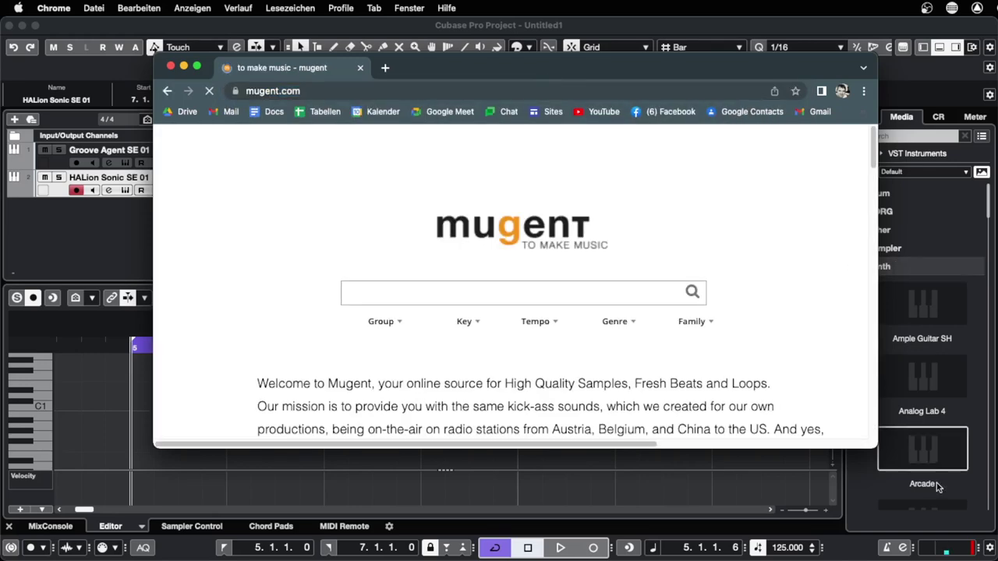
left_click_drag(876, 450, 953, 505)
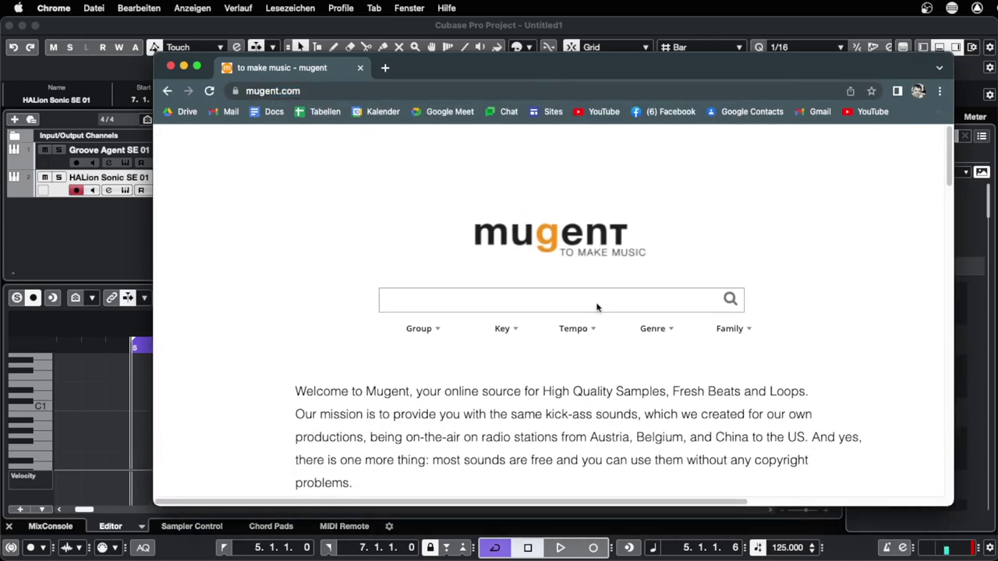
- View the Mugent Player section and its PC and Mac downloads on the page, and close the browser window
left_click(425, 300)
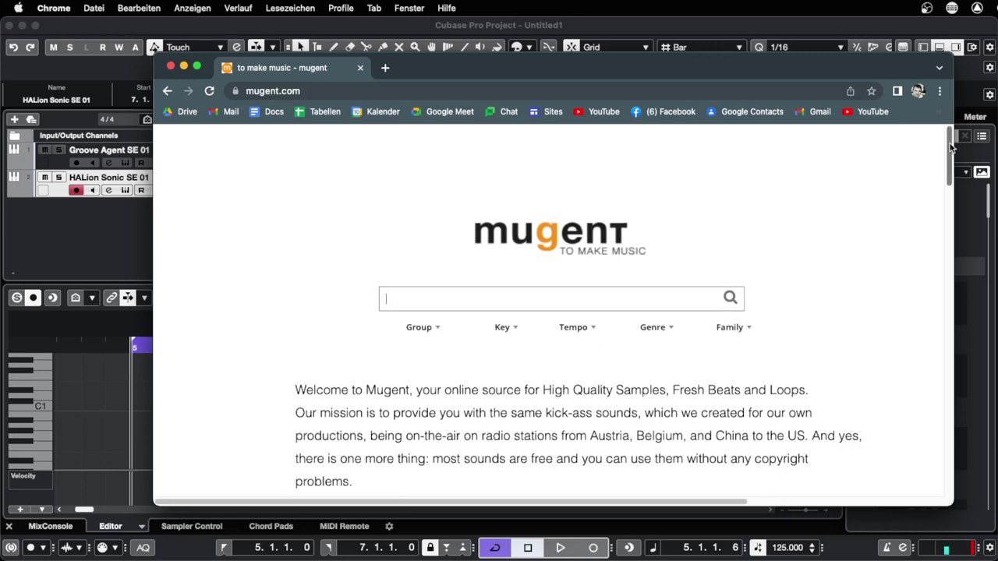
left_click_drag(952, 148, 956, 215)
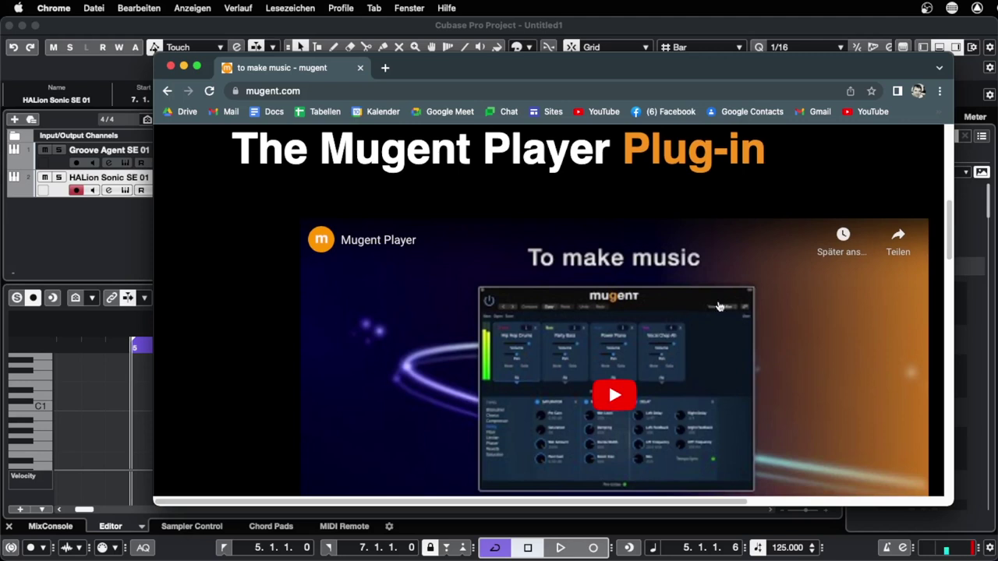
left_click_drag(950, 218, 946, 265)
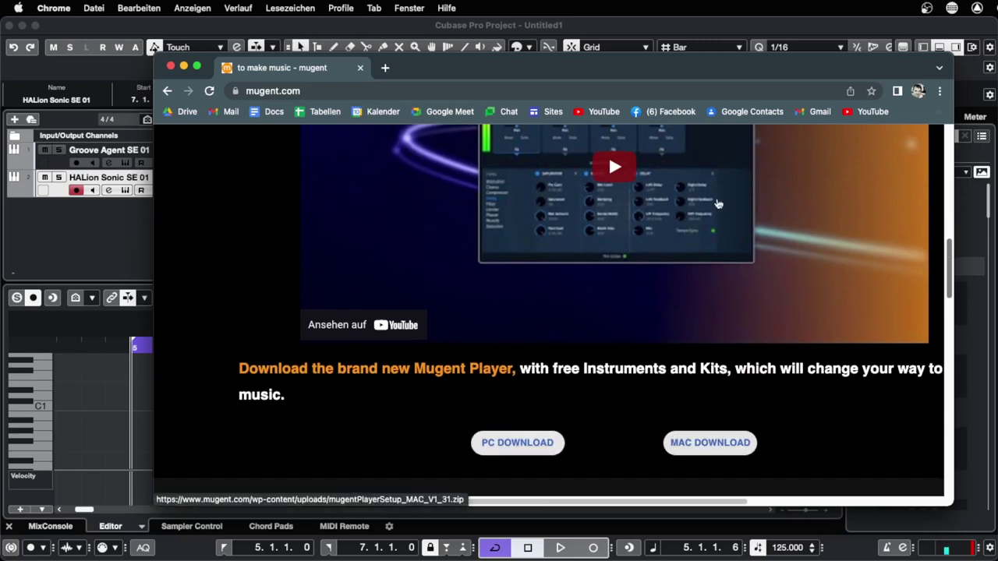
left_click(171, 68)
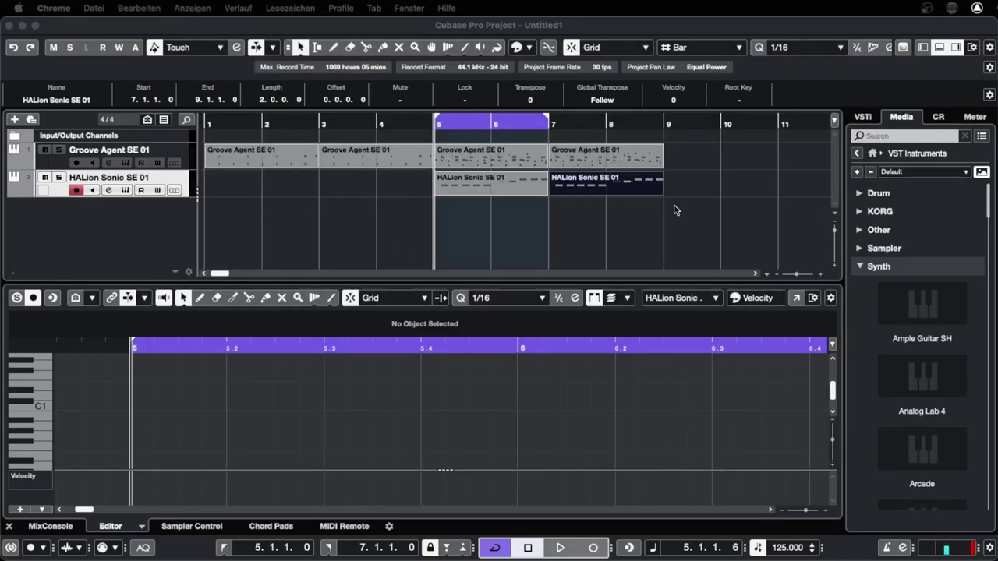
- View the instruments in the Sampler category in place of Synth, and return to the media browser's home page
left_click(858, 267)
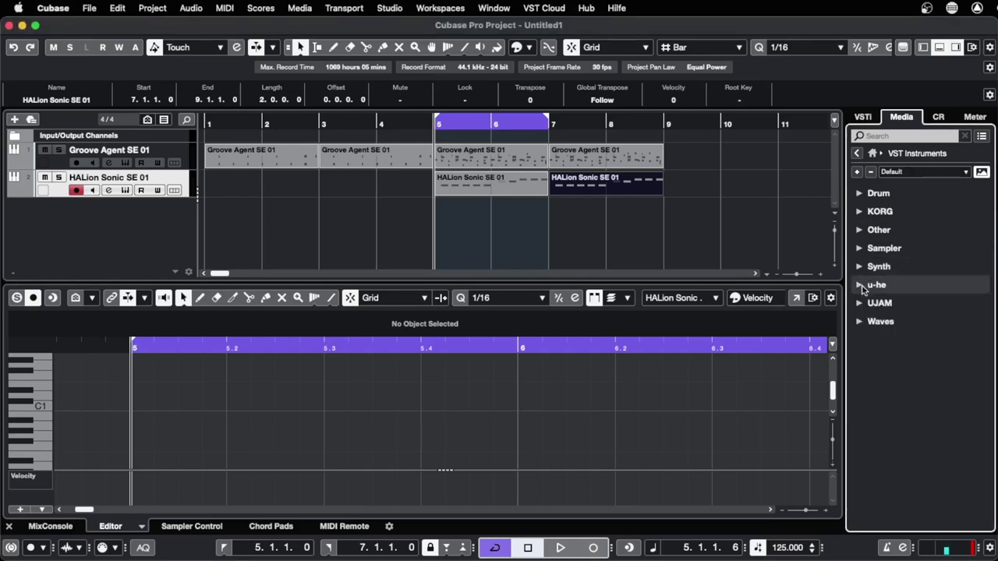
left_click(859, 248)
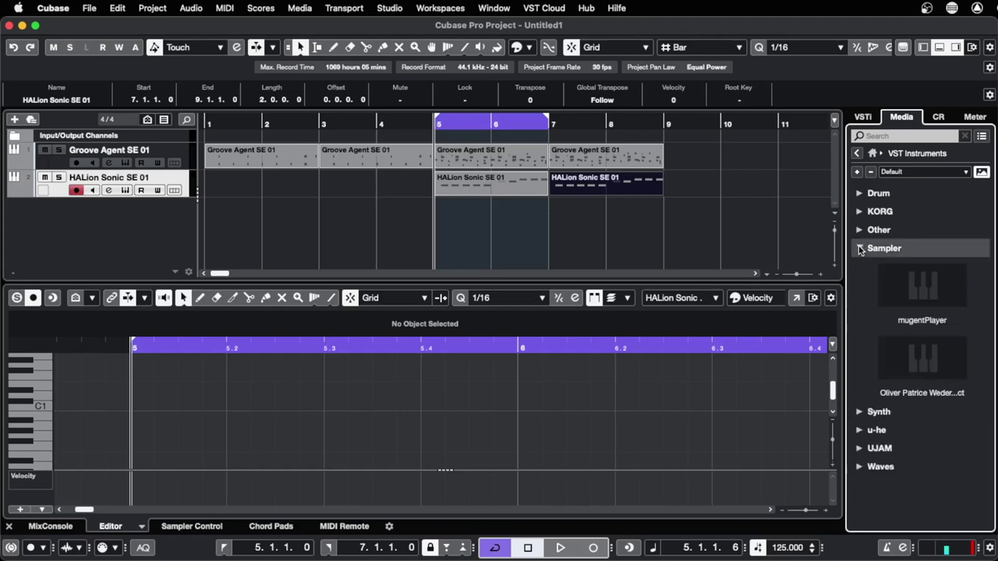
left_click(957, 47)
left_click(957, 48)
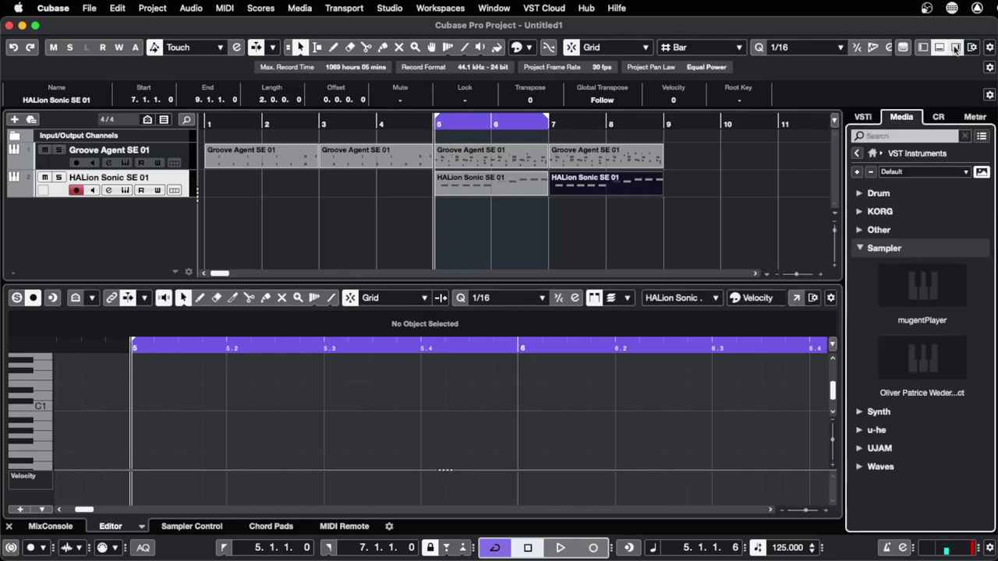
left_click(873, 153)
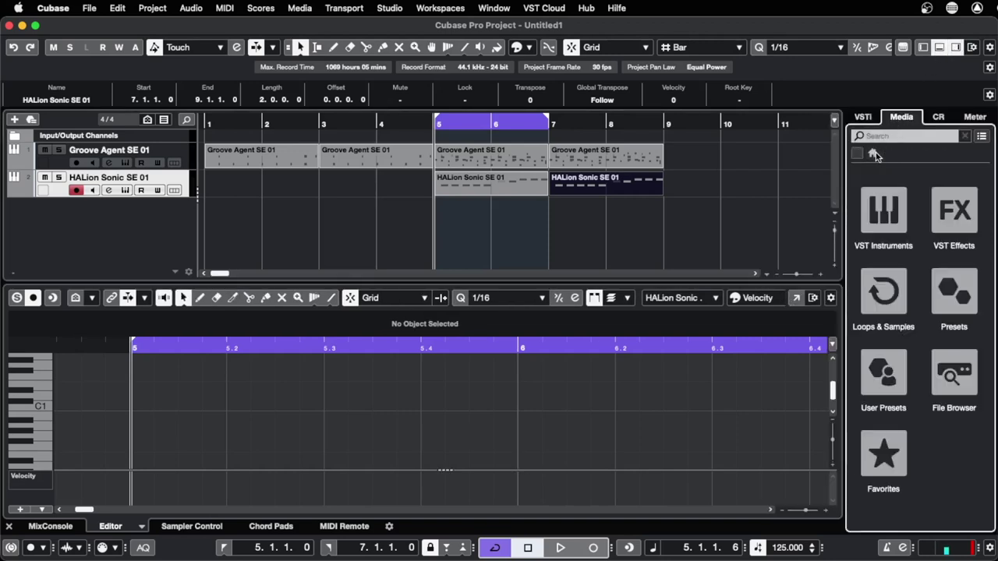
- Add a mugentPlayer instrument track from the Sampler category of the VST instruments and close its welcome message
left_click(893, 220)
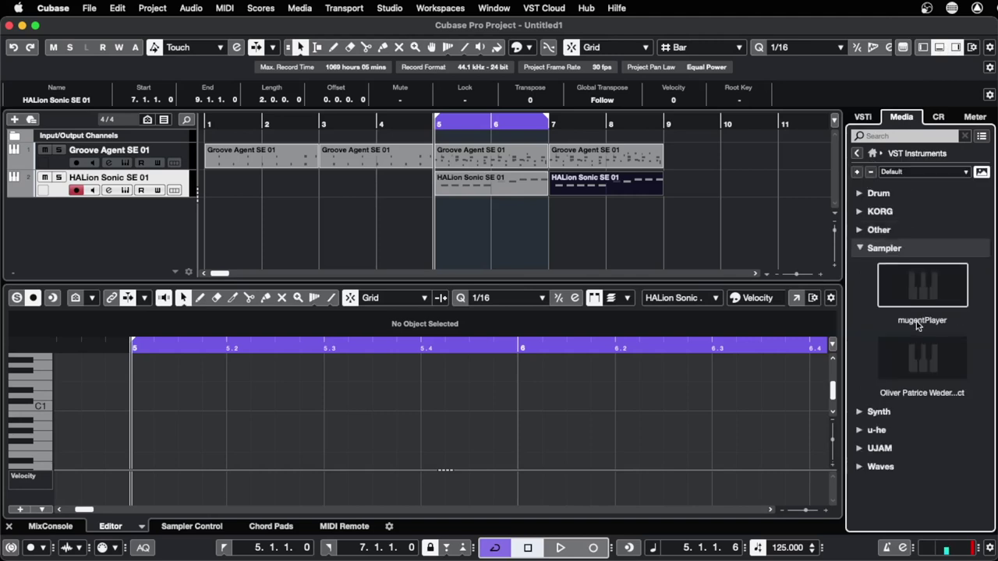
left_click(884, 248)
left_click(884, 248)
left_click_drag(939, 295, 157, 231)
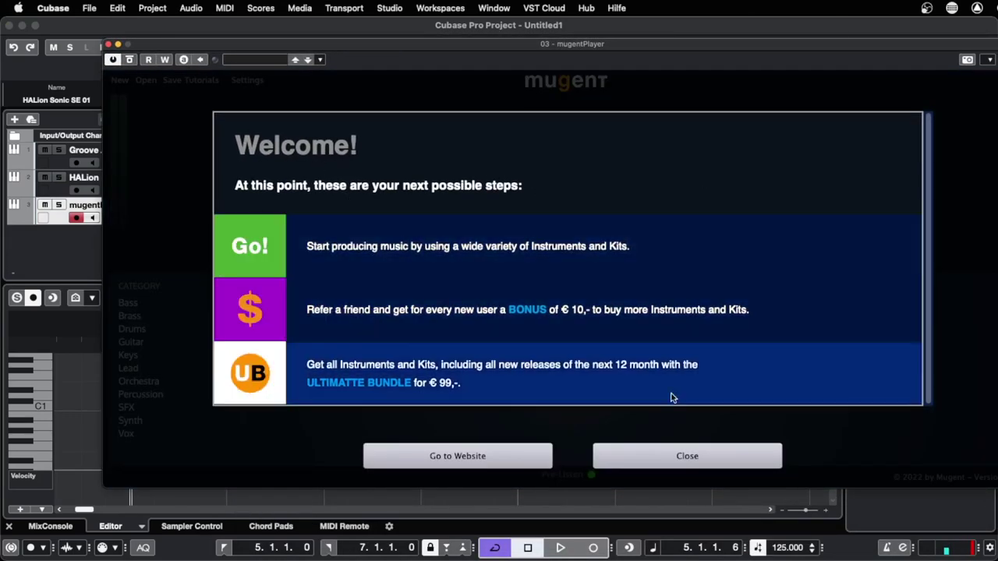
left_click(756, 451)
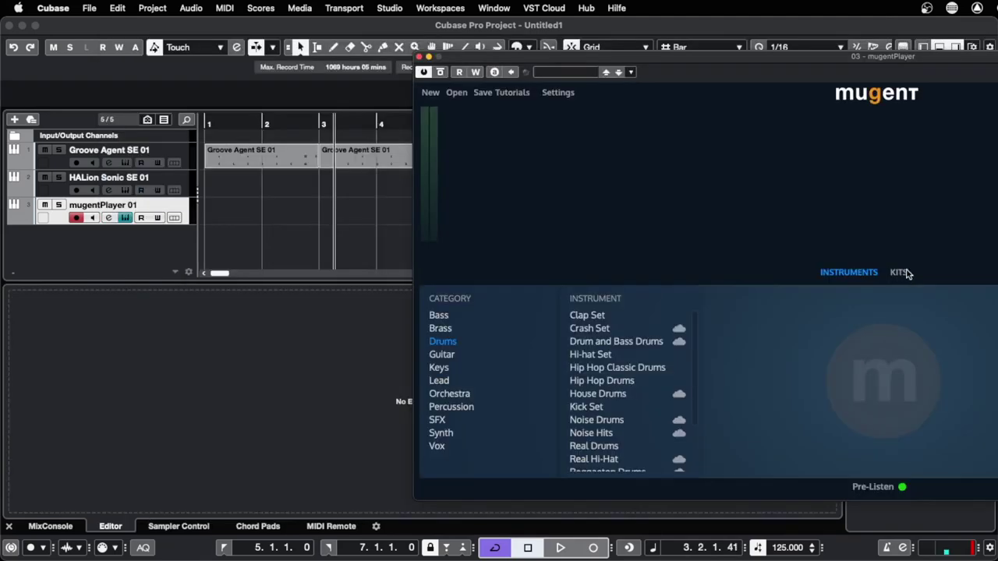
- Look through mugentPlayer's kits and Keys instruments, pre-listening to EDM Piano, Power Piano and Magic Dreamer
left_click(898, 272)
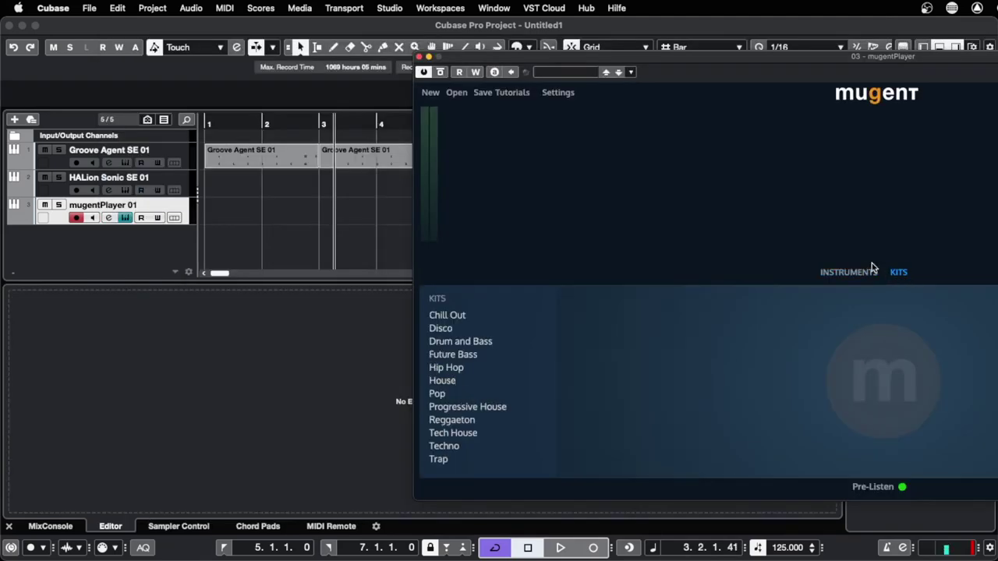
left_click(860, 273)
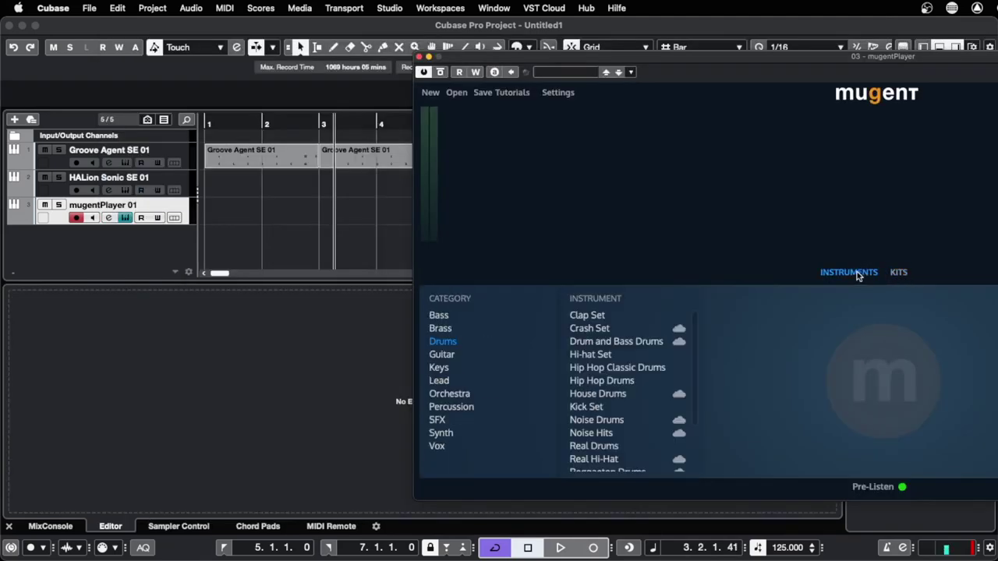
left_click(440, 368)
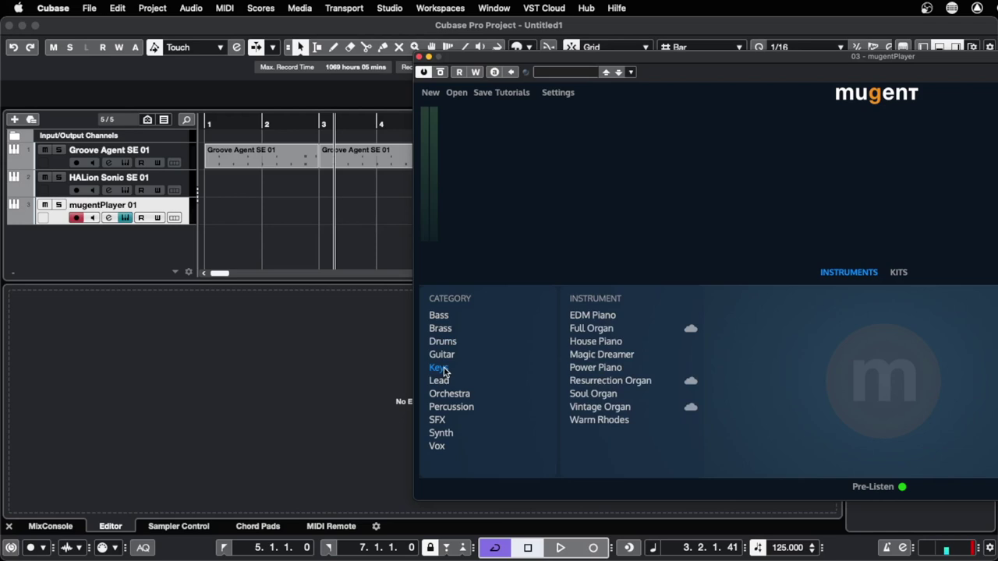
left_click(604, 342)
left_click(599, 318)
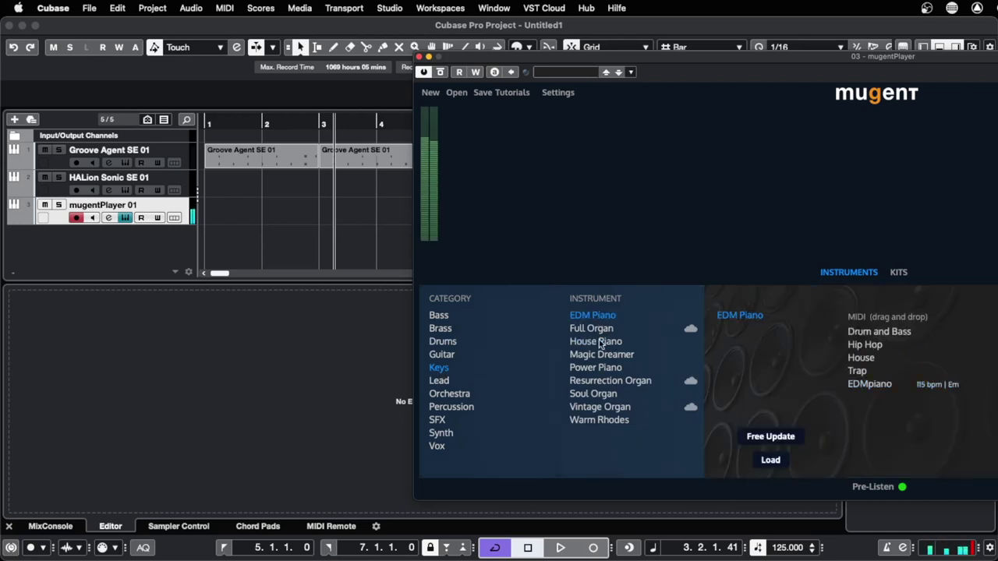
left_click(611, 369)
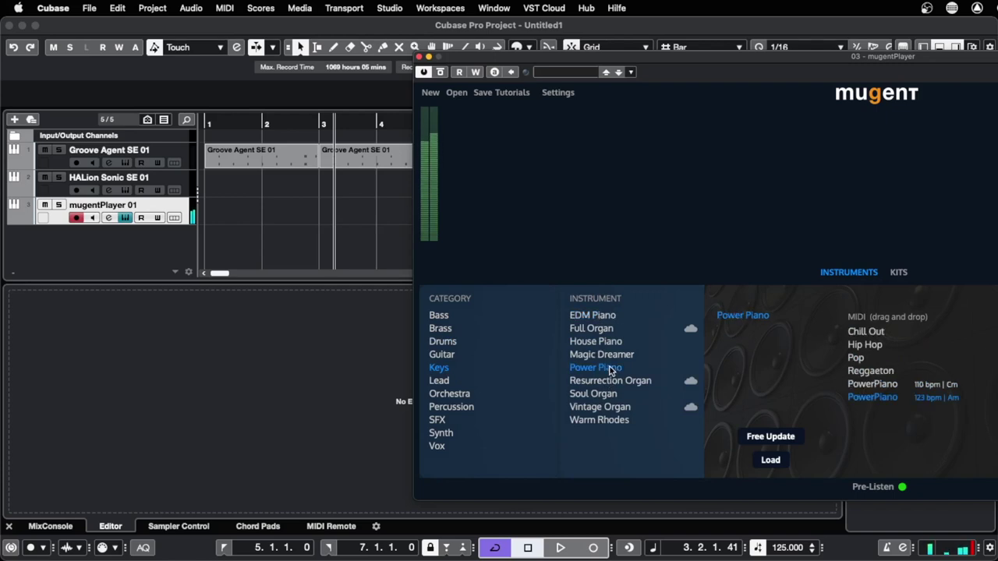
left_click(615, 355)
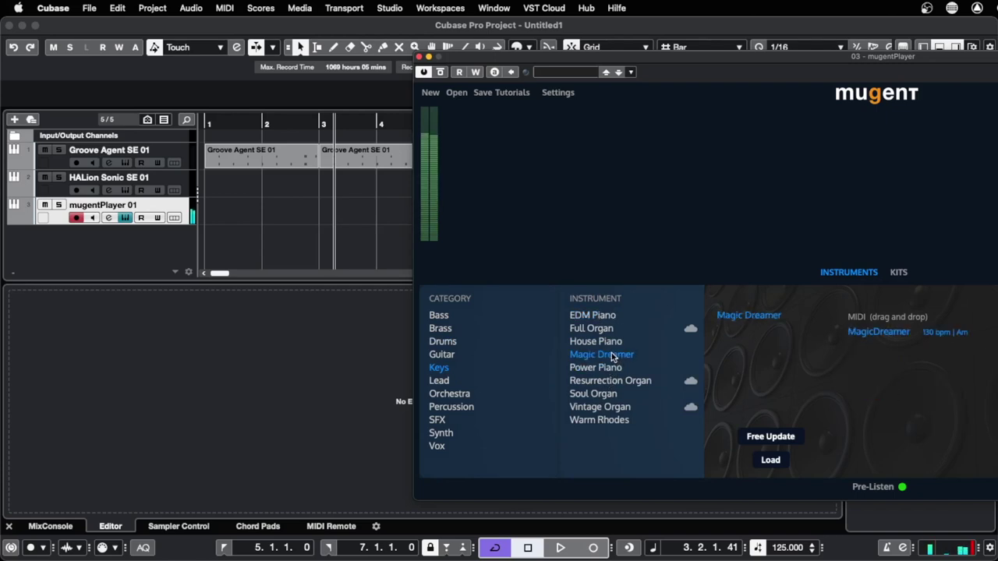
- Load the House Piano instrument into mugentPlayer and close the plug-in window
left_click(611, 345)
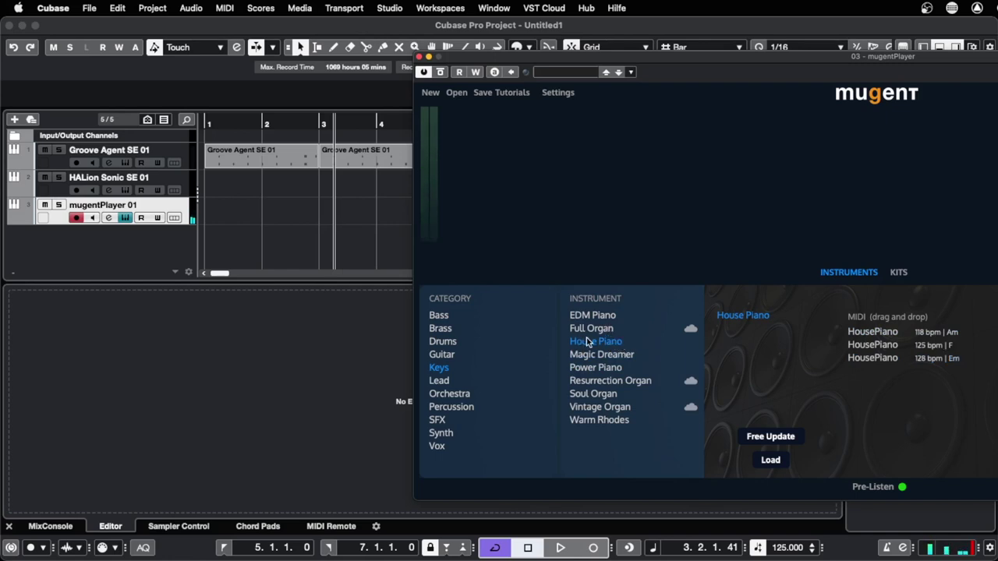
left_click(770, 461)
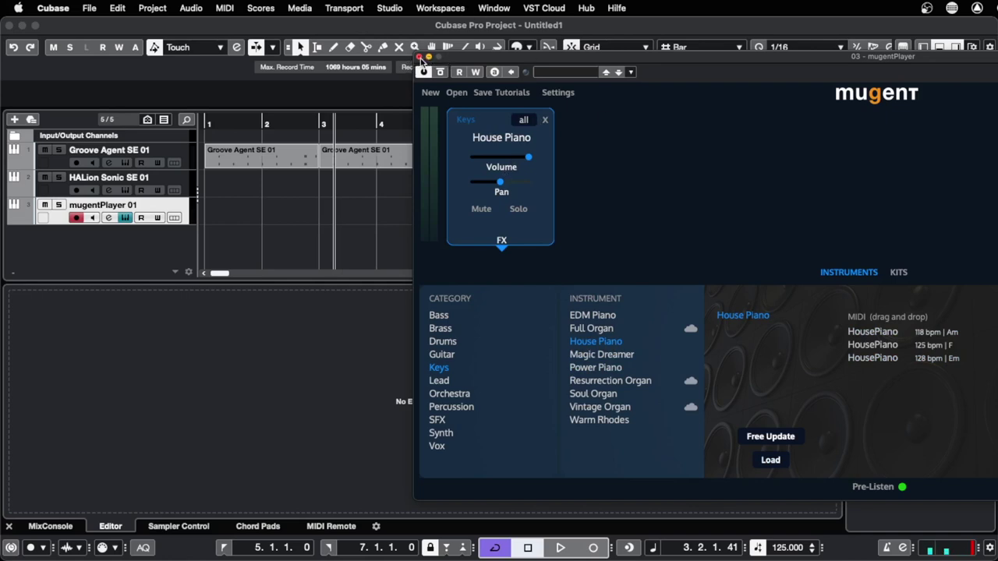
left_click(419, 57)
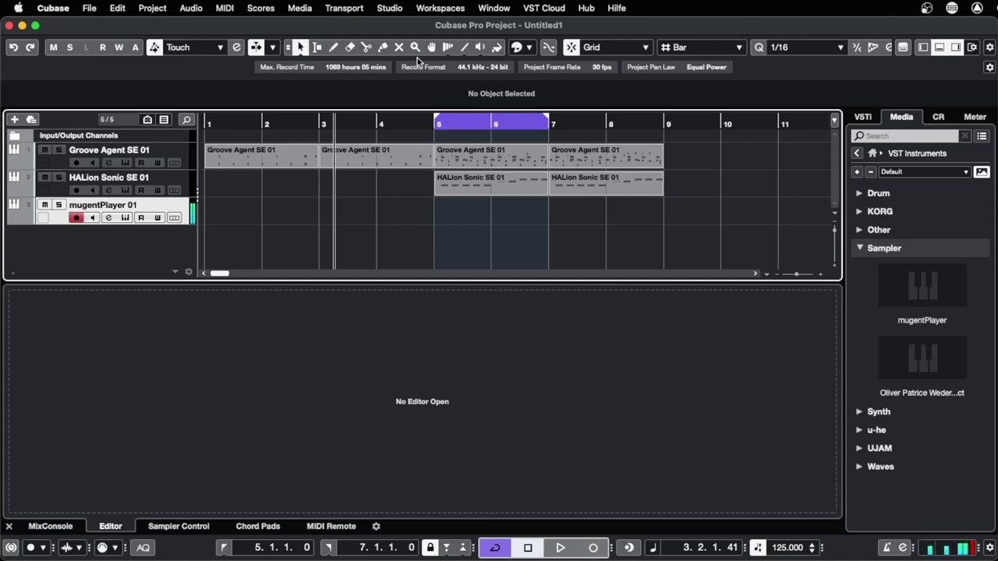
- Copy the HALion Sonic SE event at bar 5 onto the mugentPlayer track and play it with the key editor enlarged
double_click(470, 177)
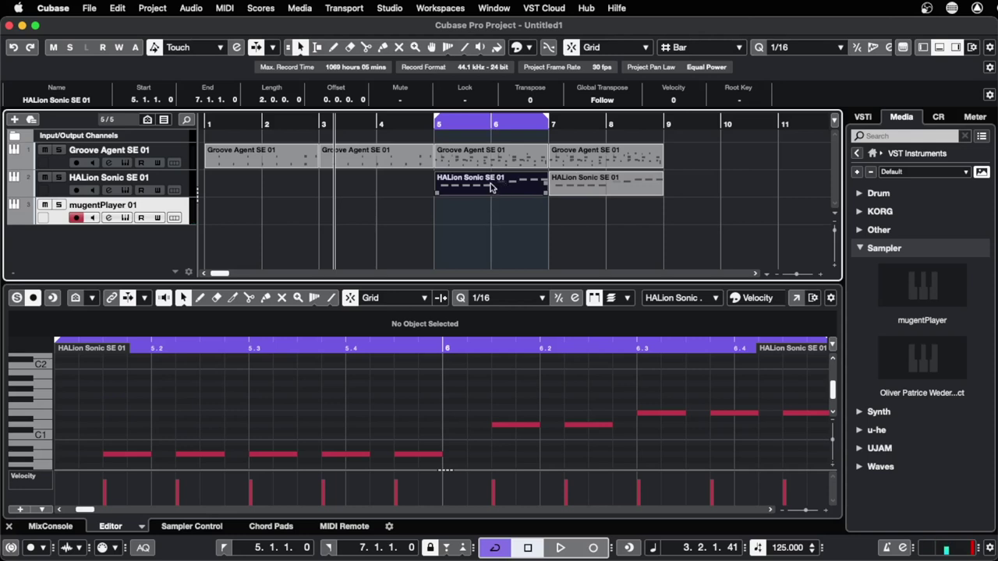
left_click_drag(491, 188, 503, 209)
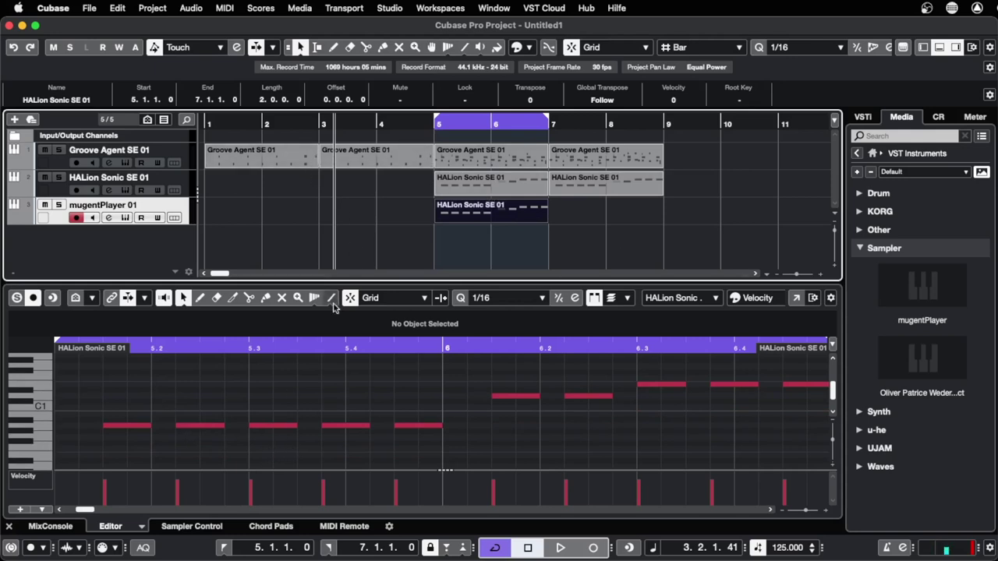
key("space")
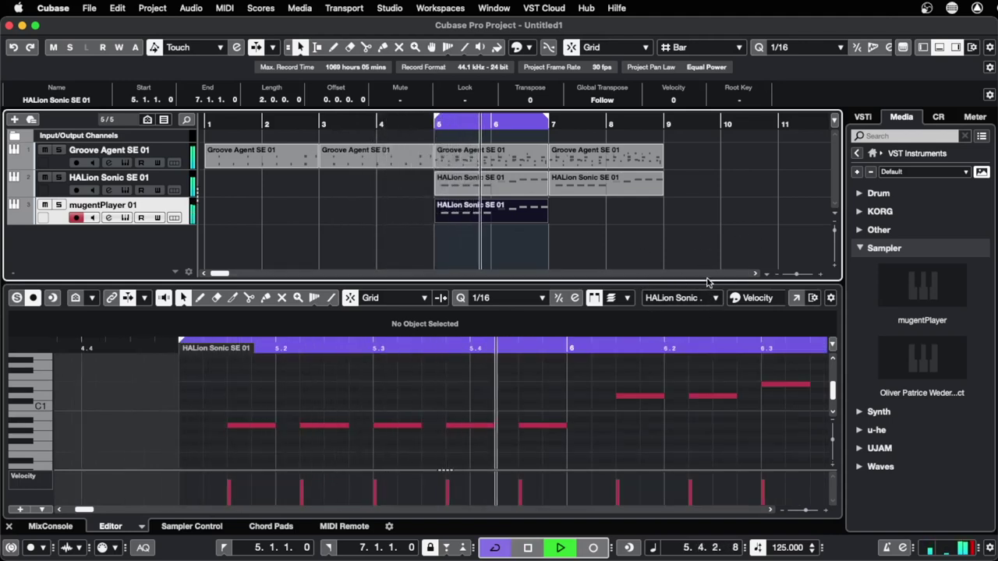
left_click_drag(707, 279, 698, 203)
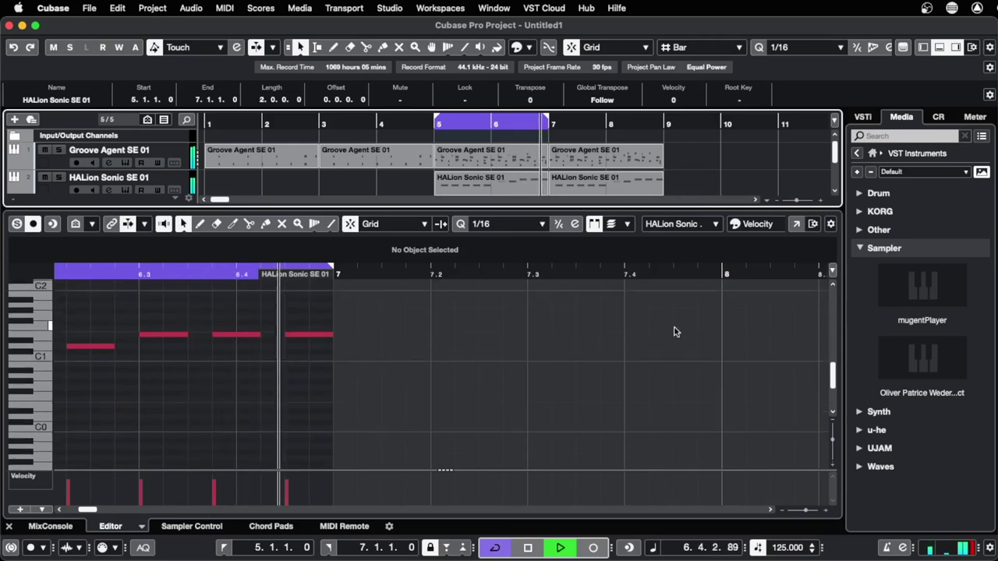
scroll(539, 341, "up", 3)
key("space")
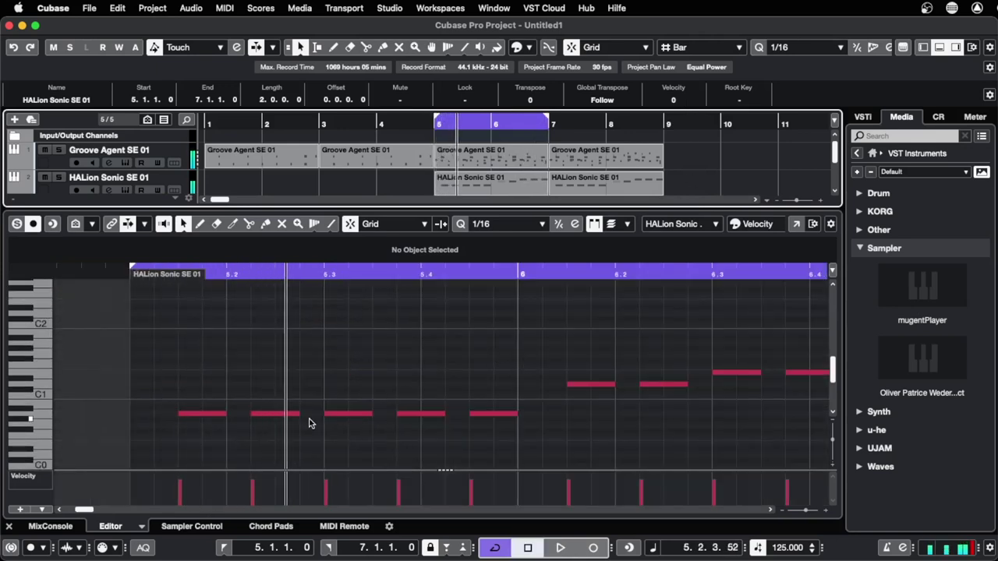
- Transpose the five notes in bar 5 up one octave to A1 and play the loop
left_click(218, 414)
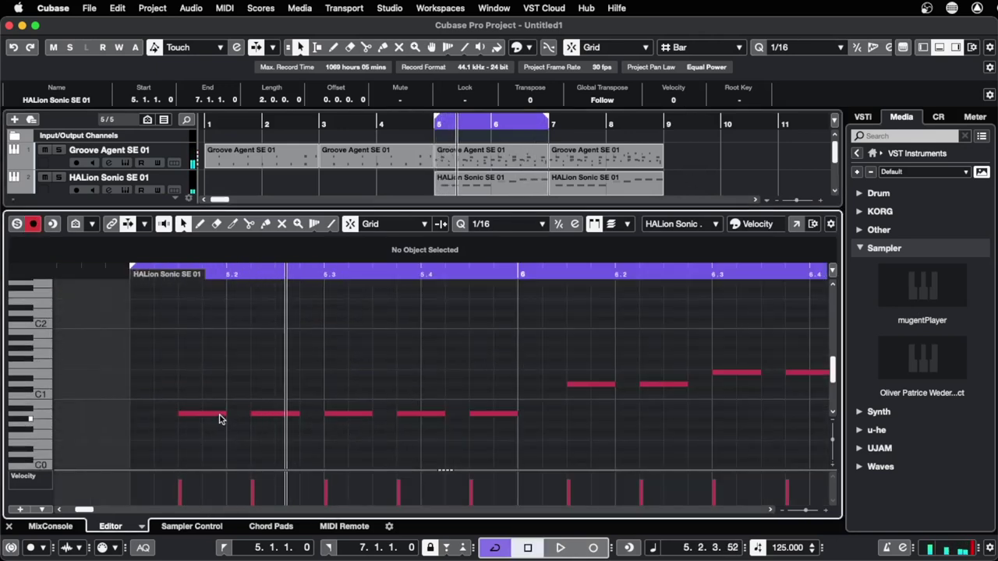
left_click(218, 414)
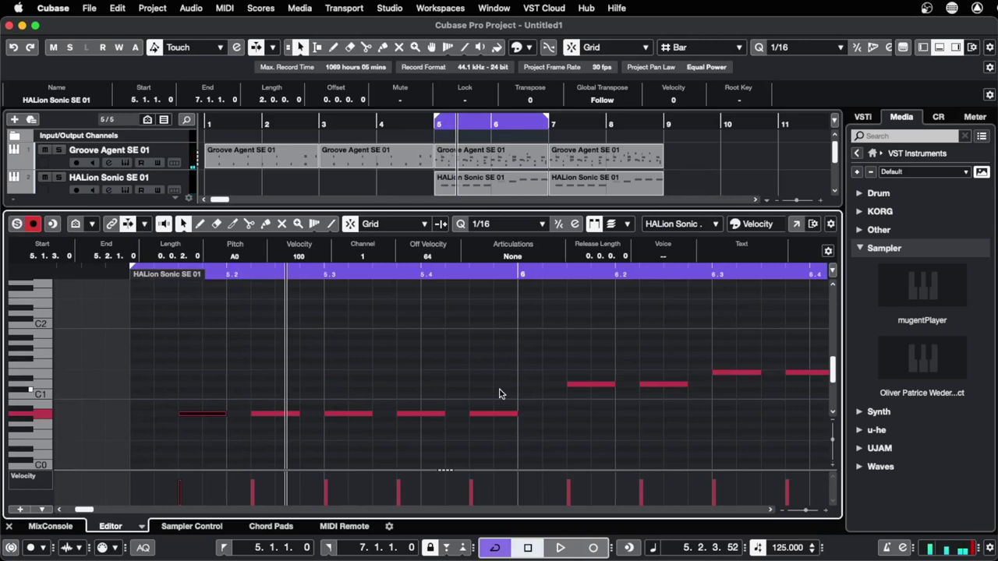
left_click_drag(197, 392, 506, 435)
key("shift+Up")
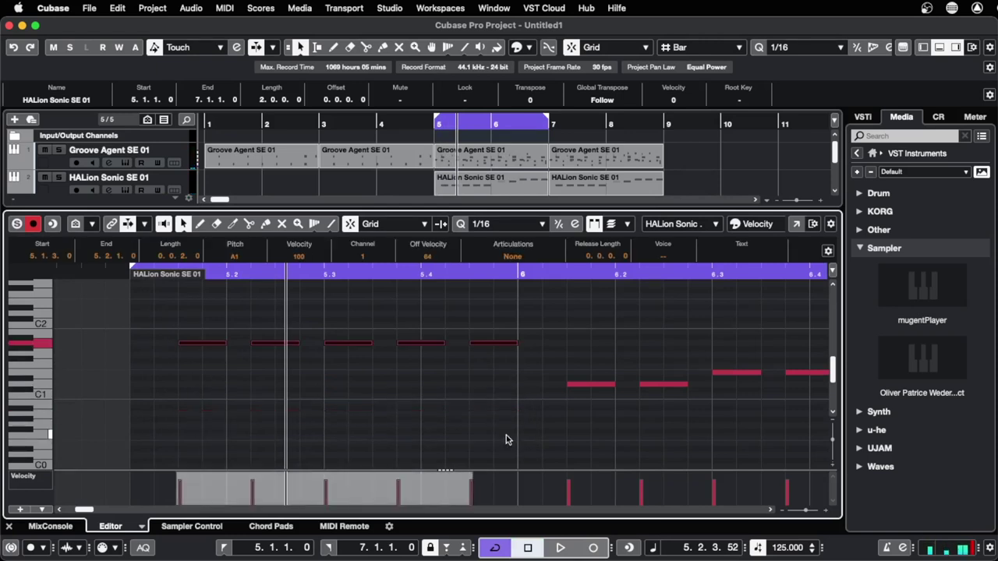
key("space")
scroll(500, 395, "up", 2)
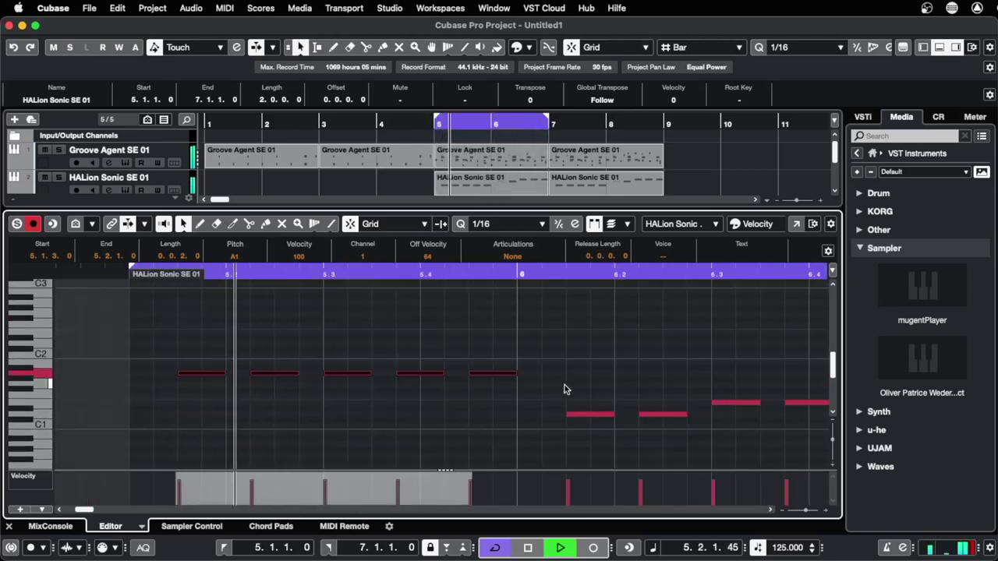
scroll(234, 394, "up", 3)
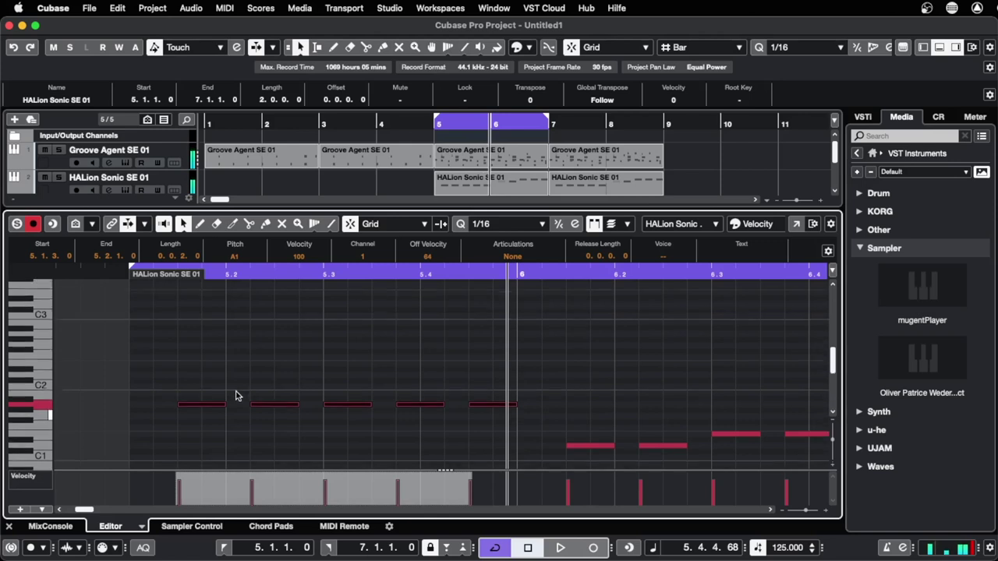
- Build three-note chords by duplicating all the notes twice, with the first copies starting on C2 and E2, and play the loop
left_click(304, 359)
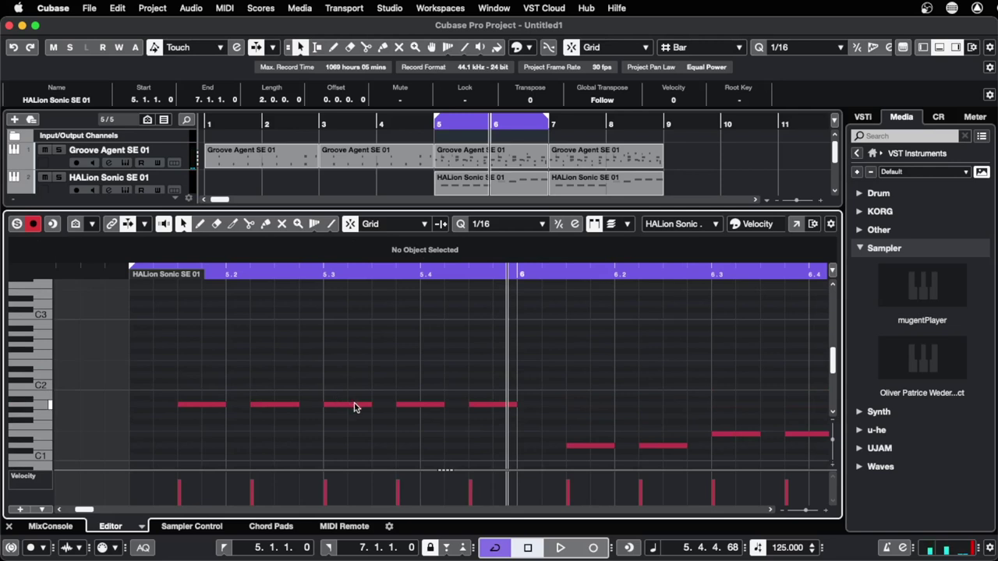
key("super+a")
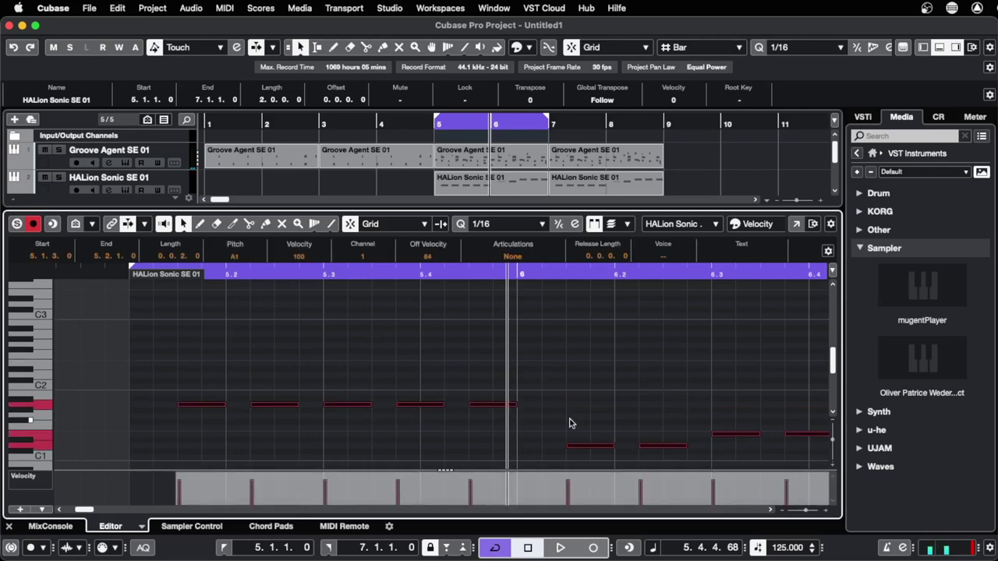
left_click(412, 332)
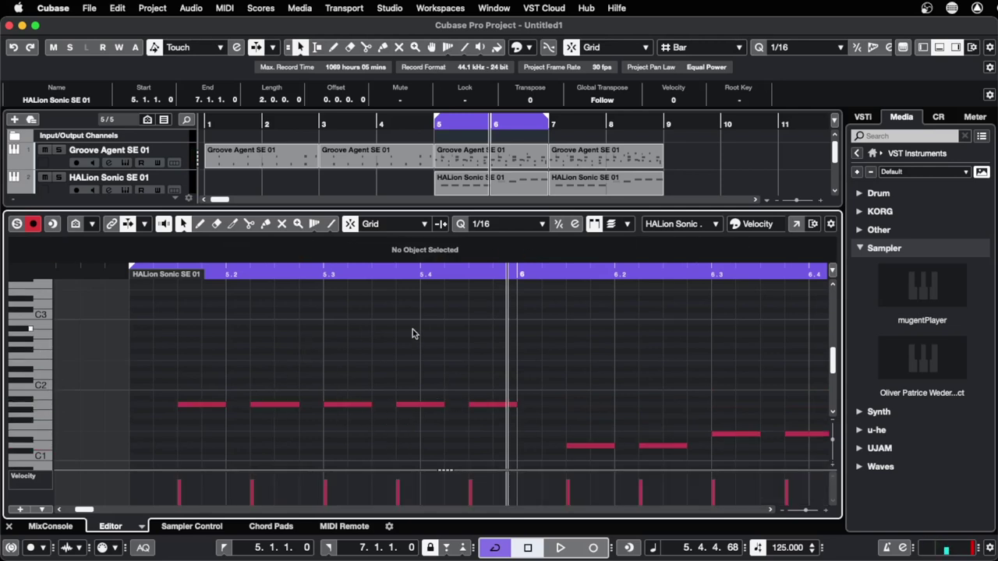
left_click(807, 513)
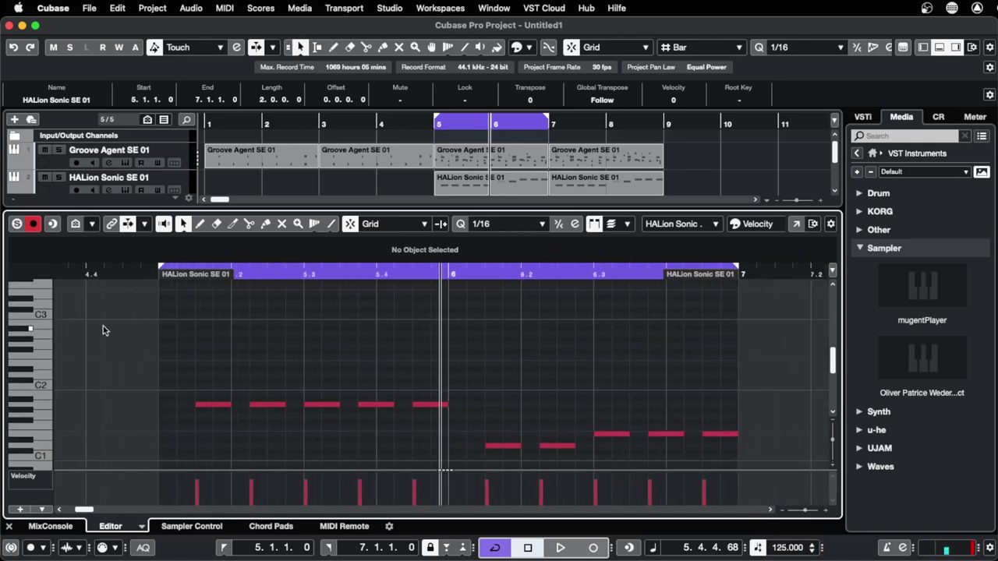
left_click_drag(119, 315, 699, 468)
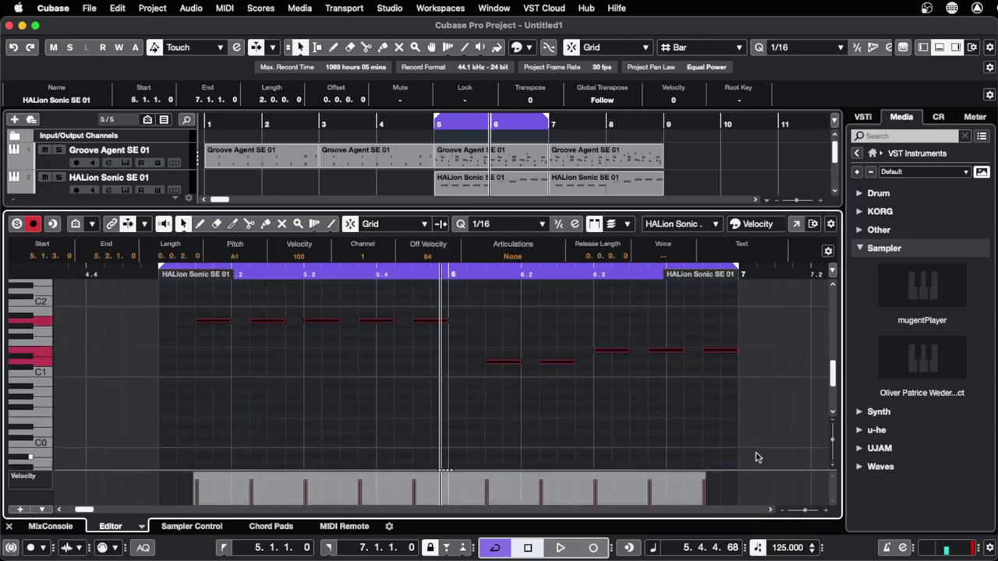
scroll(484, 411, "up", 4)
scroll(481, 415, "down", 5)
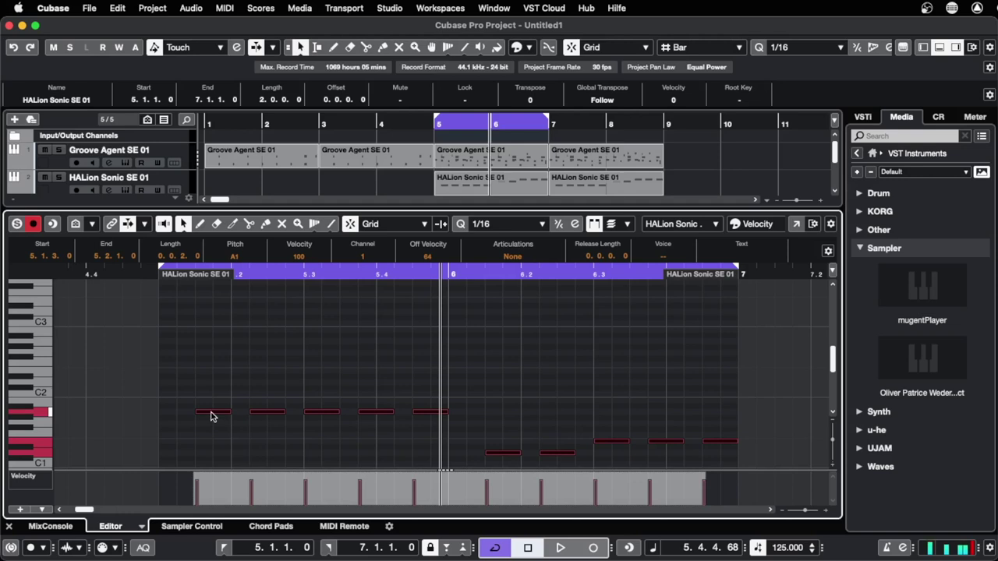
left_click_drag(210, 417, 218, 395)
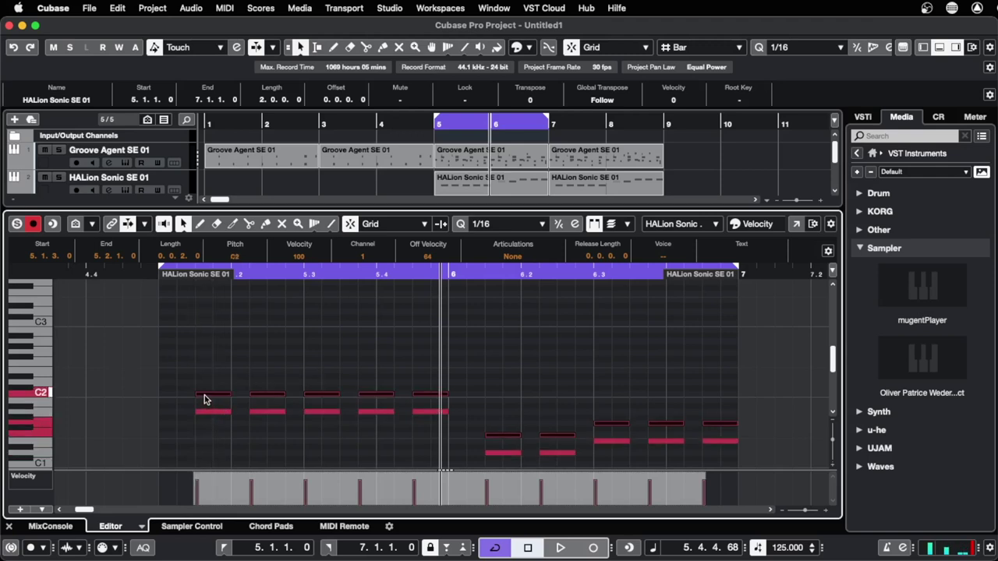
left_click_drag(205, 396, 210, 377)
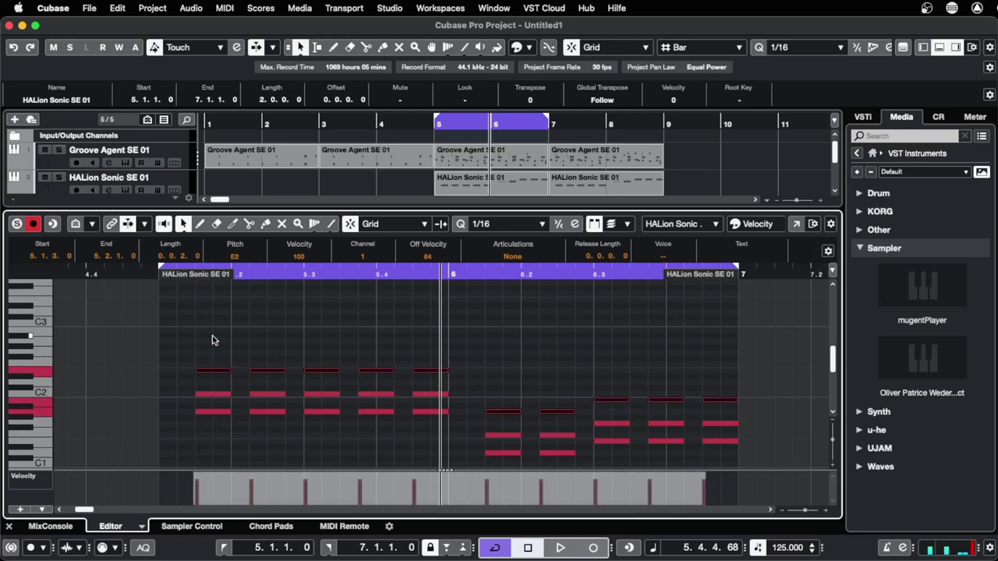
scroll(258, 397, "down", 2)
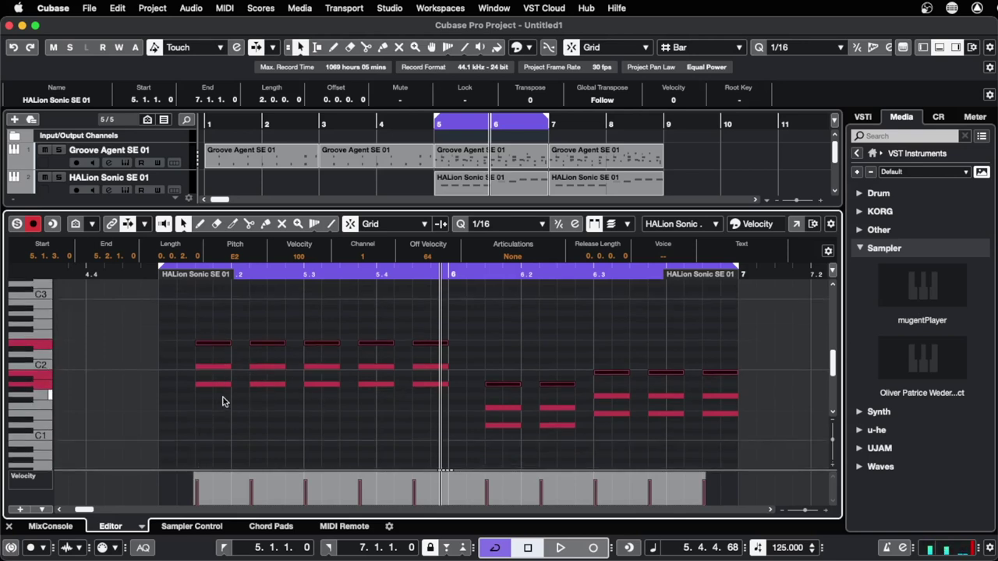
key("space")
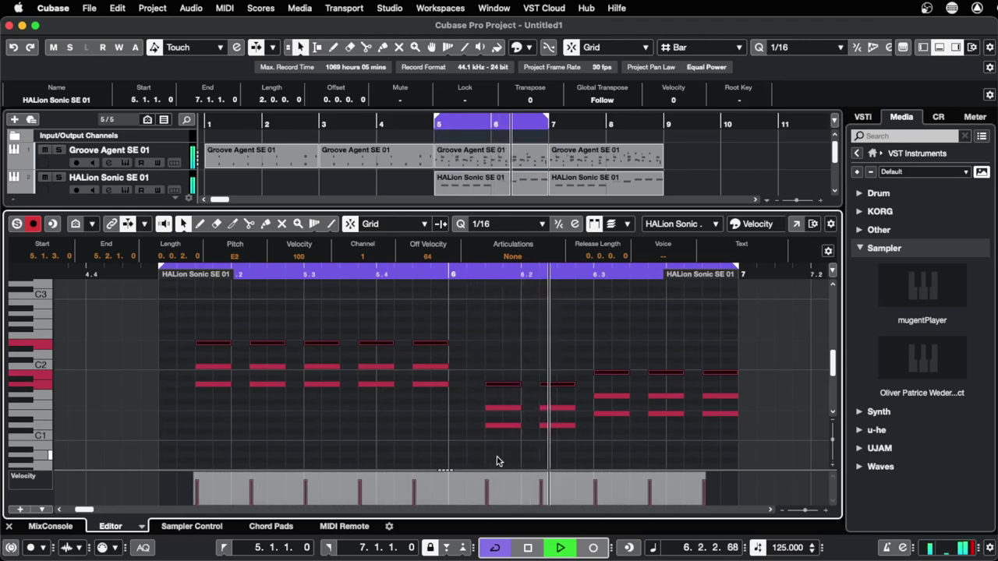
key("space")
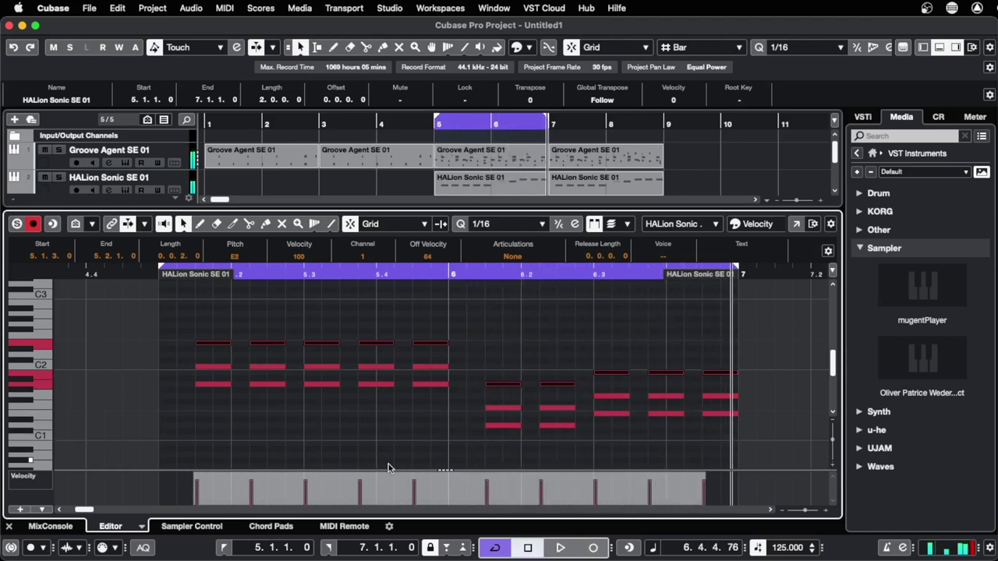
- Transpose all the chords in bar 6 up one octave, putting the lowest note of the first chord on D2
scroll(436, 449, "down", 2)
left_click_drag(496, 441, 731, 339)
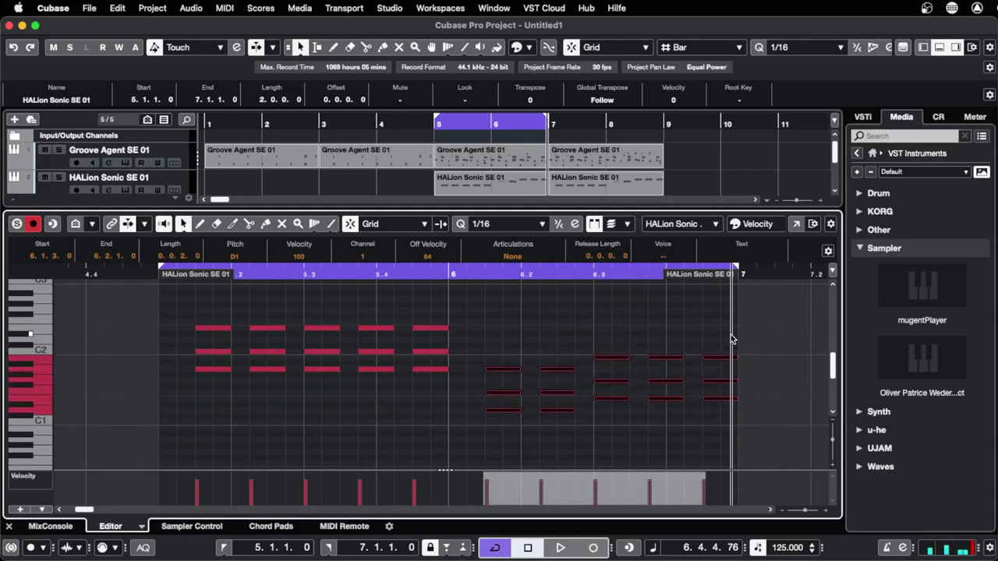
key("Up")
key("Down")
key("shift+Up")
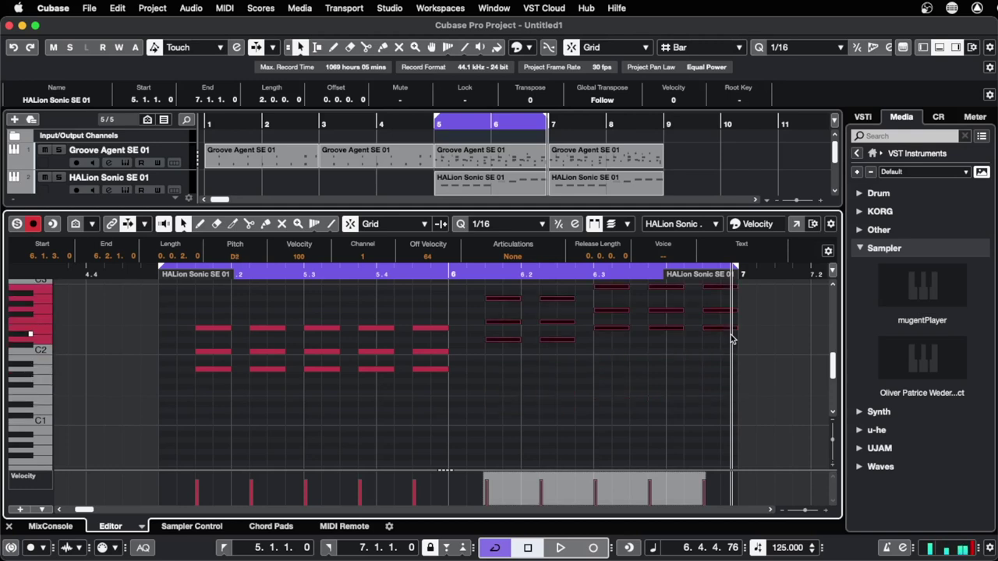
- Play the loop over bars 5 and 6 to check the transposed chords
key("space")
scroll(543, 424, "up", 5)
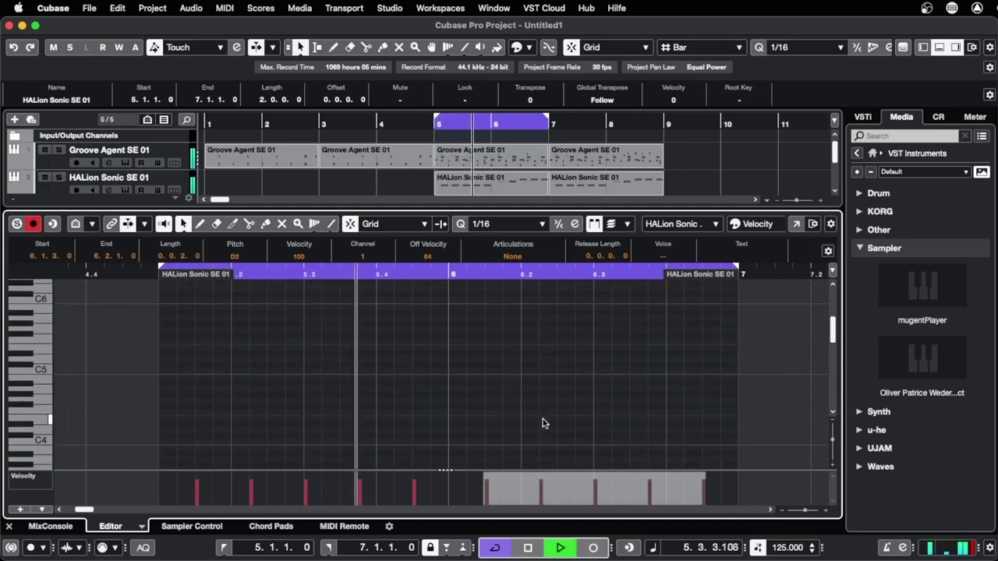
scroll(543, 423, "down", 5)
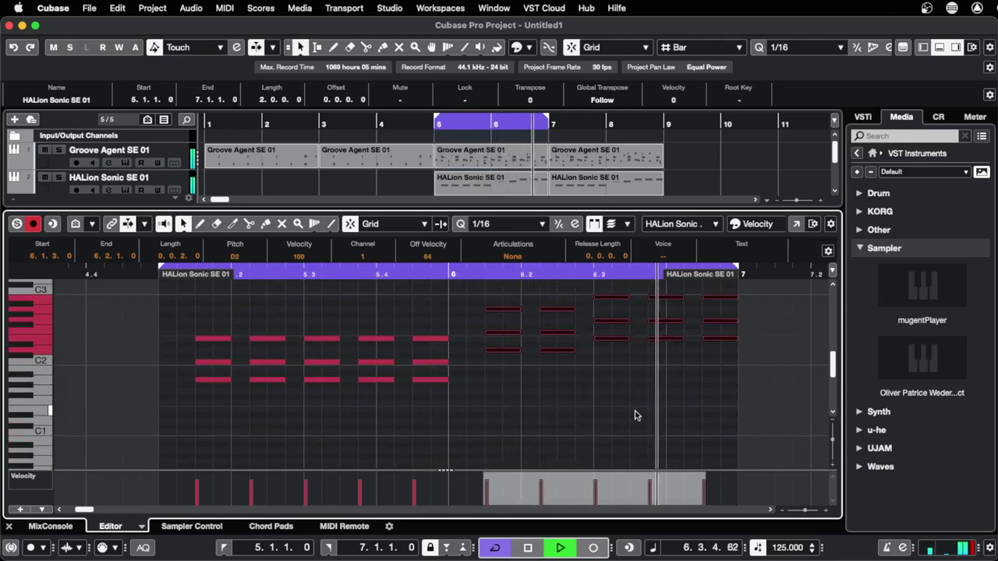
key("space")
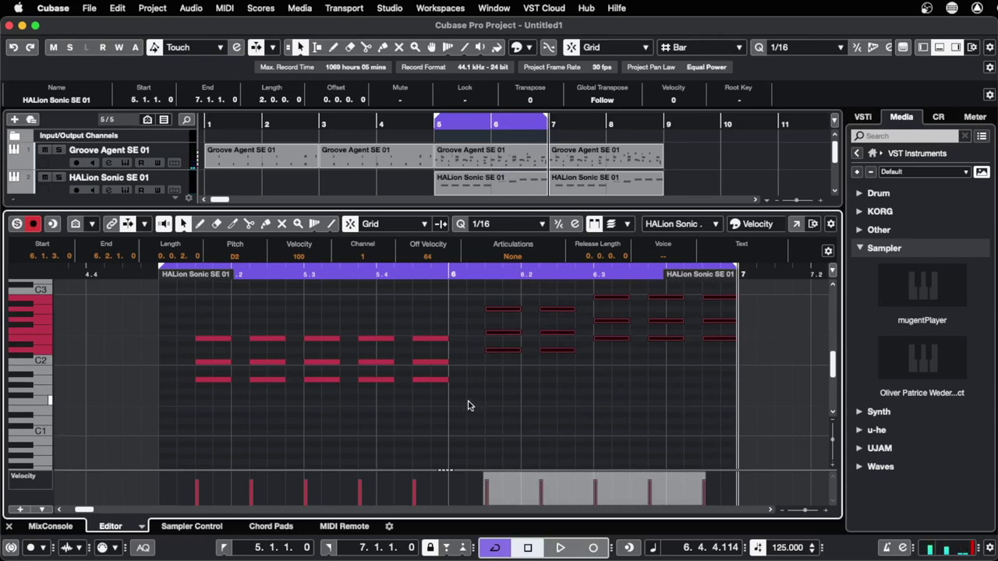
- Try the two lower notes of every bar 5 chord one octave higher, play the loop, and transpose them back down
left_click_drag(468, 400, 195, 352)
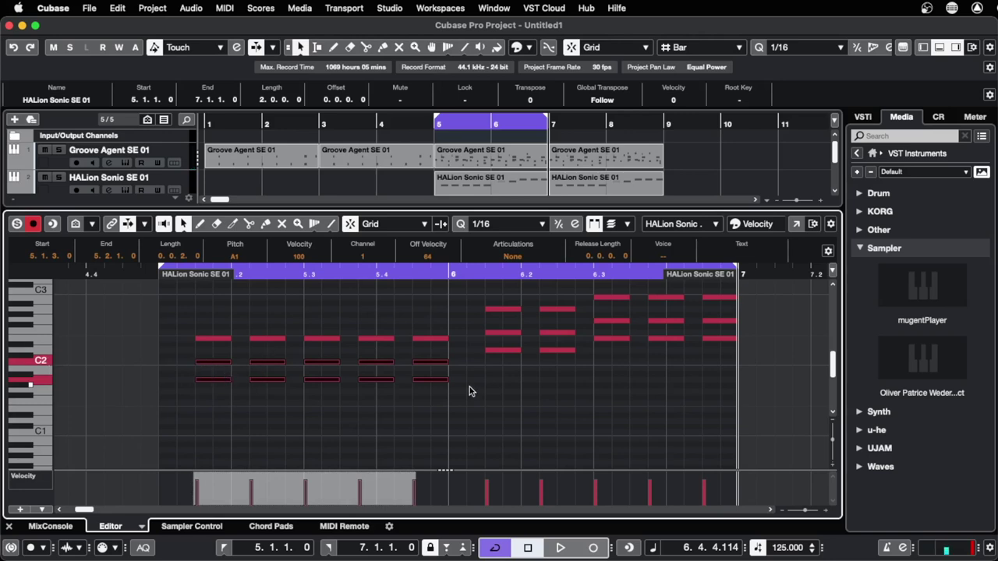
key("shift+Up")
scroll(469, 391, "up", 3)
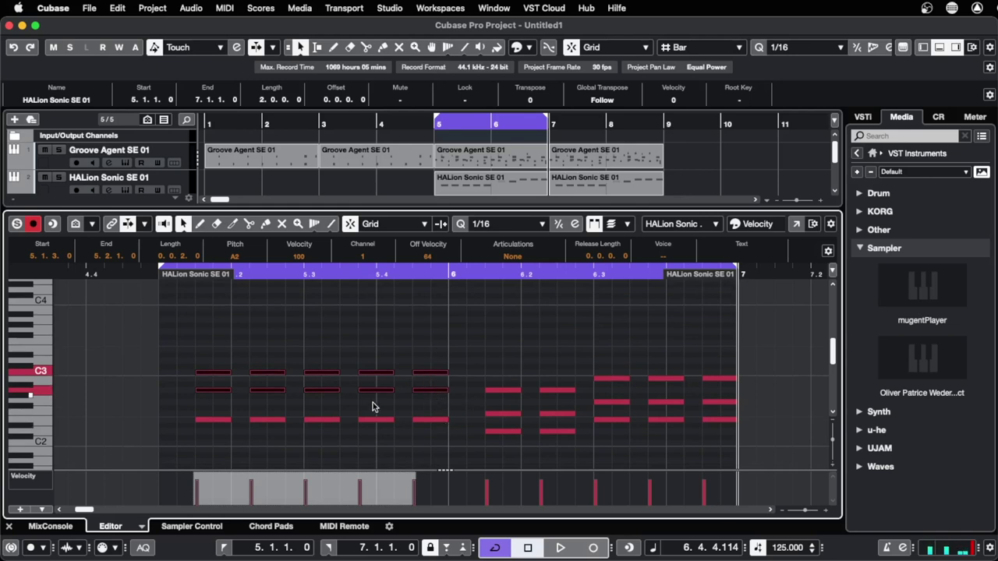
key("space")
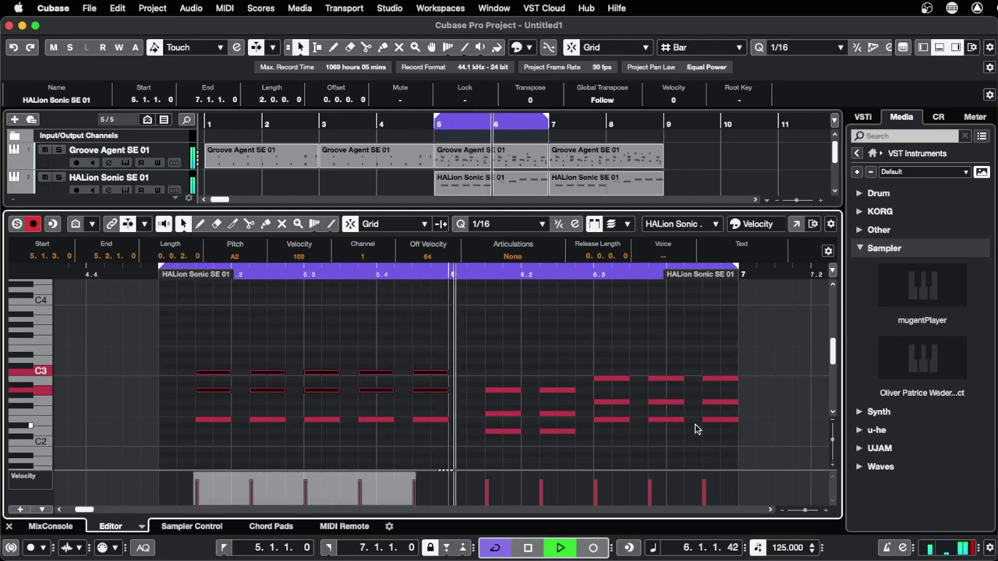
scroll(694, 417, "down", 3)
key("space")
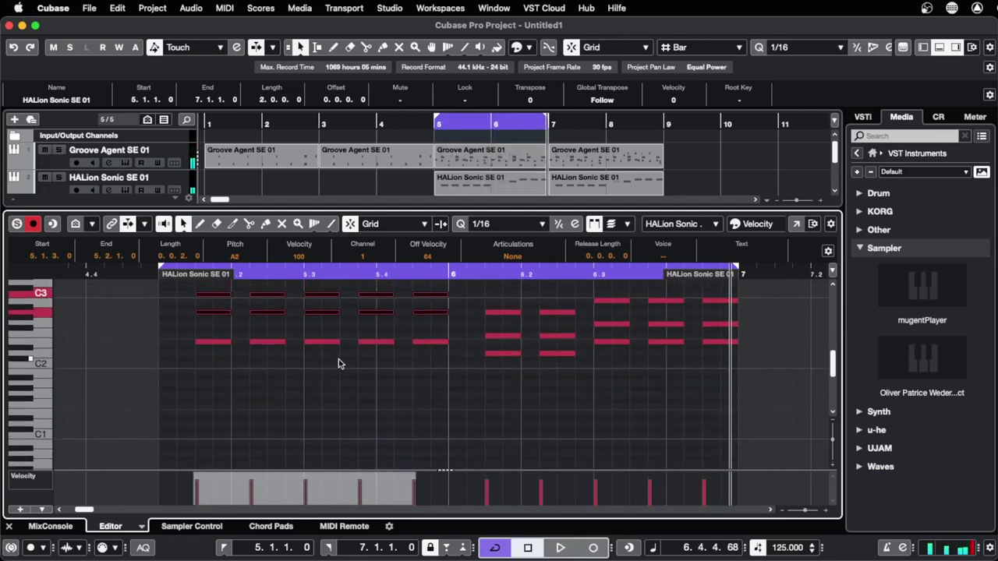
key("shift+Down")
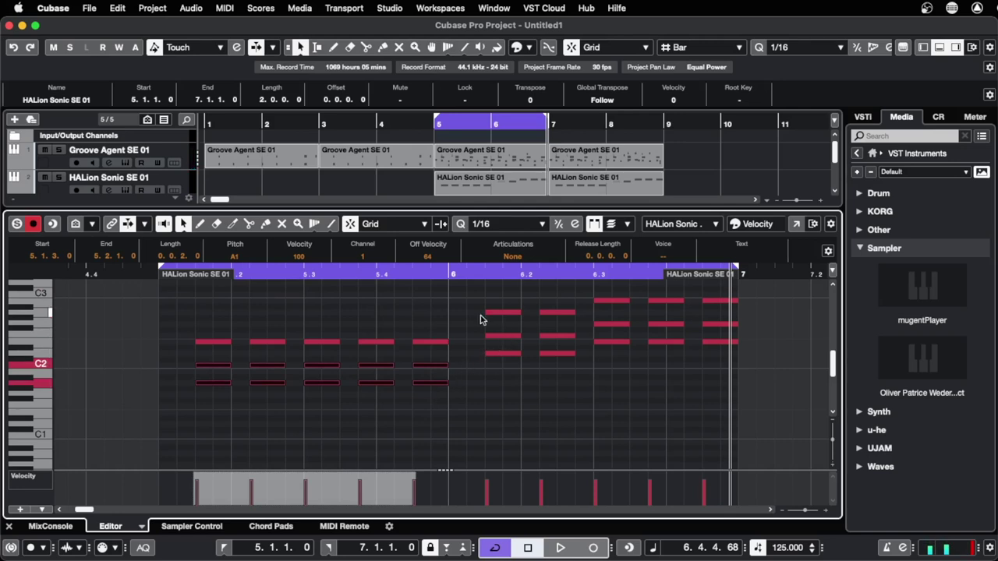
left_click(412, 409)
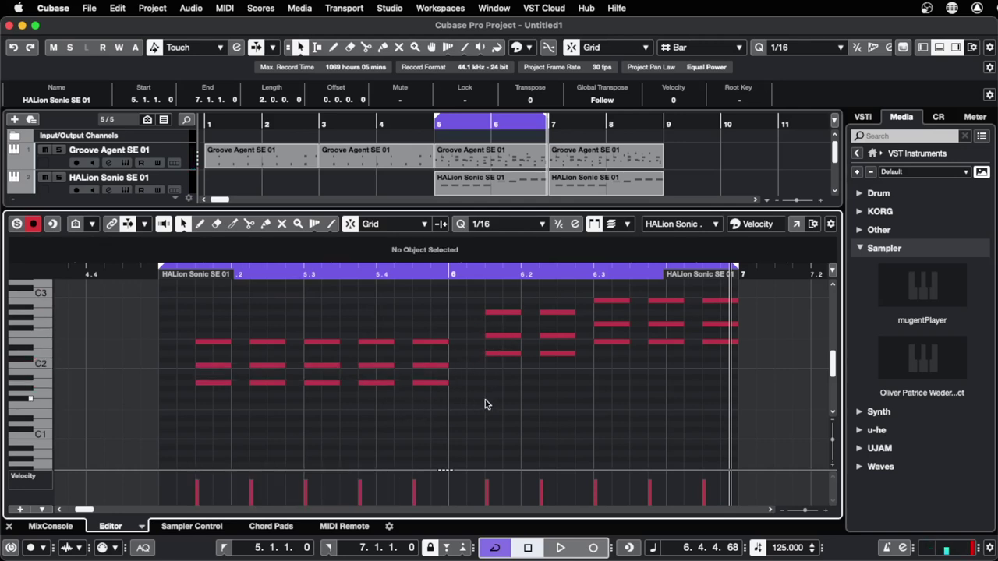
- Try only the lowest note of every bar 5 chord one octave higher on A2, and move it back to A1
left_click_drag(484, 399, 195, 385)
left_click_drag(195, 382, 180, 387)
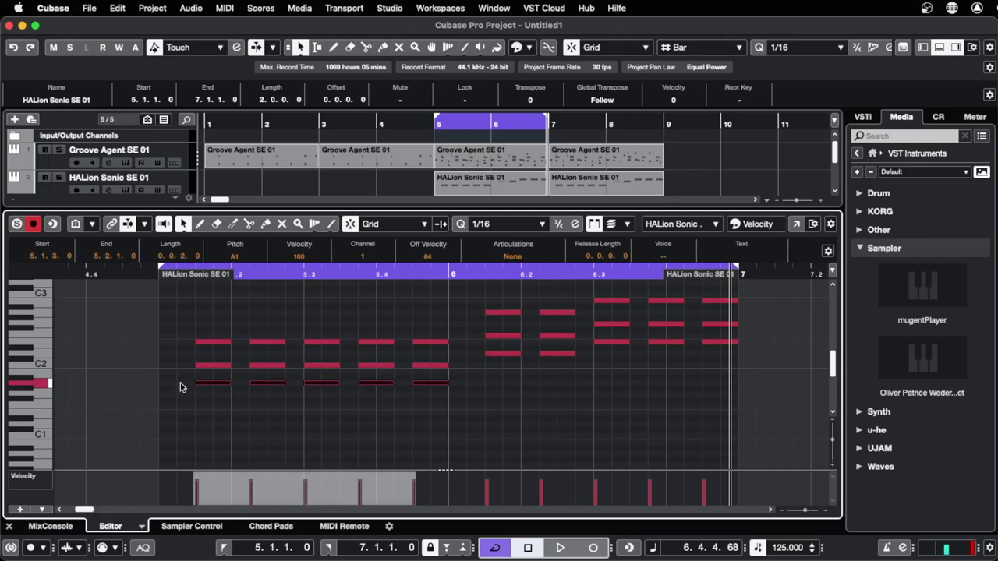
key("shift+Up")
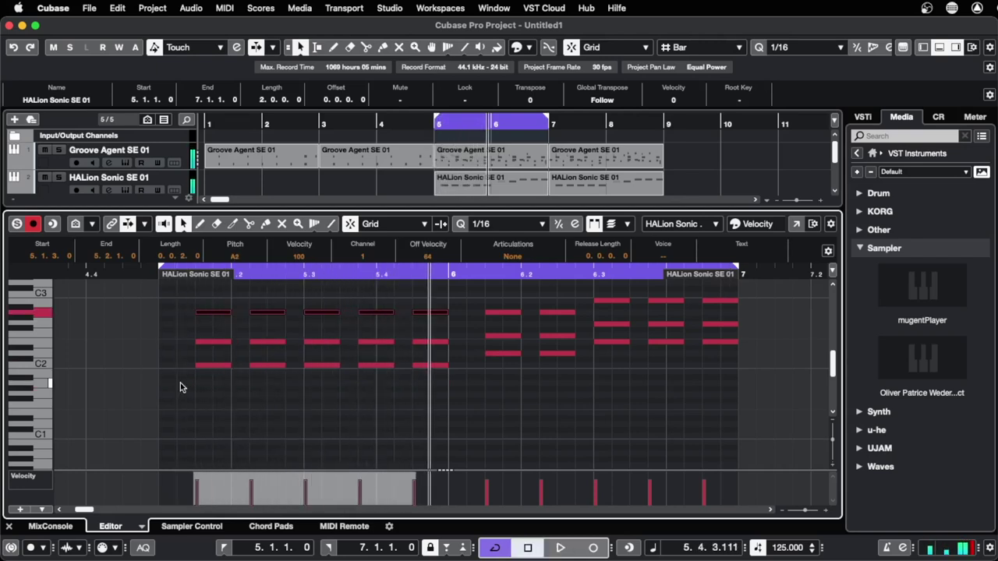
key("shift+Down")
- Transpose the two lower notes of every bar 5 chord up one octave to A2 and C3, and play the loop
left_click_drag(183, 388, 430, 356)
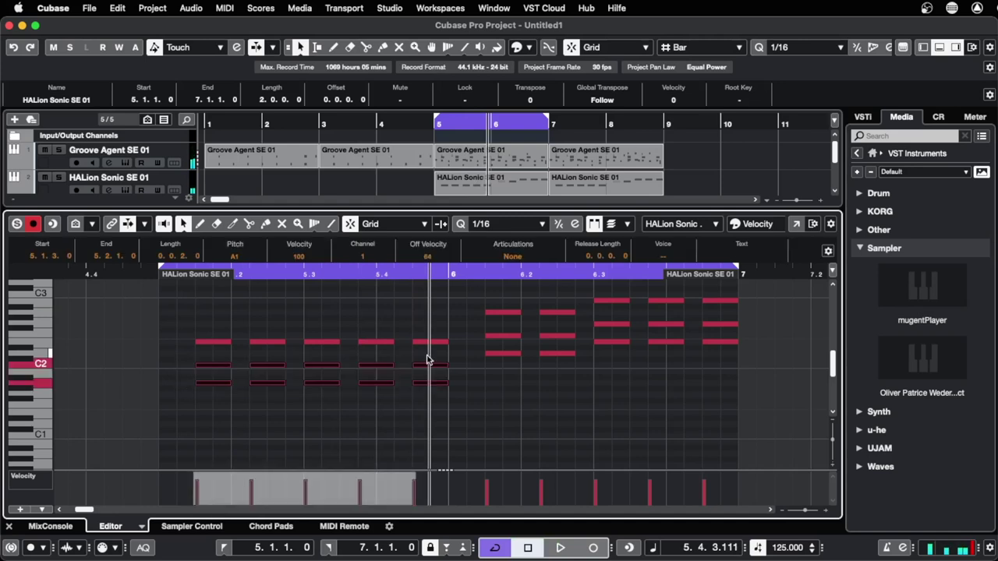
key("shift+Up")
key("space")
scroll(465, 382, "up", 2)
scroll(465, 382, "down", 2)
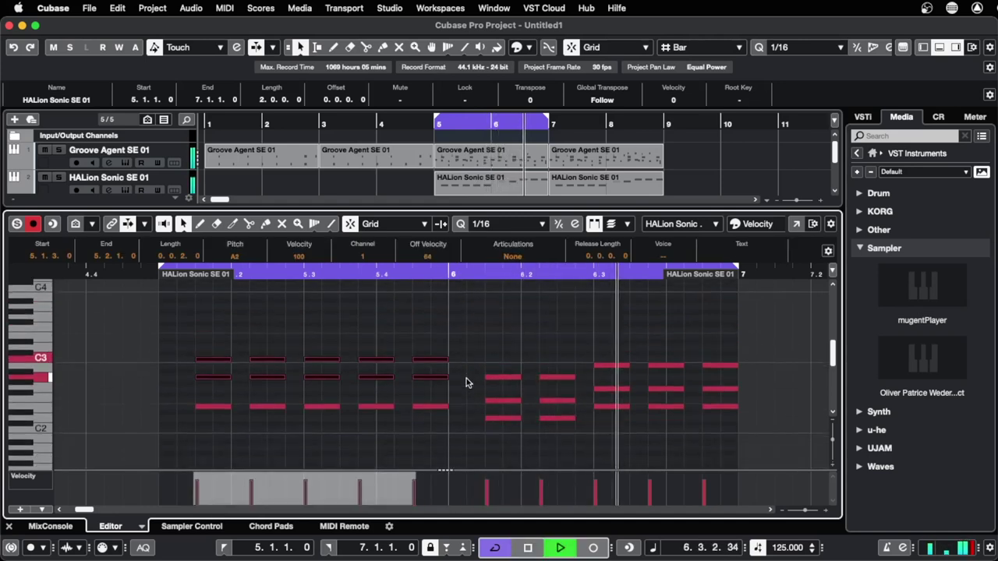
key("space")
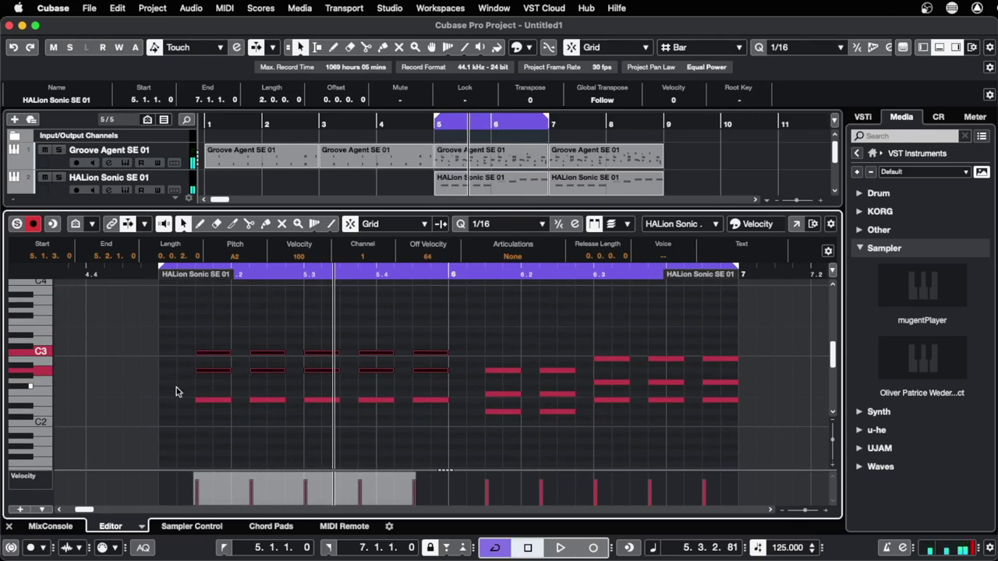
- Try the E2 notes in bar 5 and the low notes in bar 6 one octave higher, play the loop, and revert the transposition
left_click_drag(176, 388, 783, 444)
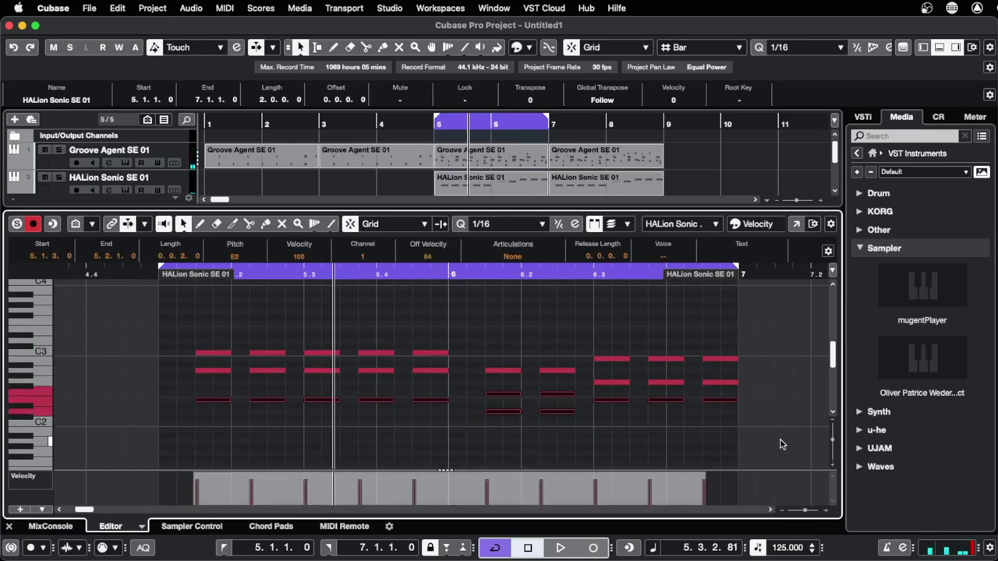
key("shift+Up")
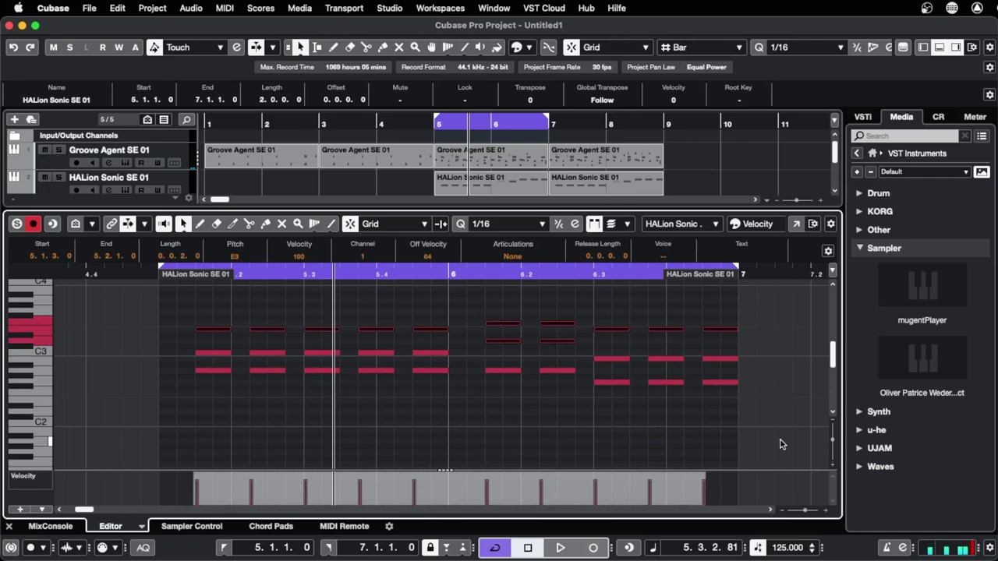
key("space")
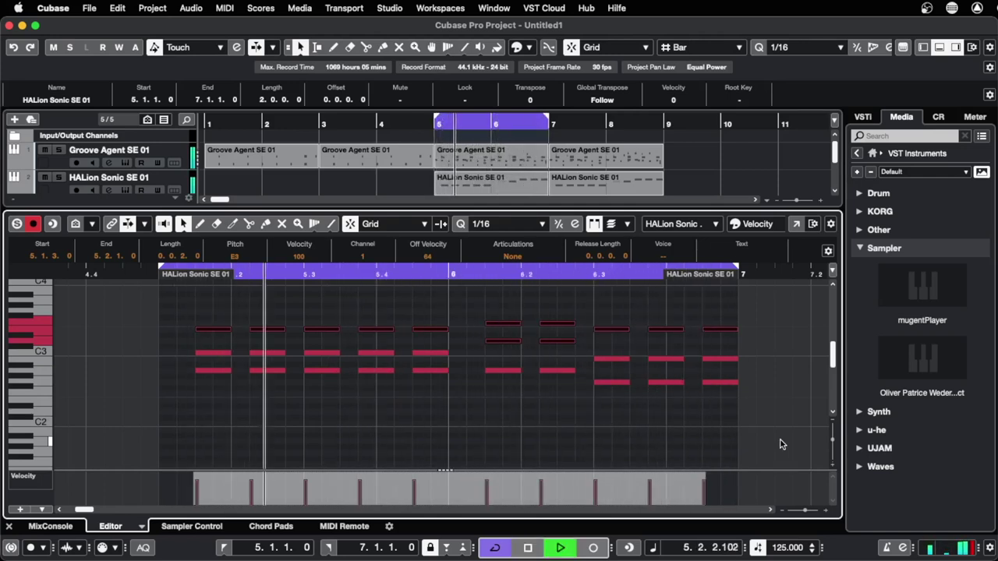
key("shift+Down")
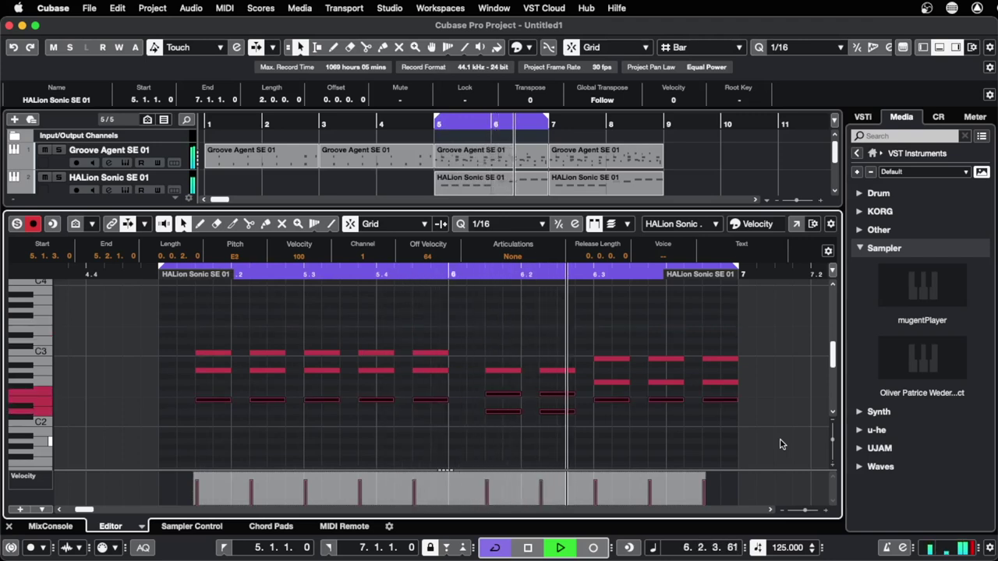
- Transpose the lowest note of every bar 6 chord up one octave, putting the first one on D3, and play the loop
left_click_drag(470, 434, 724, 402)
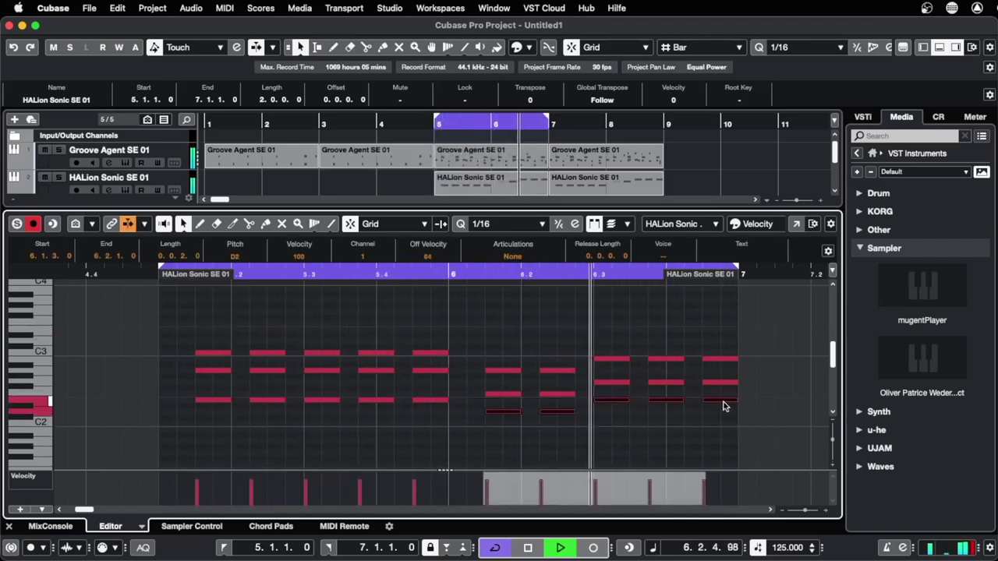
key("shift+Up")
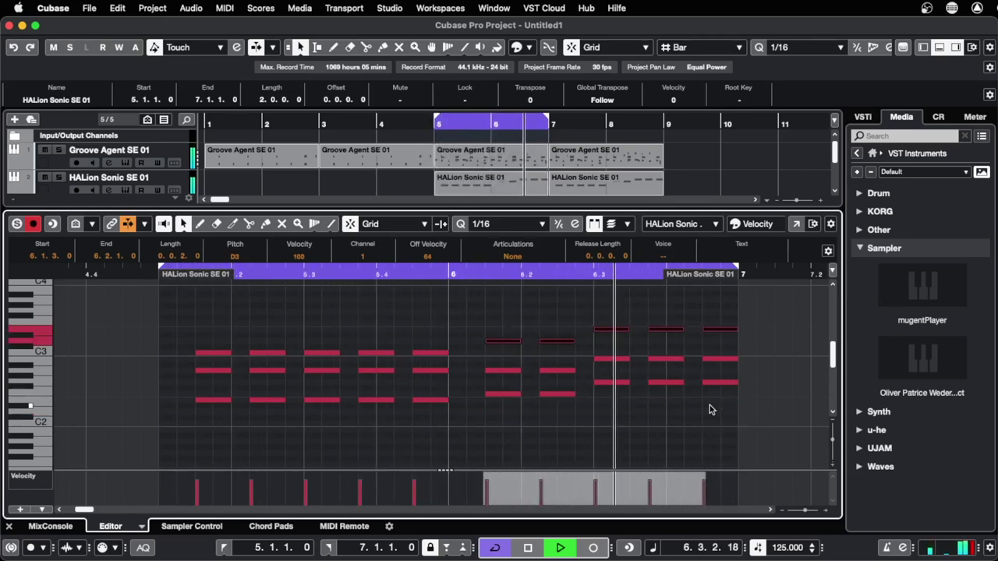
key("space")
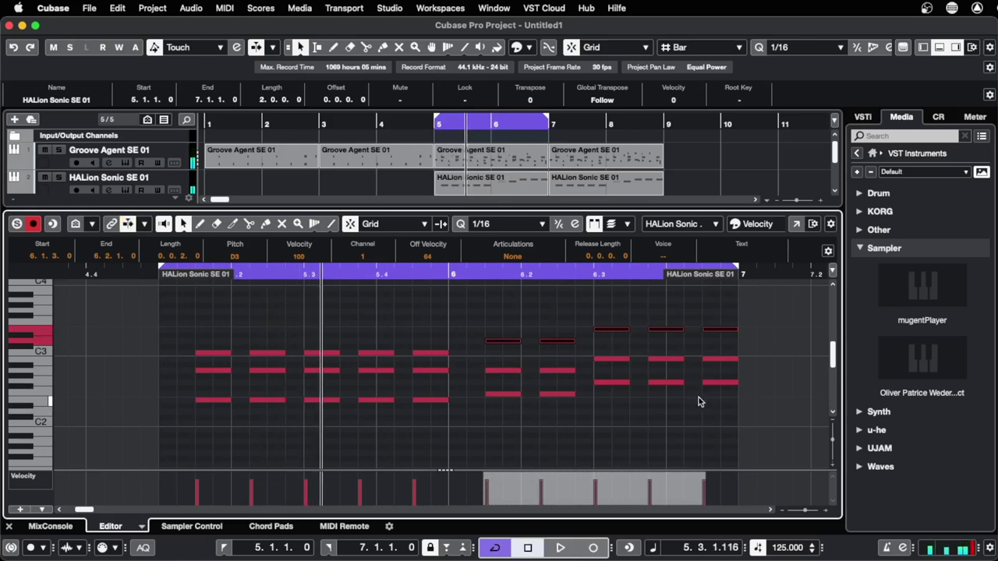
left_click(699, 420)
- Lengthen the chords starting at 5.3.1 and 6.3.1 to 0.0.3.0 so they reach the following chords, and play the loop
scroll(350, 465, "up", 1)
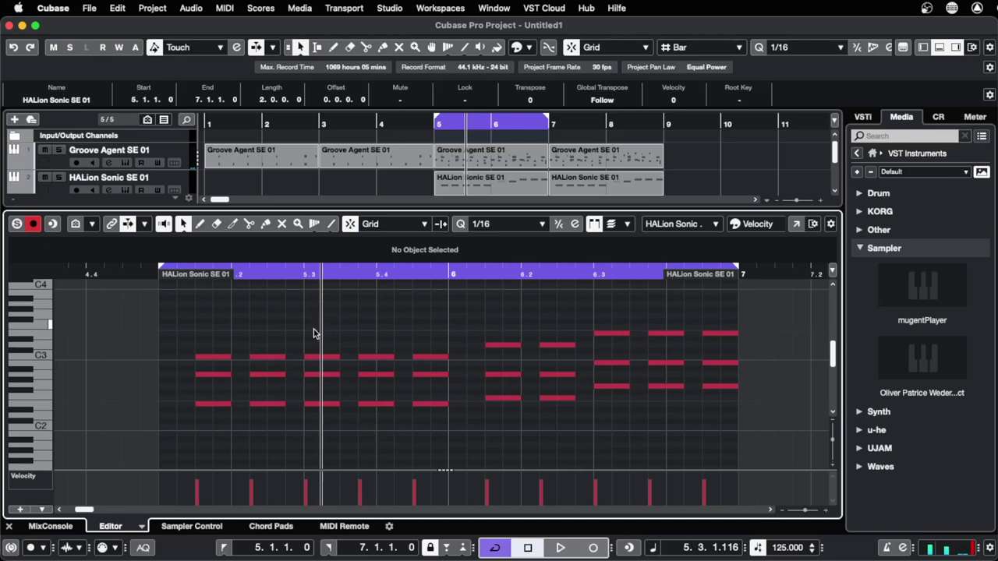
left_click_drag(322, 412, 347, 407)
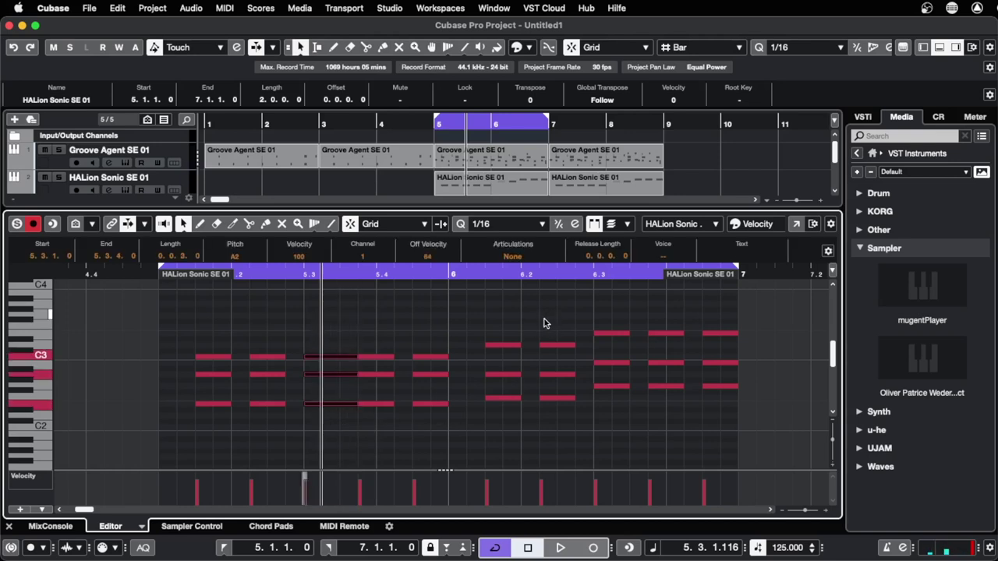
left_click(493, 336)
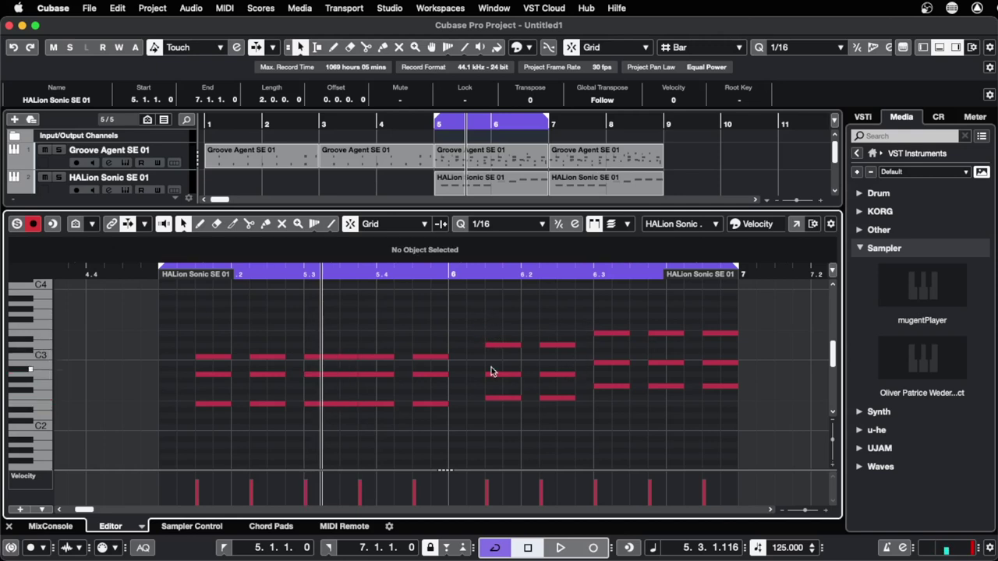
left_click_drag(608, 306, 639, 390)
key("space")
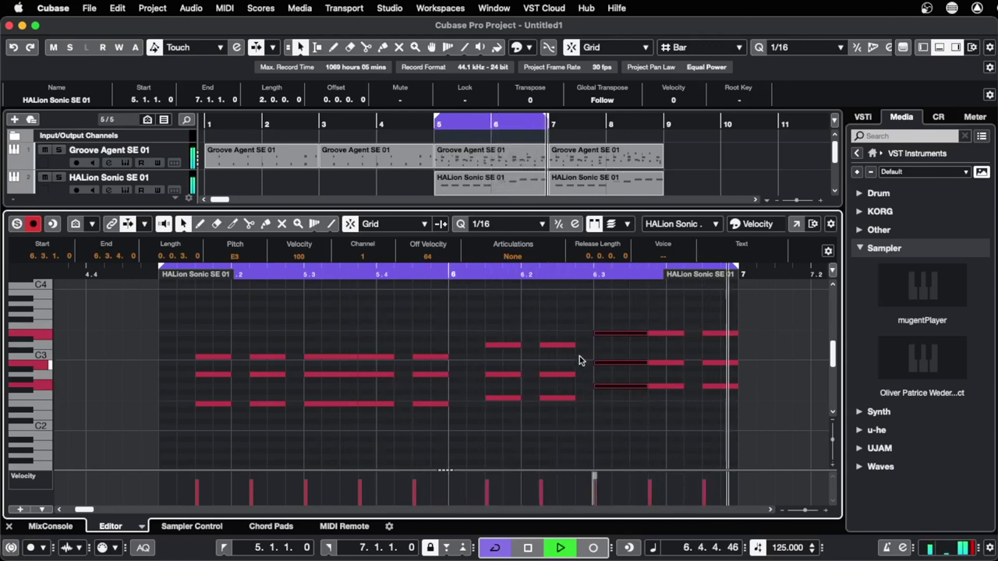
key("space")
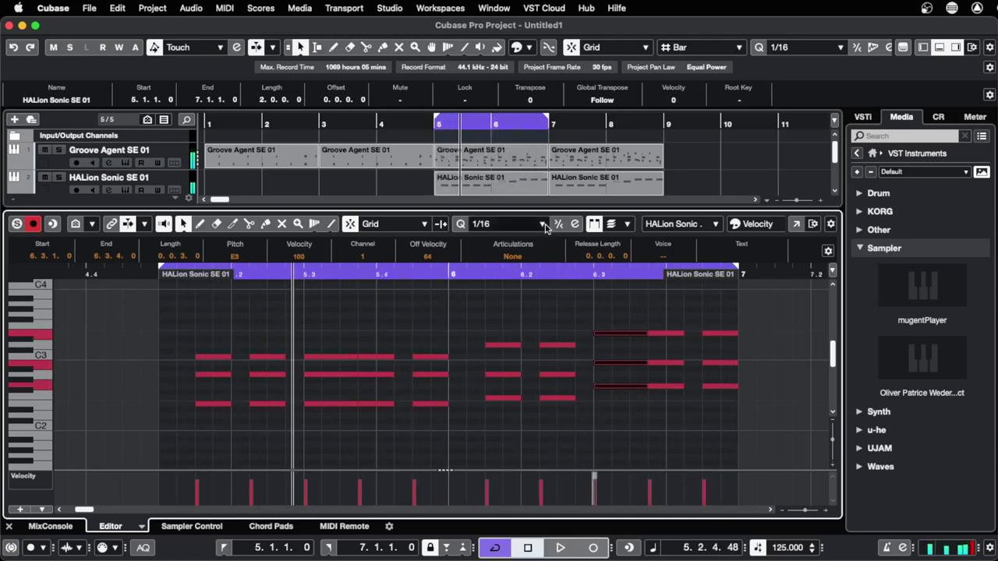
- Lengthen the bass notes at 5.3.1 and 6.3.1 in the HALion Sonic event to 0.0.3.0 and play the loop
left_click(501, 189)
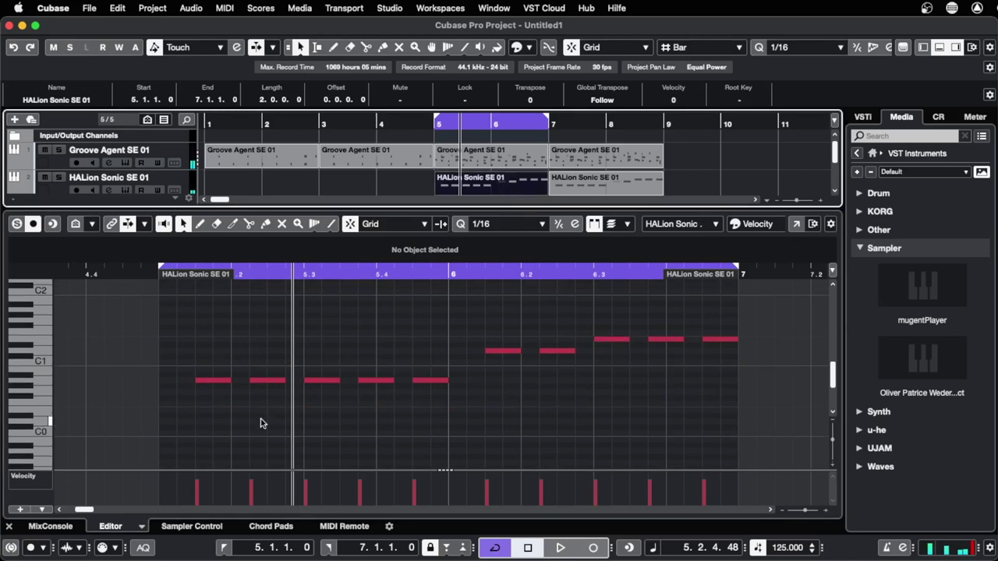
left_click(333, 381)
left_click_drag(339, 380, 357, 381)
left_click(628, 340)
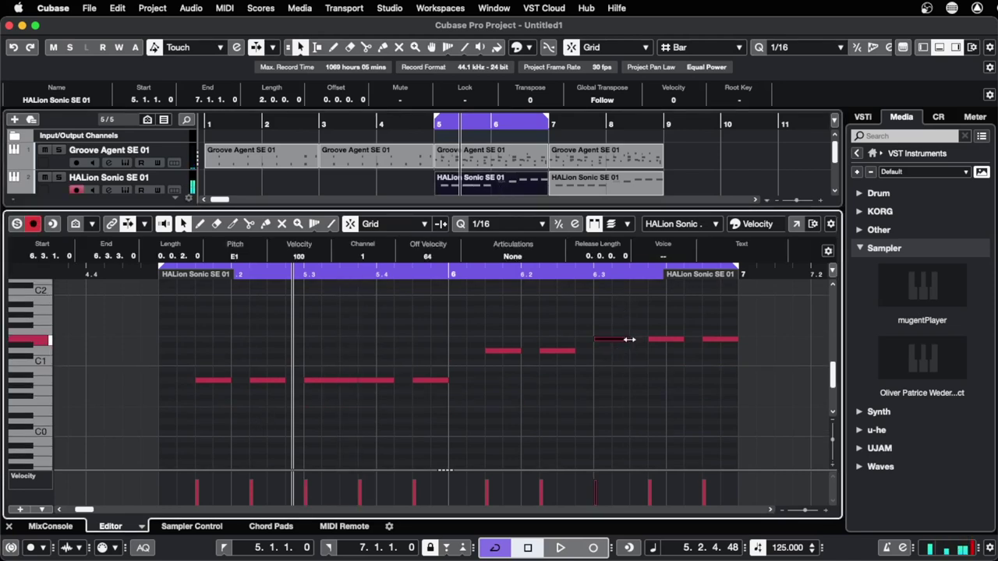
left_click_drag(629, 339, 647, 340)
key("space")
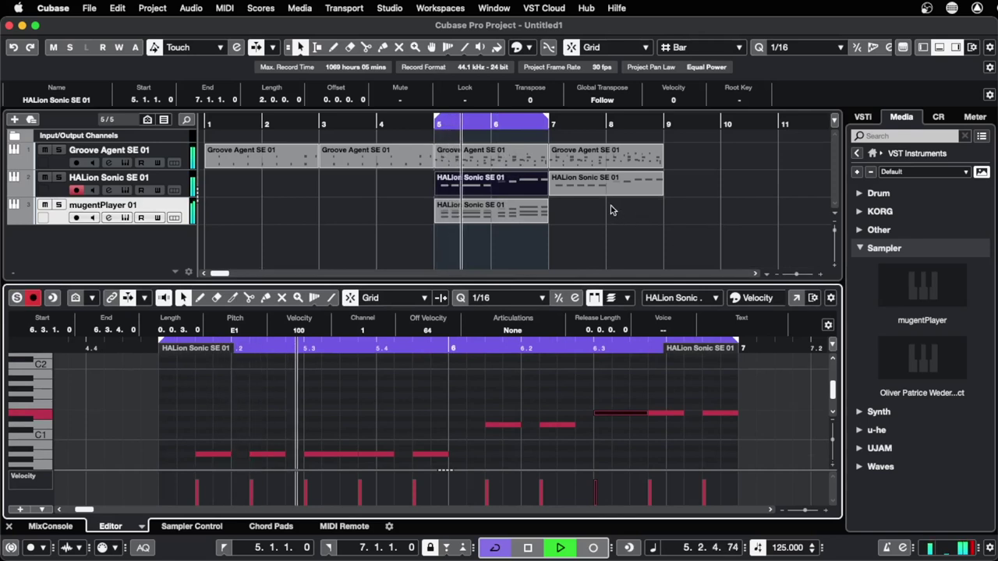
key("space")
- Delete the old HALion Sonic event at bar 7 and copy the bar 5 bass and chord events there
left_click(591, 191)
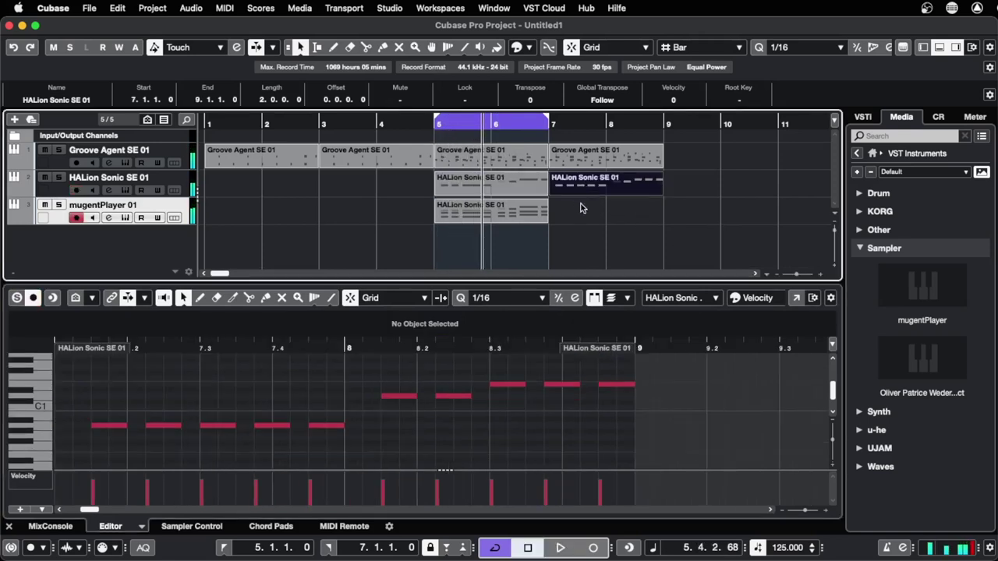
key("Delete")
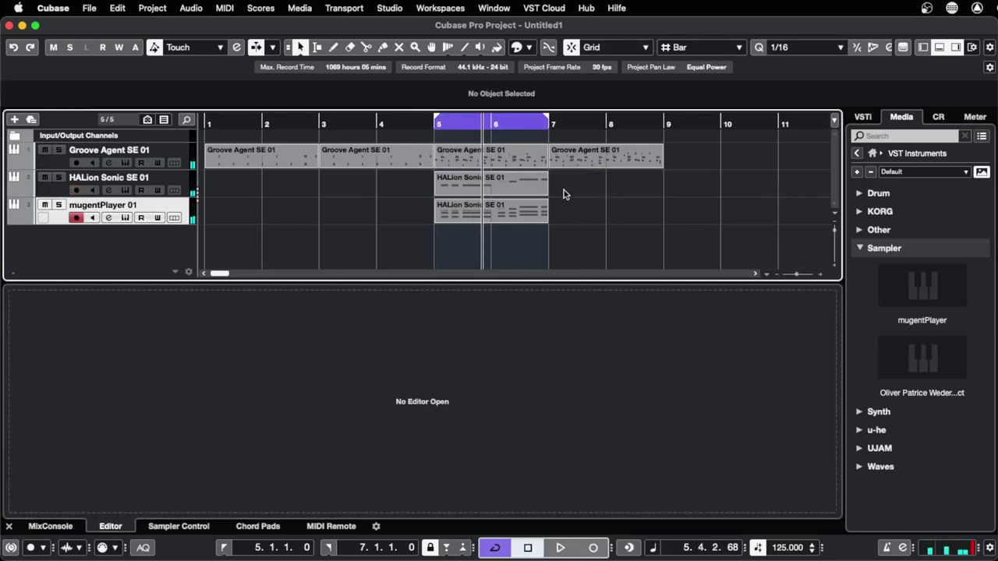
left_click_drag(592, 183, 652, 232)
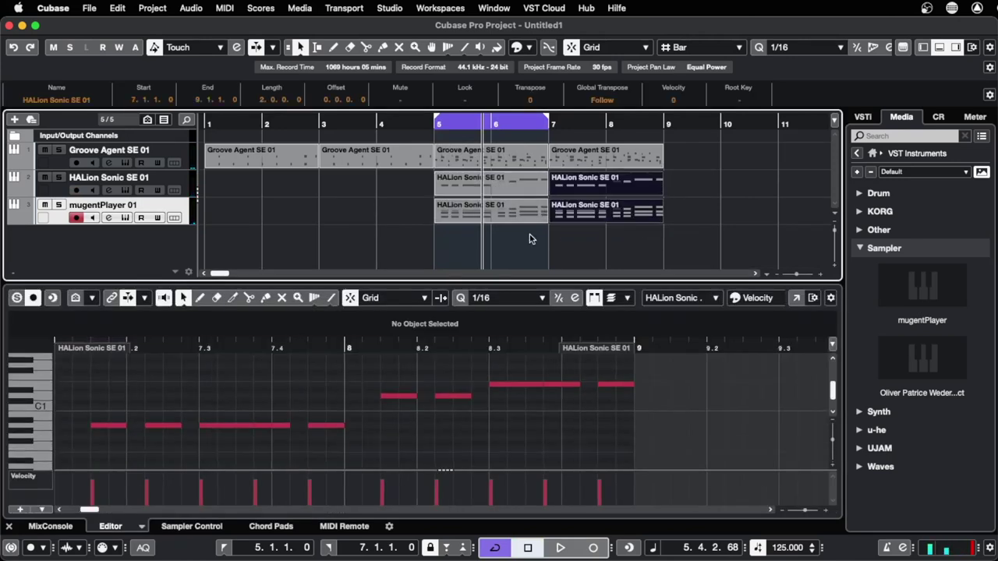
left_click(775, 171)
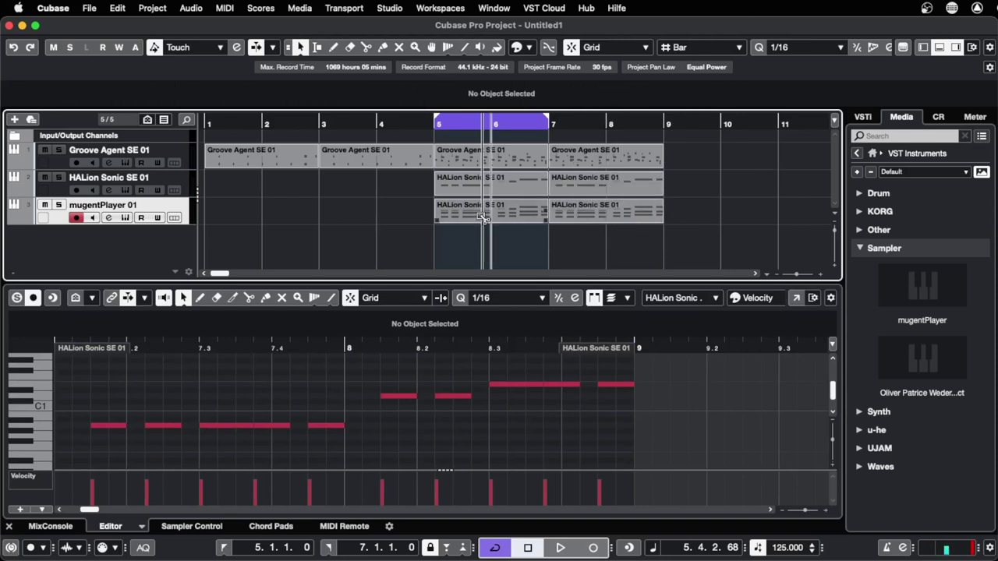
- Copy the mugentPlayer chord event to bars 1 and 3, and delete the one at bar 7
left_click_drag(483, 219, 649, 213)
left_click(641, 210)
key("Delete")
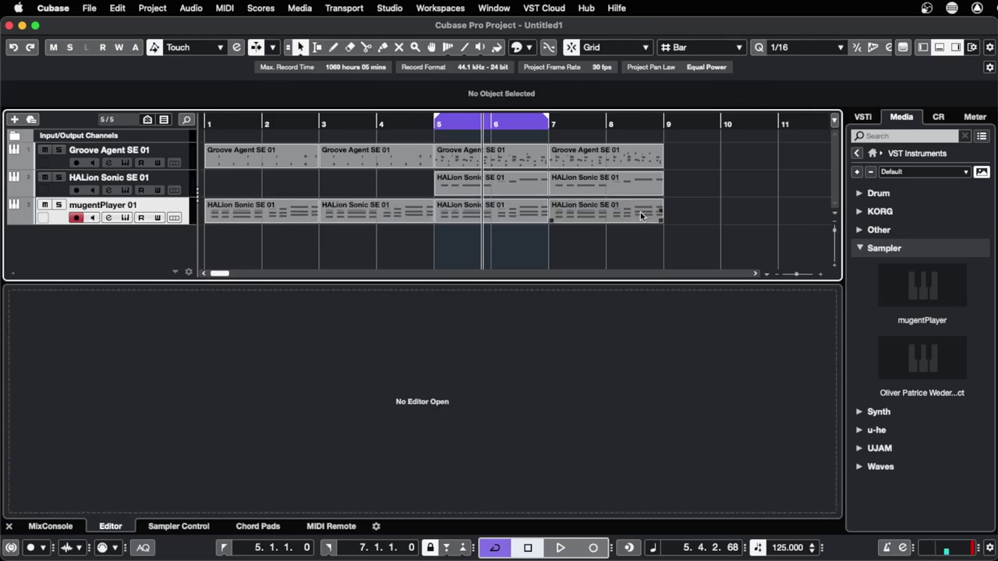
key("super+z")
key("Delete")
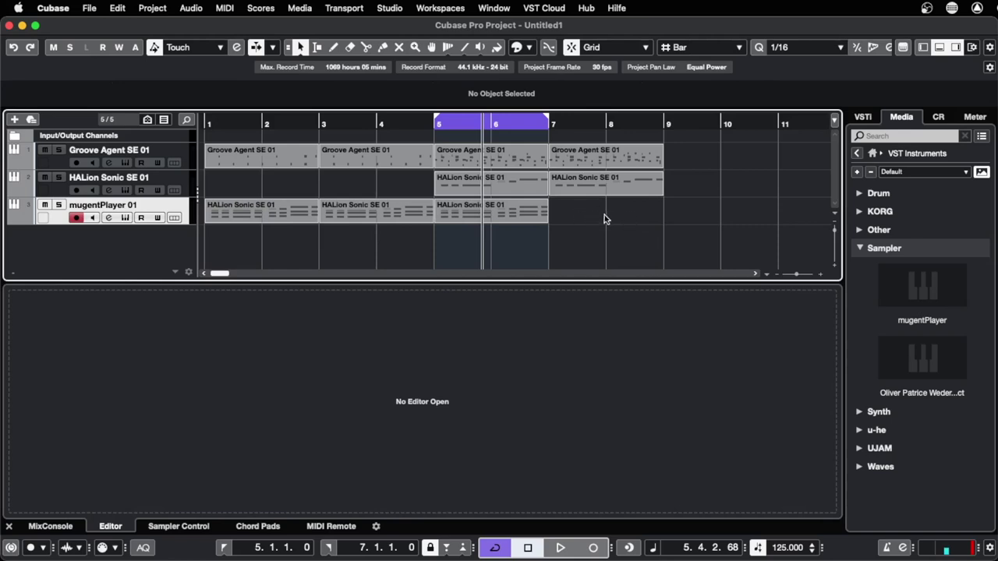
- Delete the mugentPlayer chord events at bars 3 and 5, repeat the bar 1 event through bar 8, and play the loop
key("Delete")
left_click(327, 220)
key("Delete")
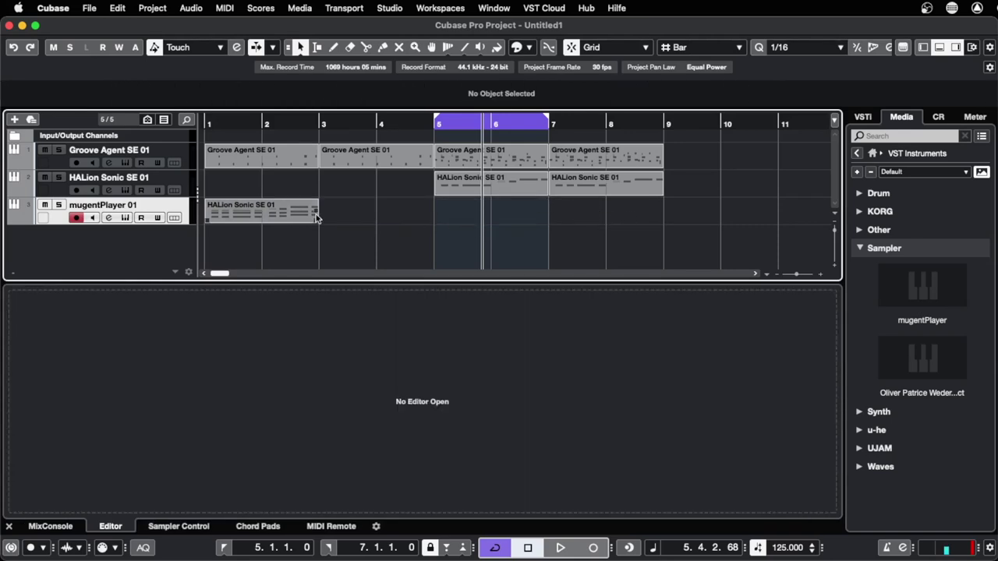
left_click(266, 210)
mouse_move(266, 210)
left_mouse_down()
mouse_move(555, 213)
mouse_move(266, 212)
left_mouse_up()
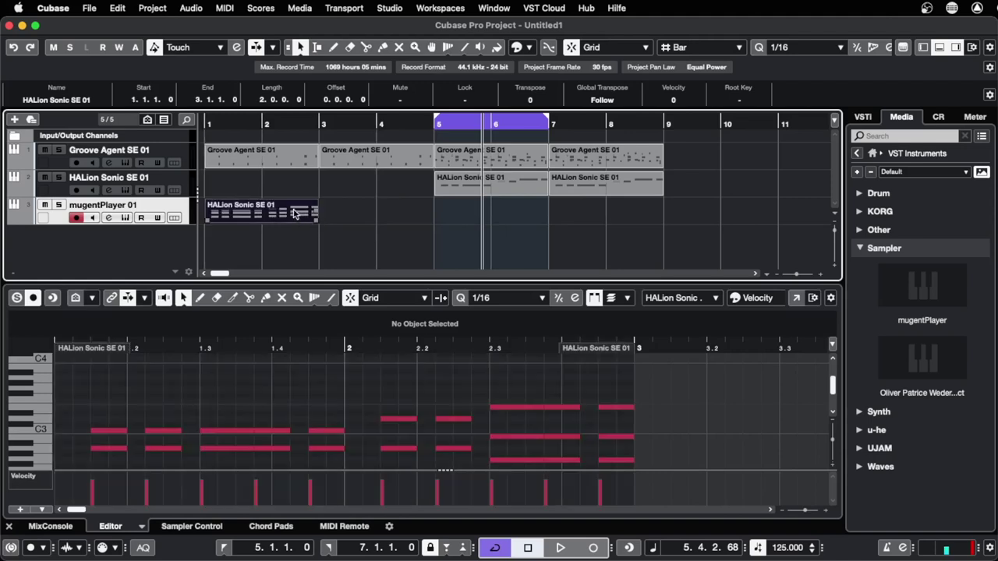
left_click_drag(315, 215, 663, 215)
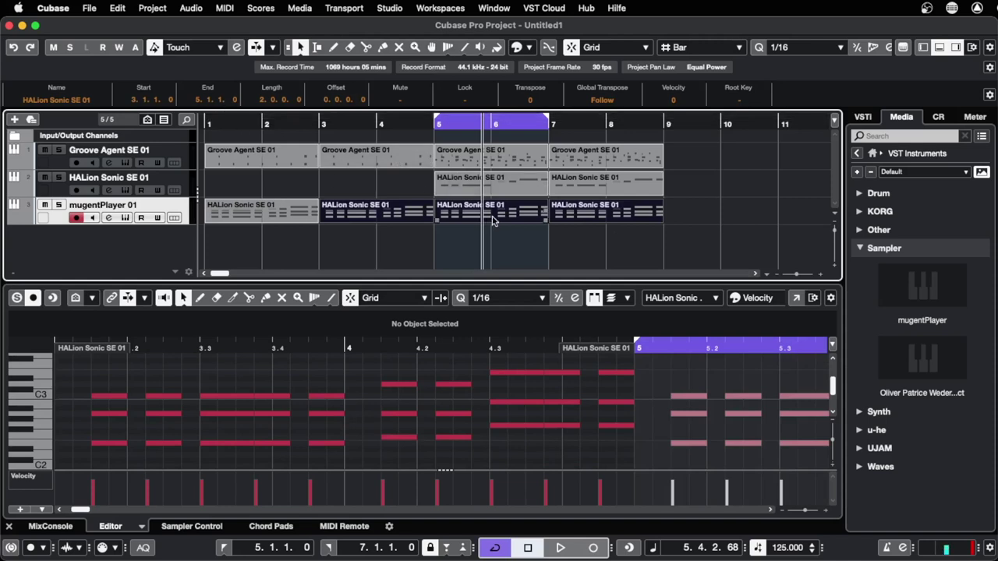
key("space")
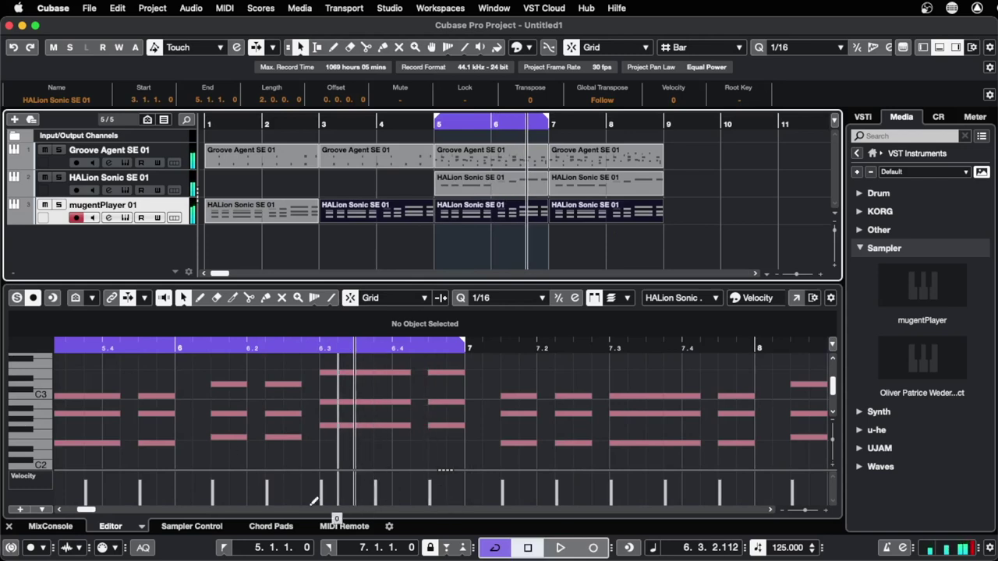
- Show the MixConsole and play the loop, soloing Groove Agent SE and HALion Sonic SE in turn before hearing all channels together
left_click(50, 527)
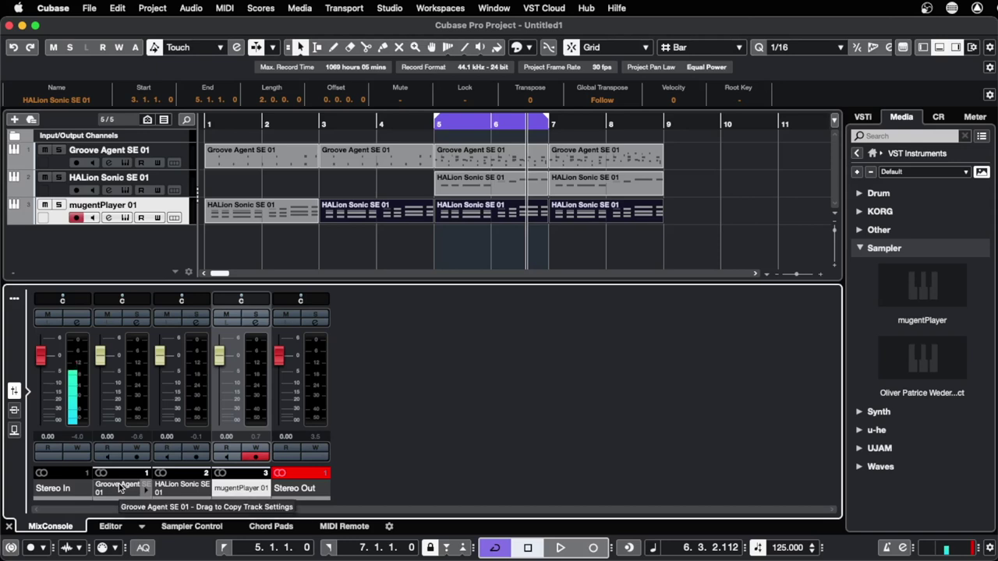
left_click(140, 318)
key("space")
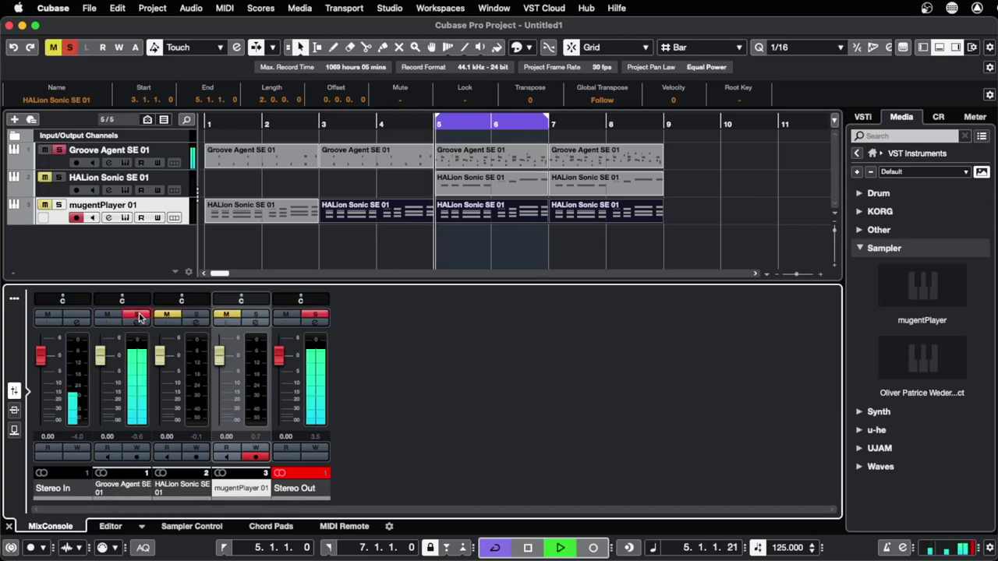
left_click(140, 319)
left_click(196, 317)
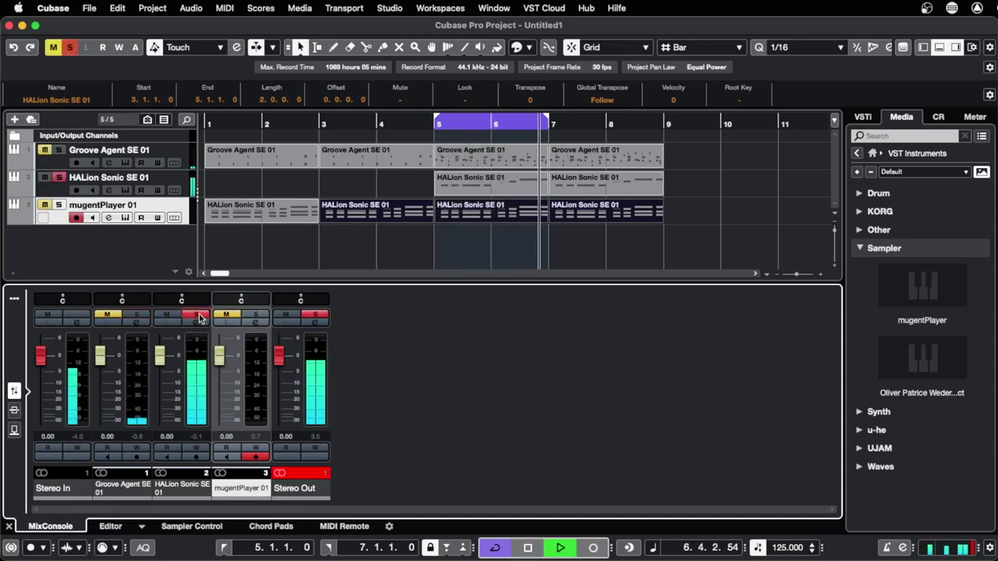
left_click(188, 319)
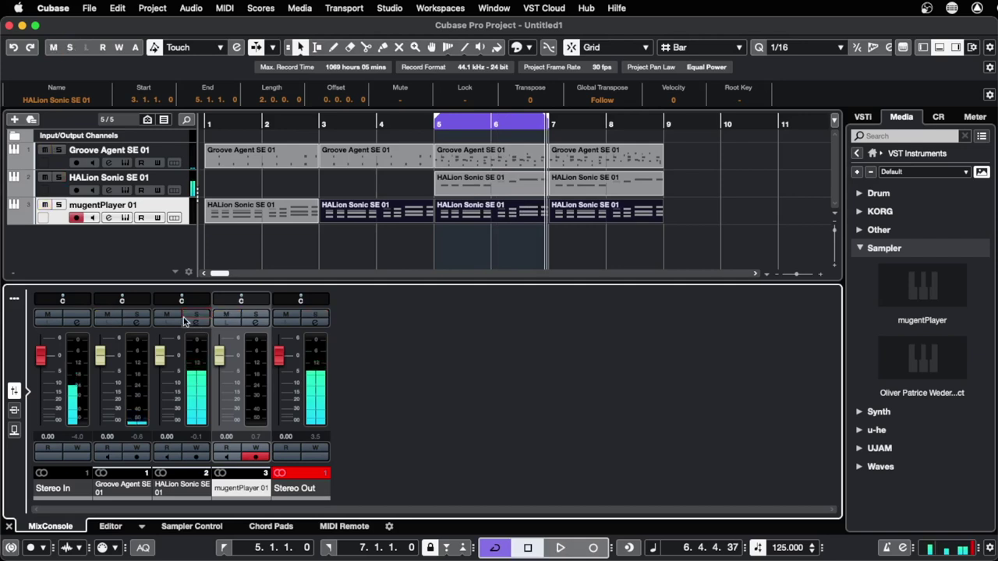
left_click(228, 317)
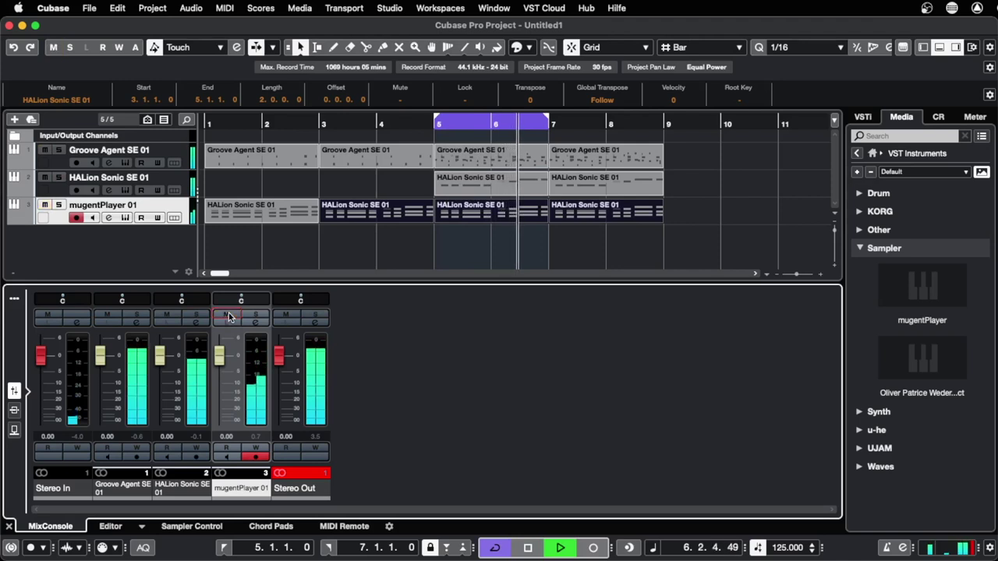
left_click(228, 316)
key("space")
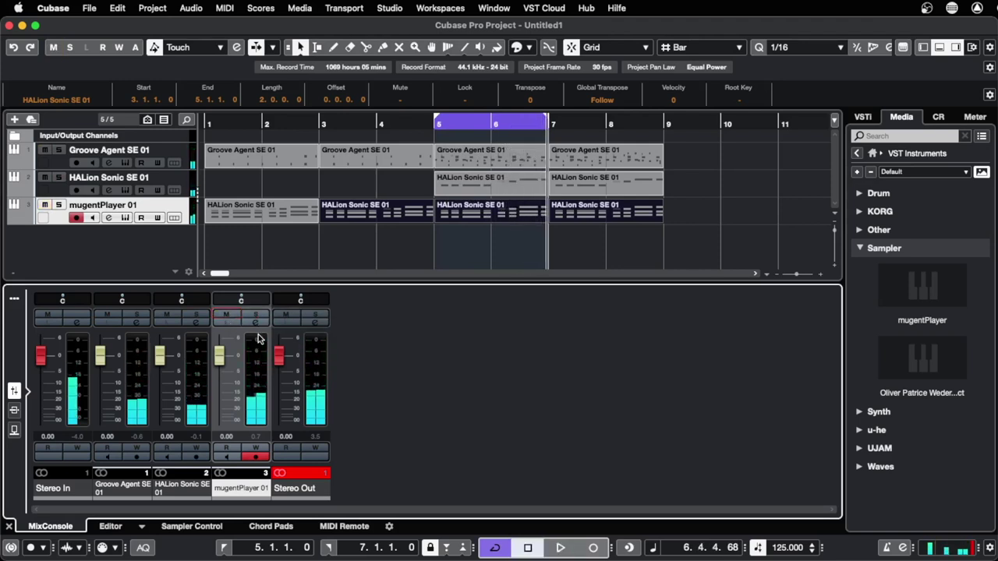
- Mute the mugentPlayer and HALion Sonic SE channels and play the loop with the drums alone
left_click(230, 316)
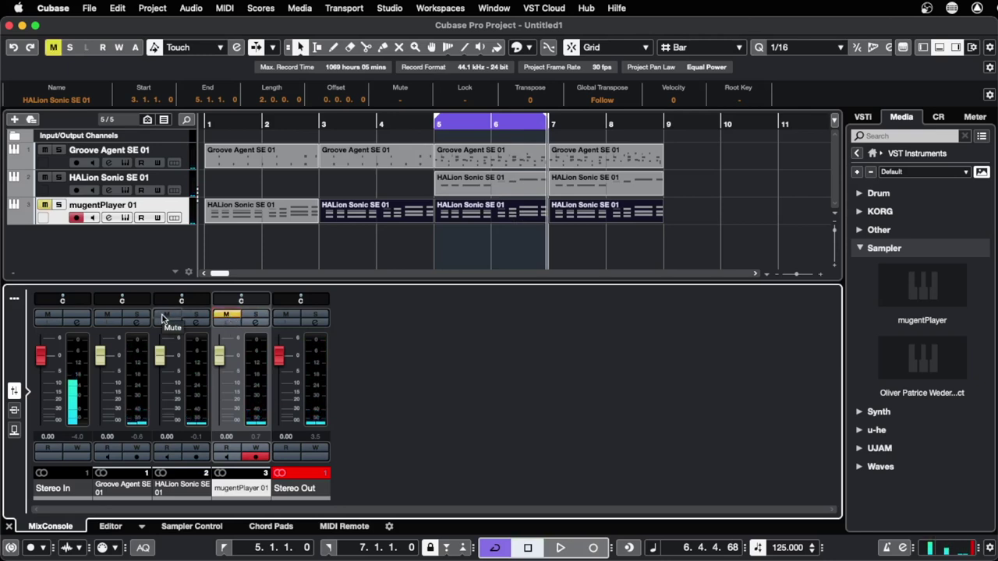
left_click(166, 315)
key("space")
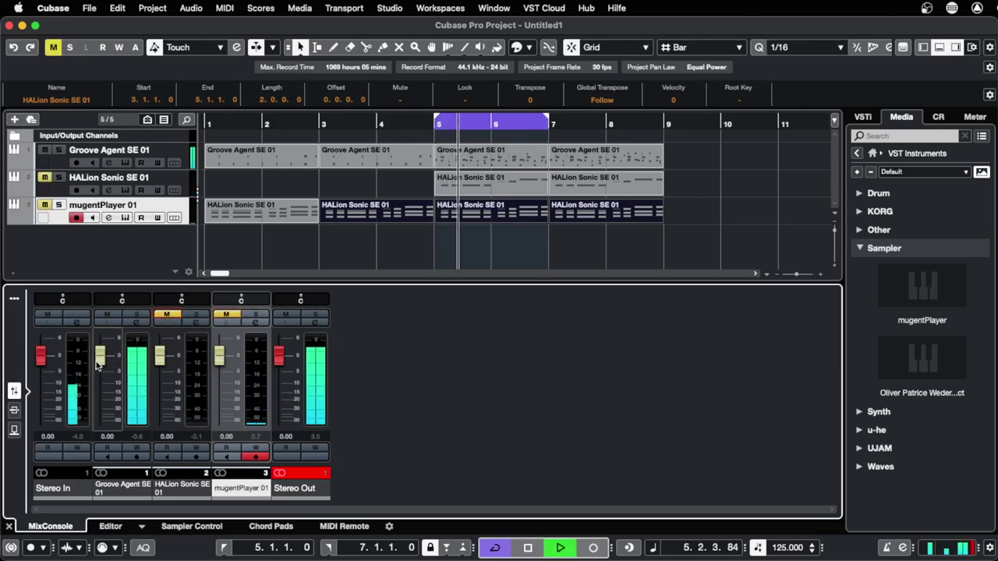
key("space")
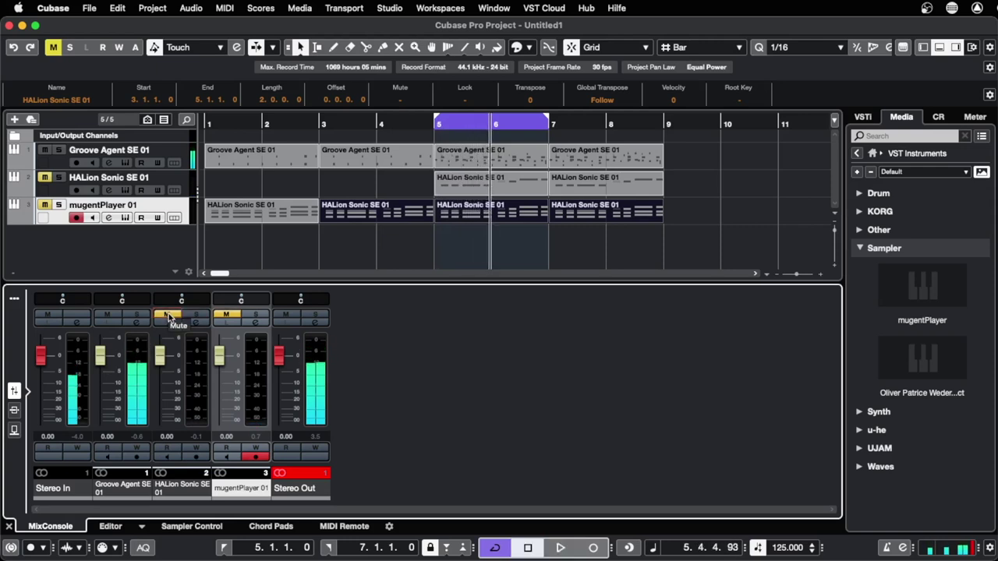
- Unmute the HALion Sonic SE bass and lower its channel volume to -2.08 dB during playback
left_click(169, 316)
key("space")
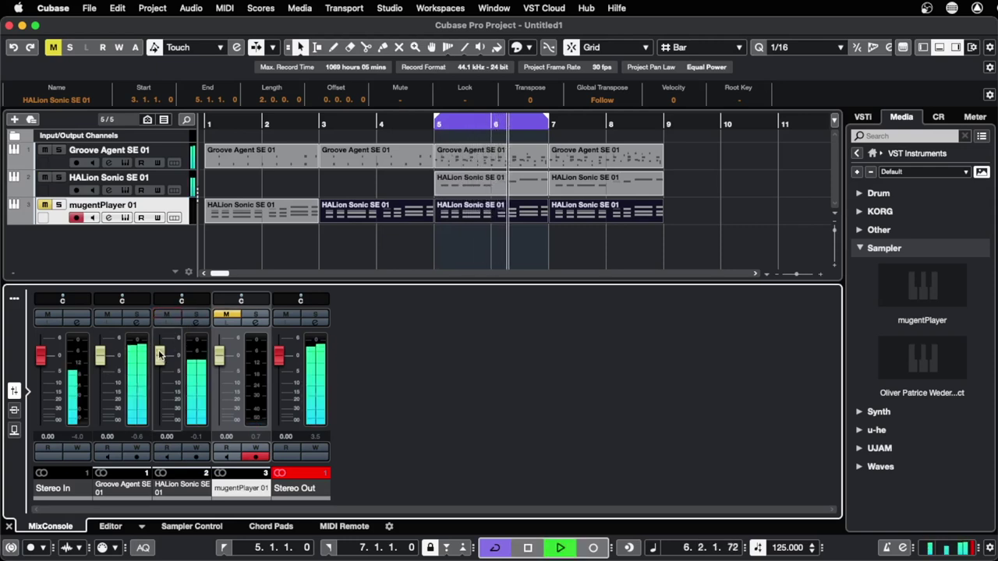
left_click_drag(160, 355, 160, 361)
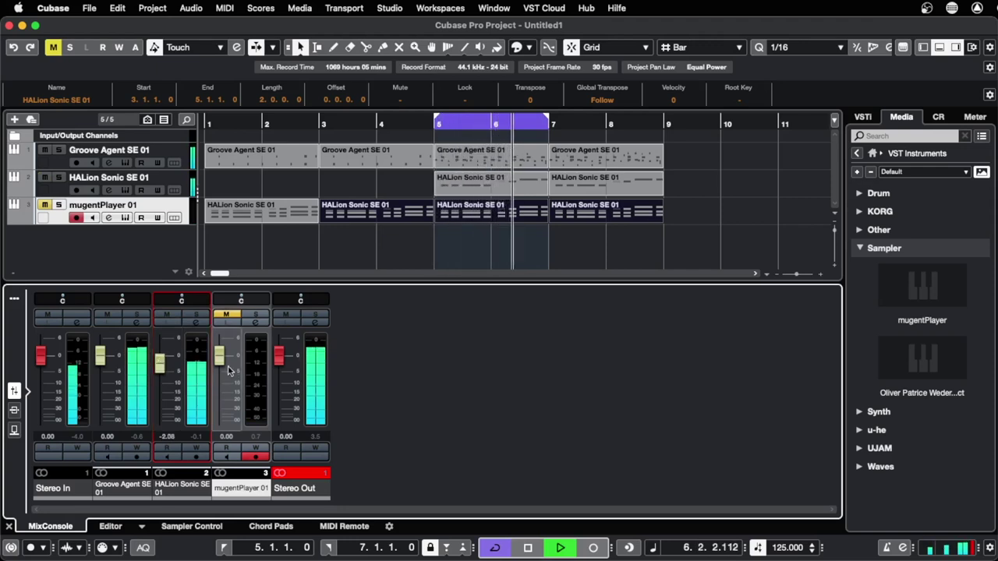
key("space")
- Unmute the mugentPlayer channel, pull its volume down and raise it to -8.73 dB during playback
left_click(225, 316)
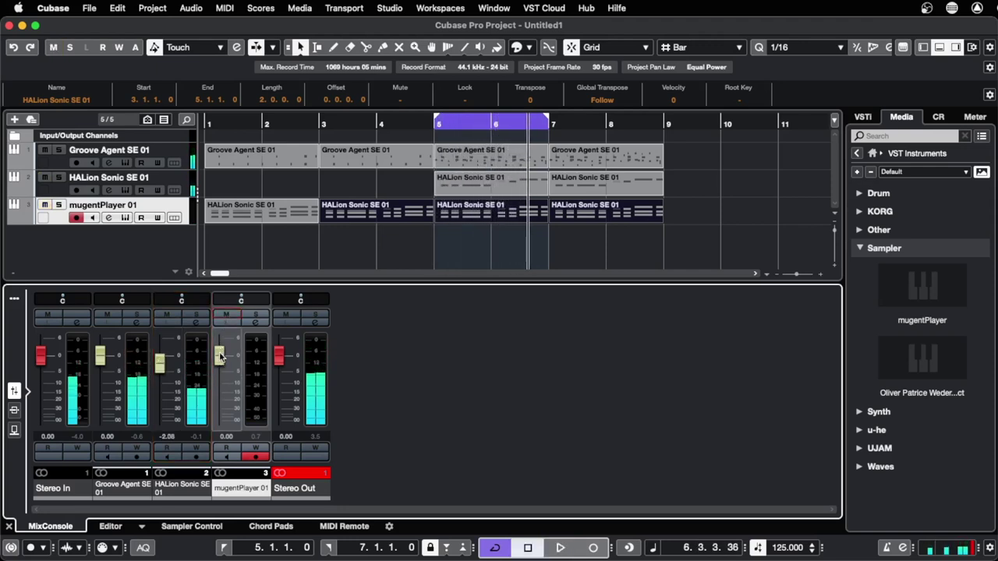
left_click_drag(221, 356, 220, 421)
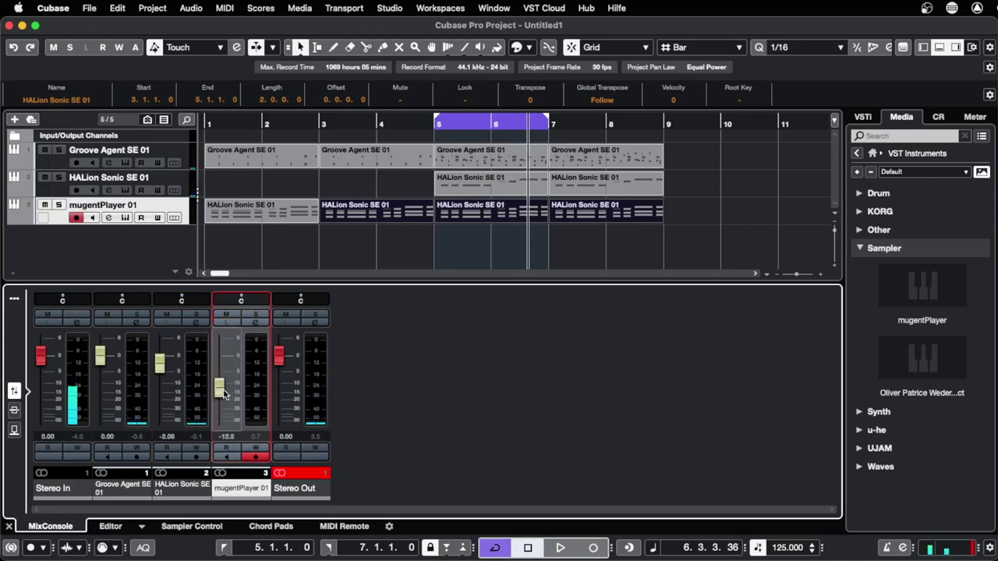
key("space")
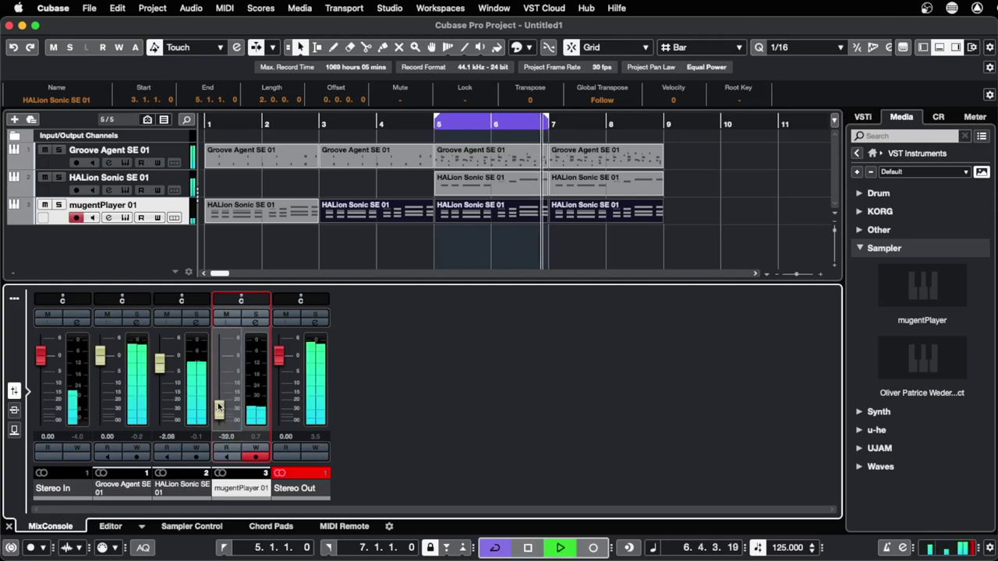
left_click_drag(220, 420, 219, 381)
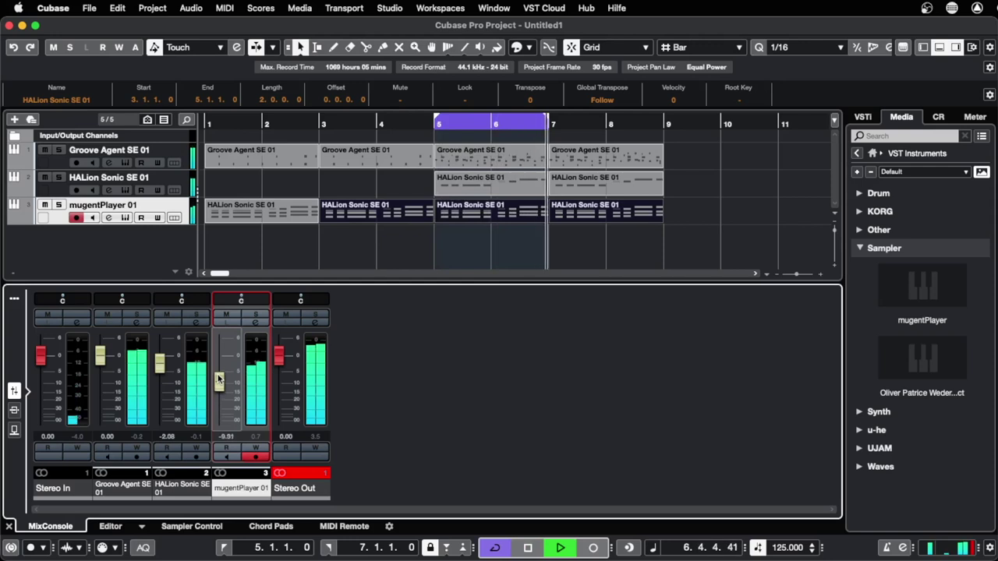
key("space")
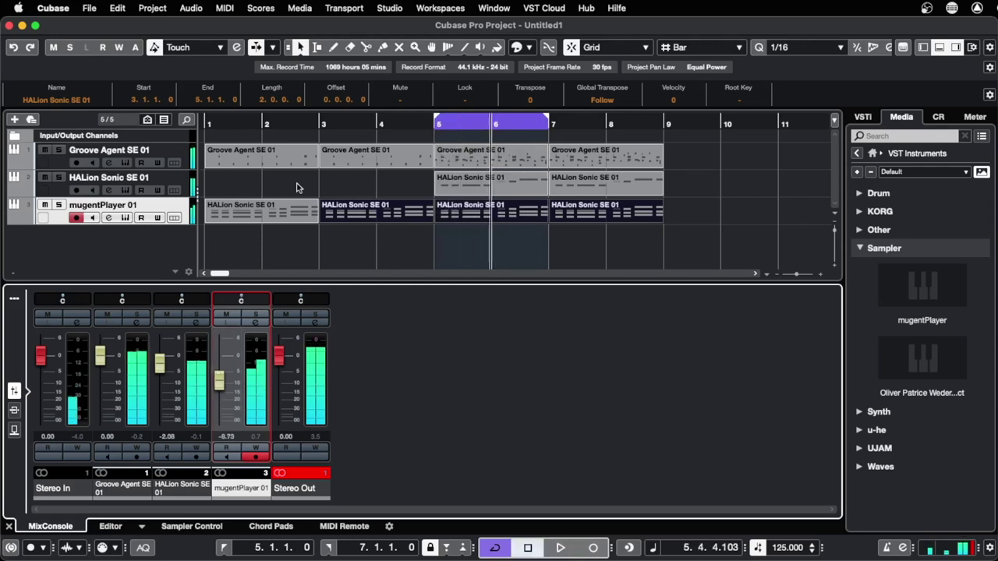
- Set the loop range from bar 1 to bar 10 and play the arrangement from the start
left_click_drag(209, 114, 705, 116)
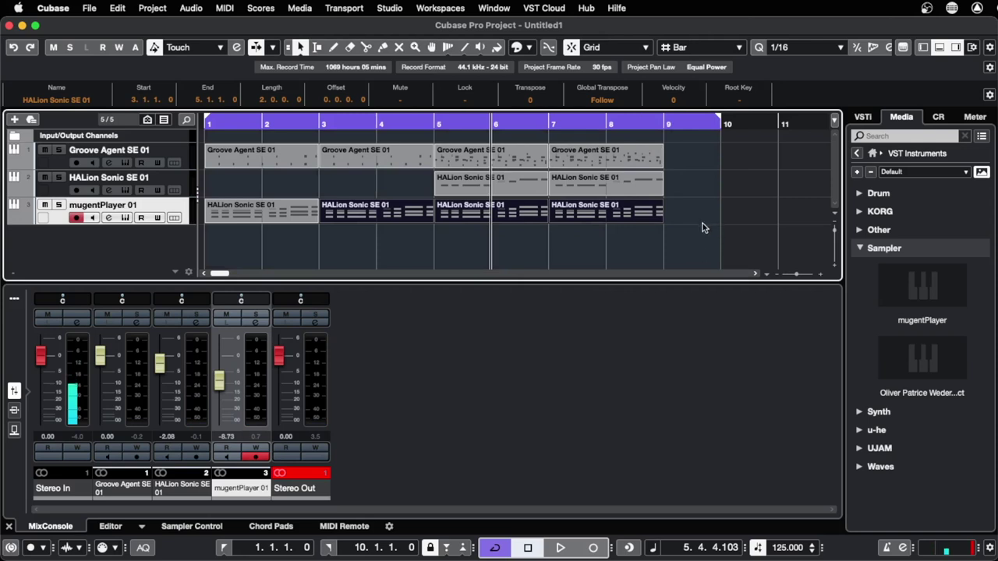
key("space")
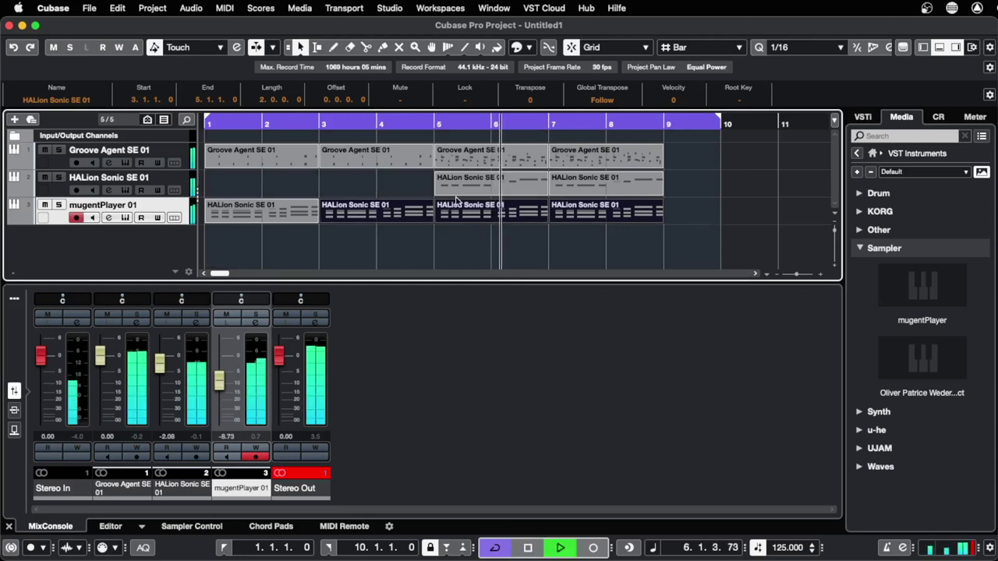
key("space")
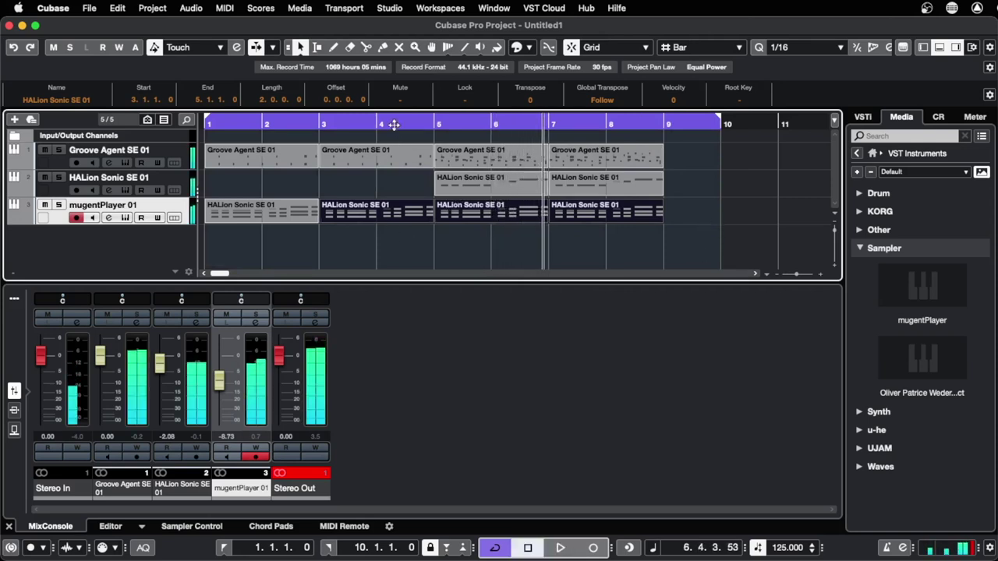
left_click(206, 125)
key("space")
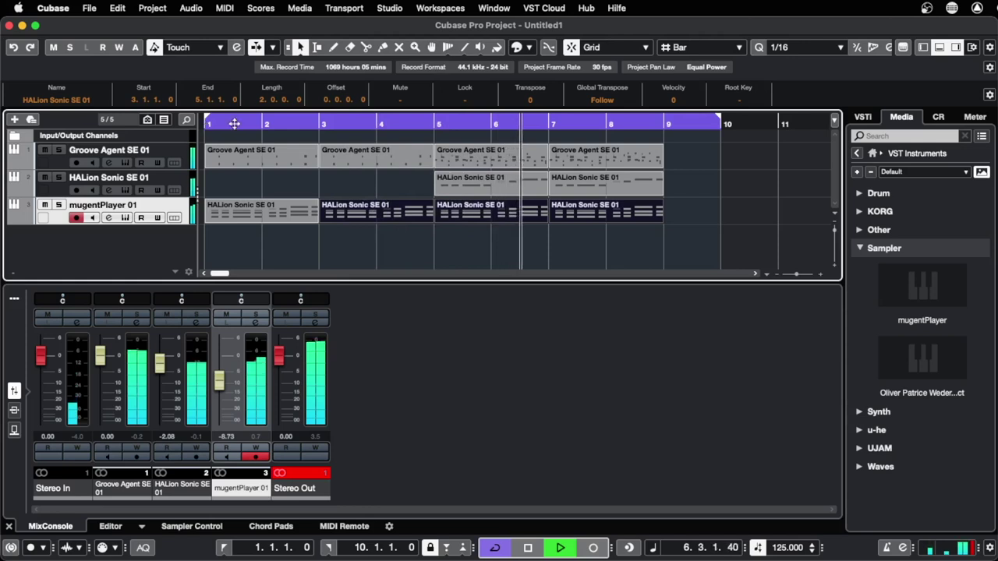
key("space")
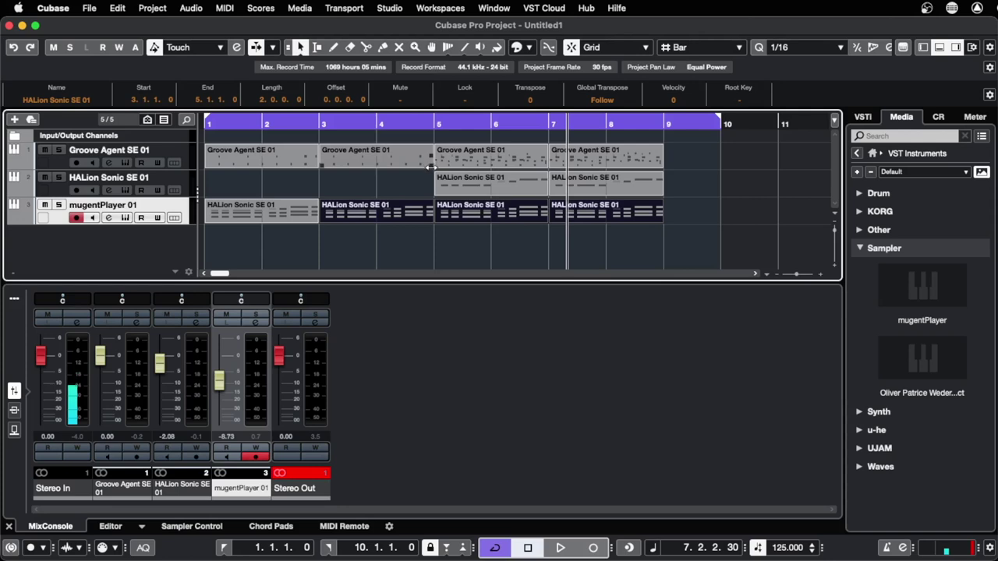
- Shorten the Groove Agent event at bar 3 to end at 4.1.1.0 and play the arrangement from bar 1
left_click_drag(429, 166, 378, 172)
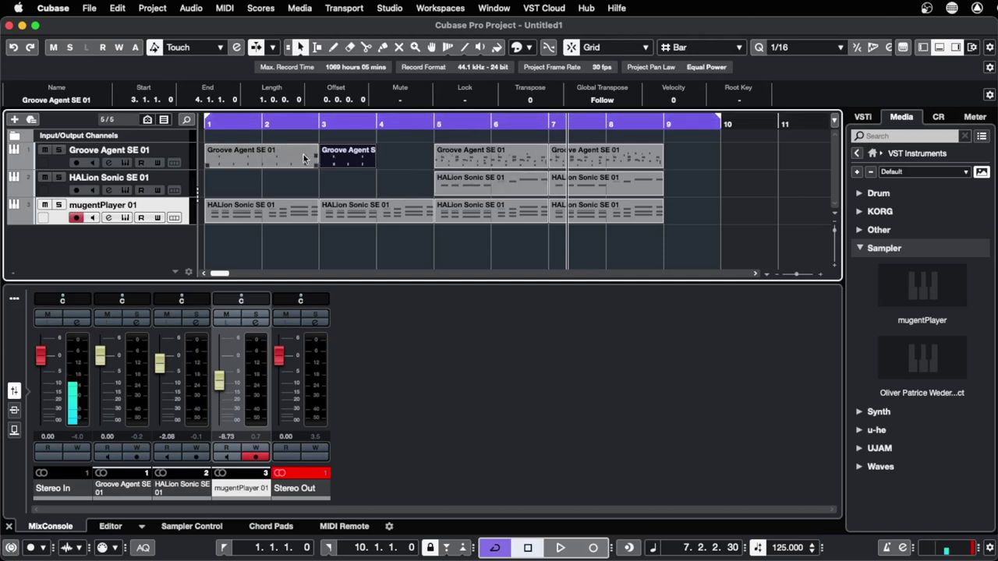
left_click(210, 127)
key("space")
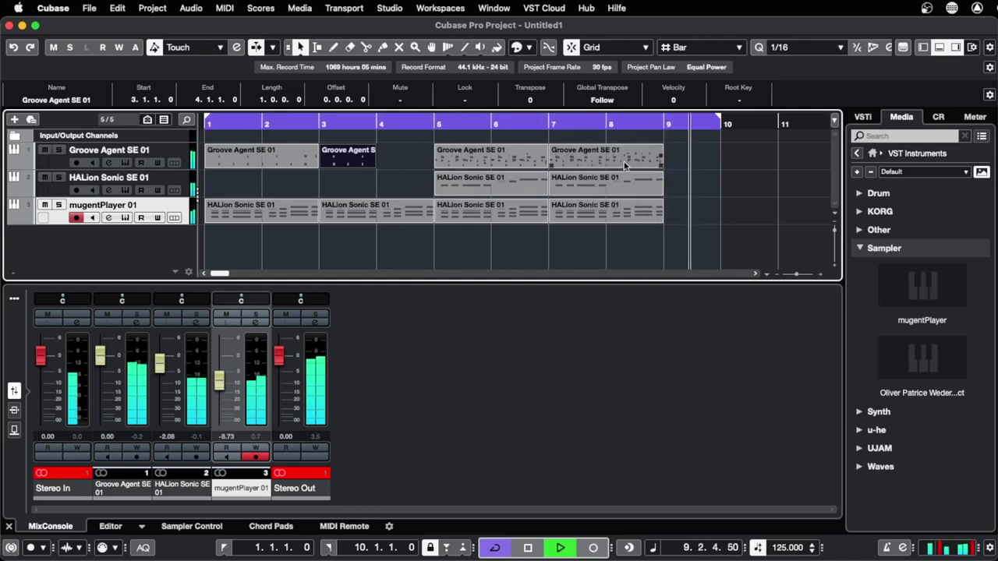
key("space")
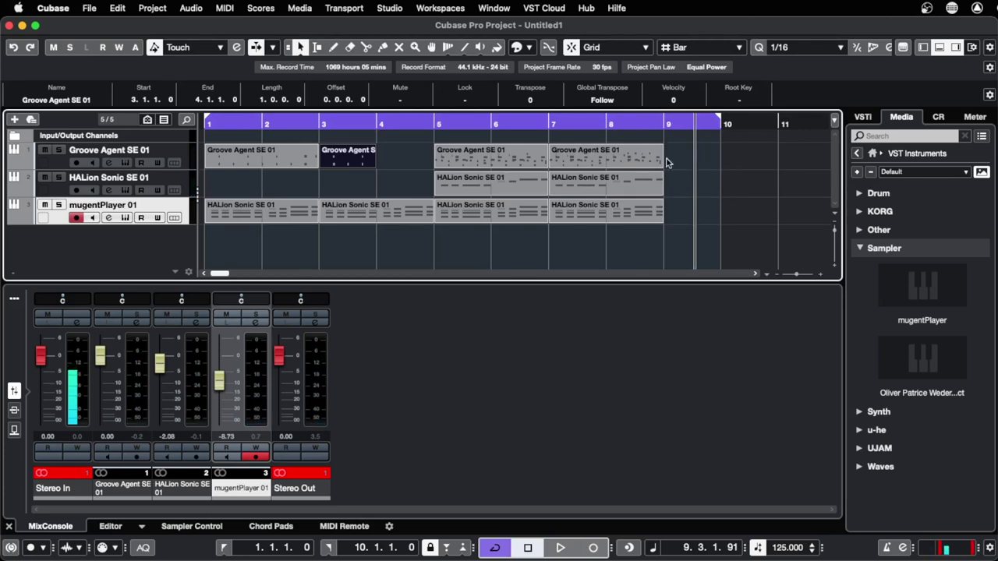
- Save the project to the Schreibtisch folder under the name "My First Dance Track"
left_click(88, 8)
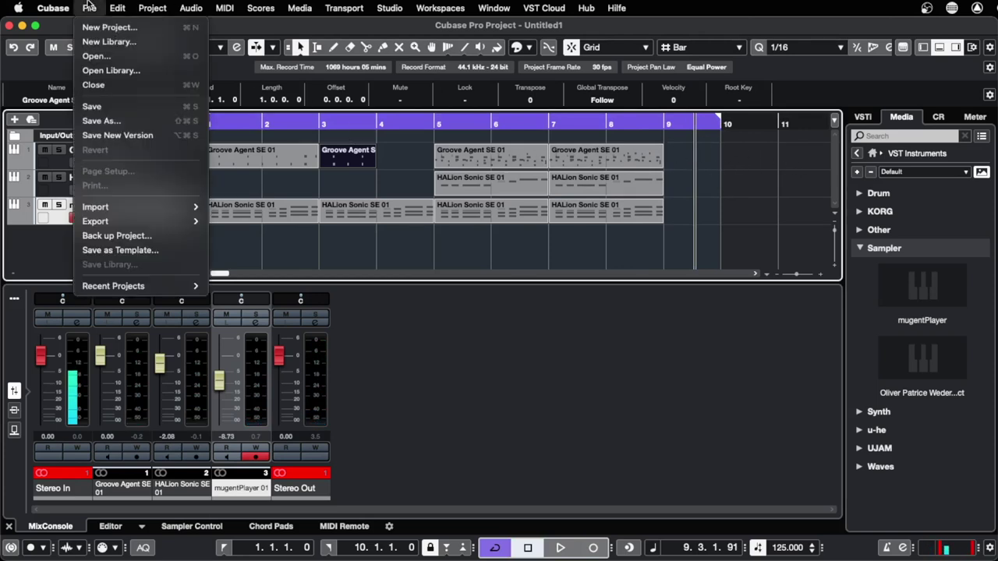
left_click(125, 109)
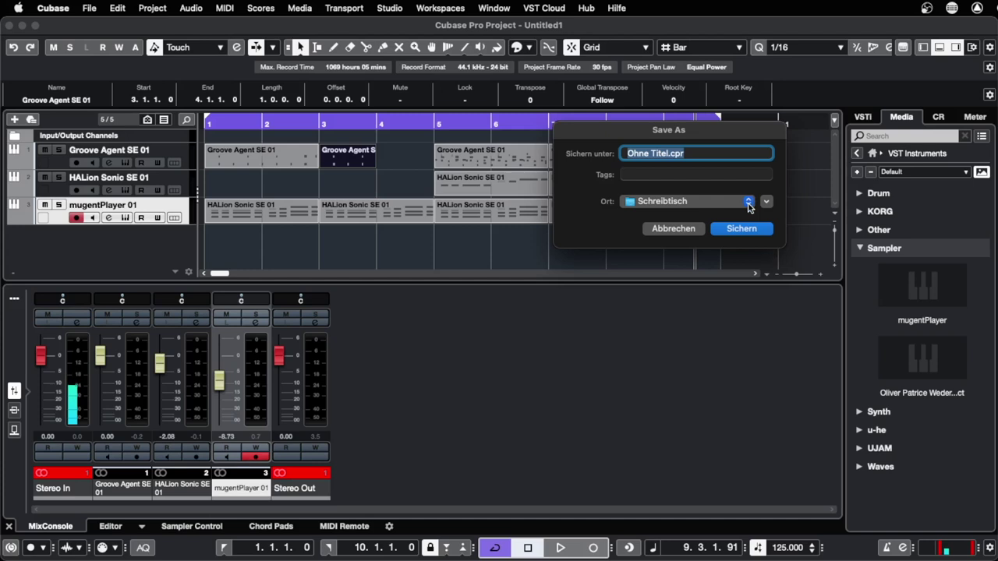
type("My First")
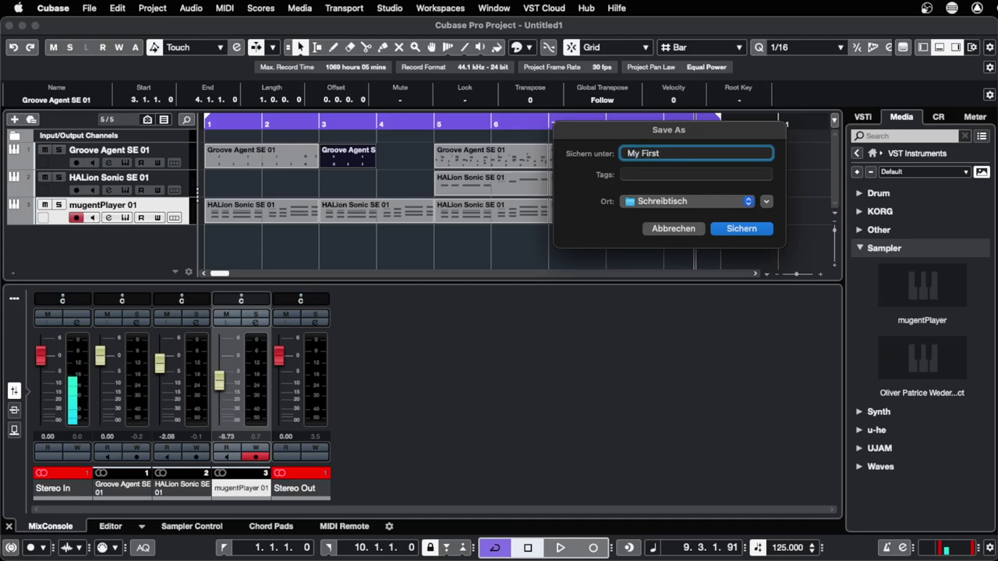
type(" Dance Track")
key("Return")
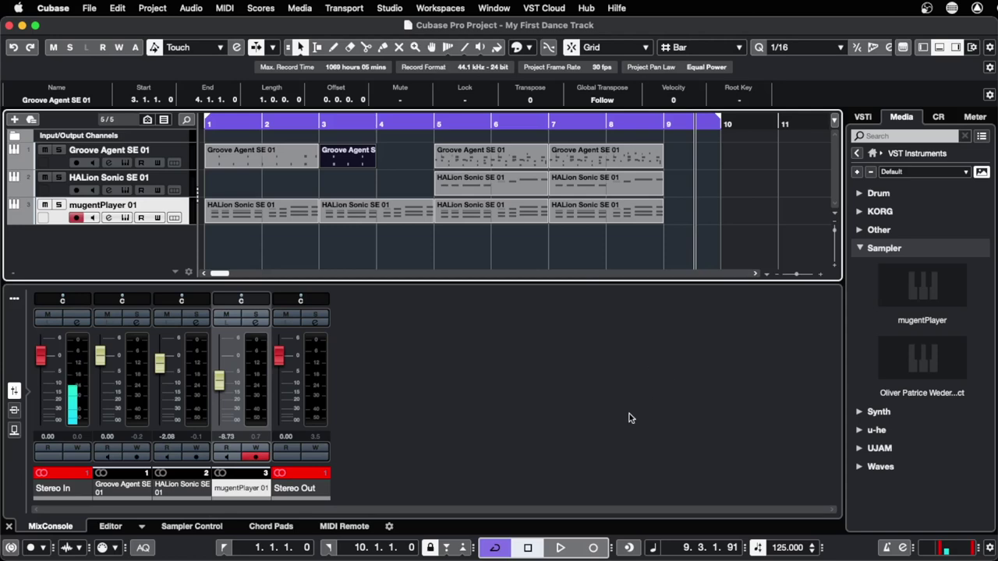
- Switch to Finder and show the Schreibtisch folder in a new window to check the saved project file
key("super+Tab")
key("super+Tab")
key("super+Tab")
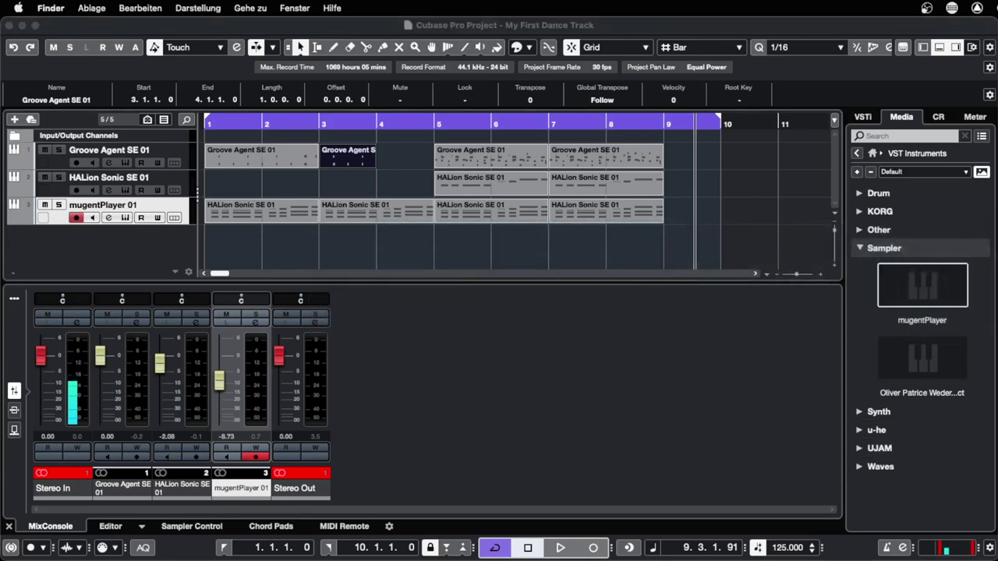
key("super+n")
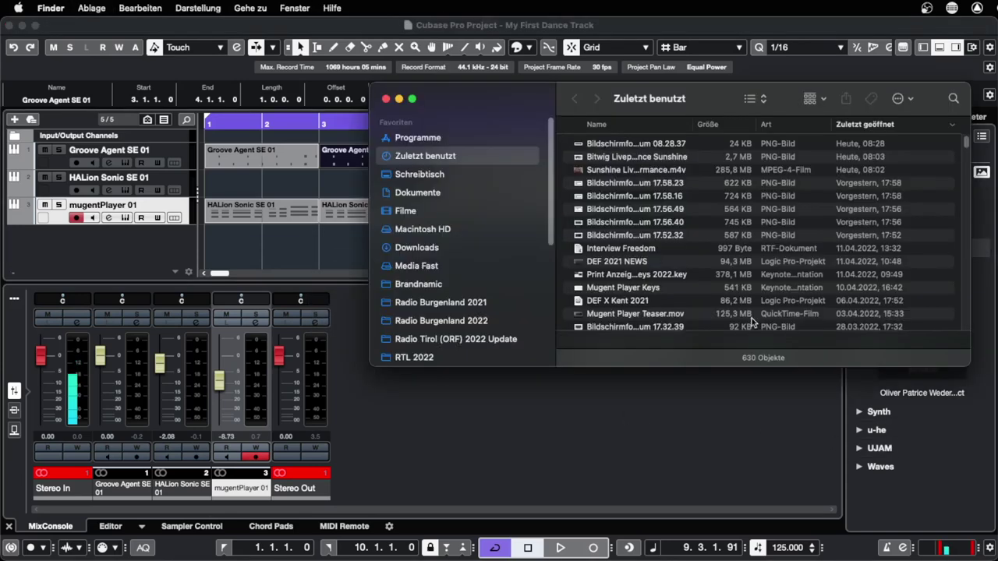
left_click(431, 173)
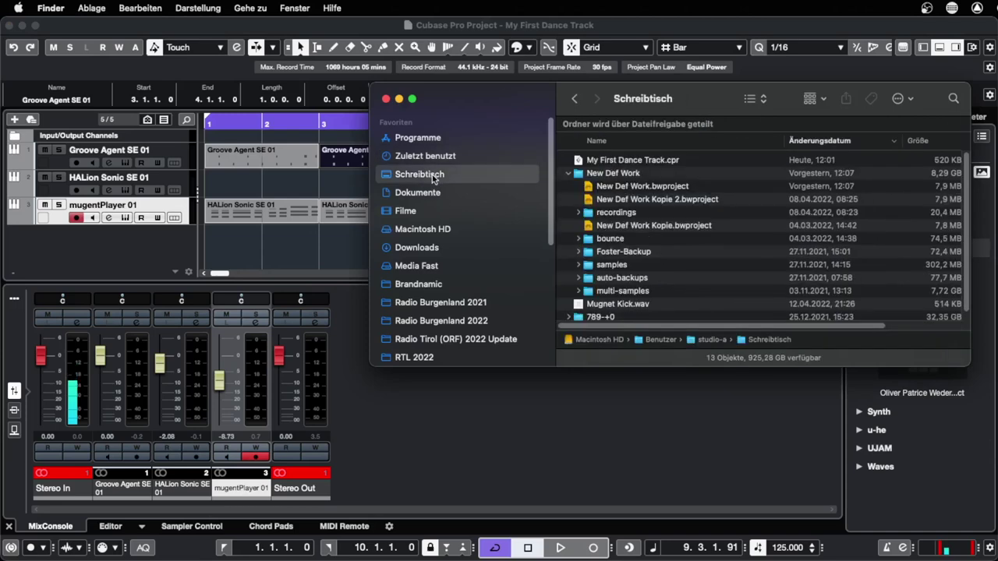
- Collapse the New Def Work folder, select My First Dance Track.cpr and switch back to Cubase
left_click(569, 173)
left_click(639, 161)
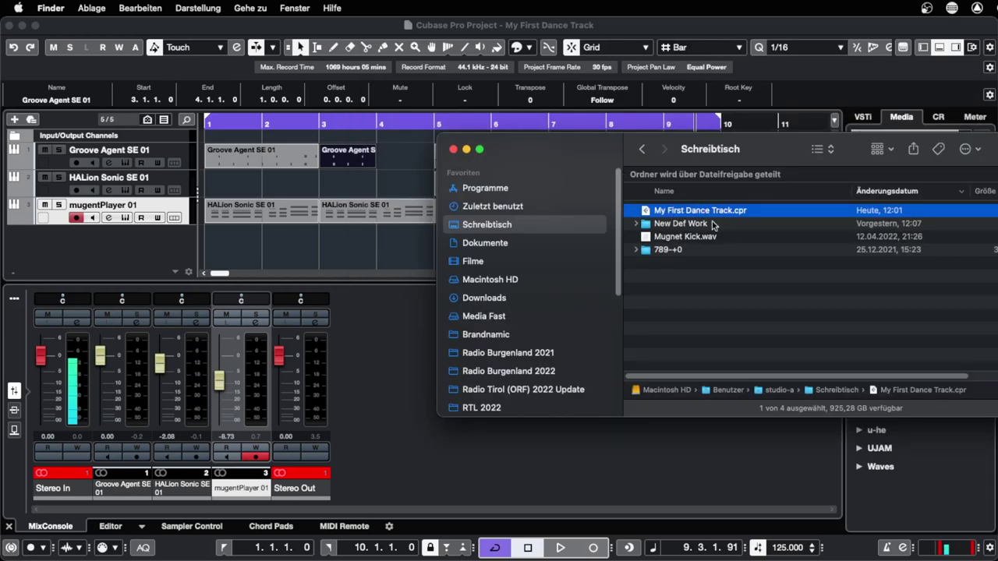
left_click(777, 27)
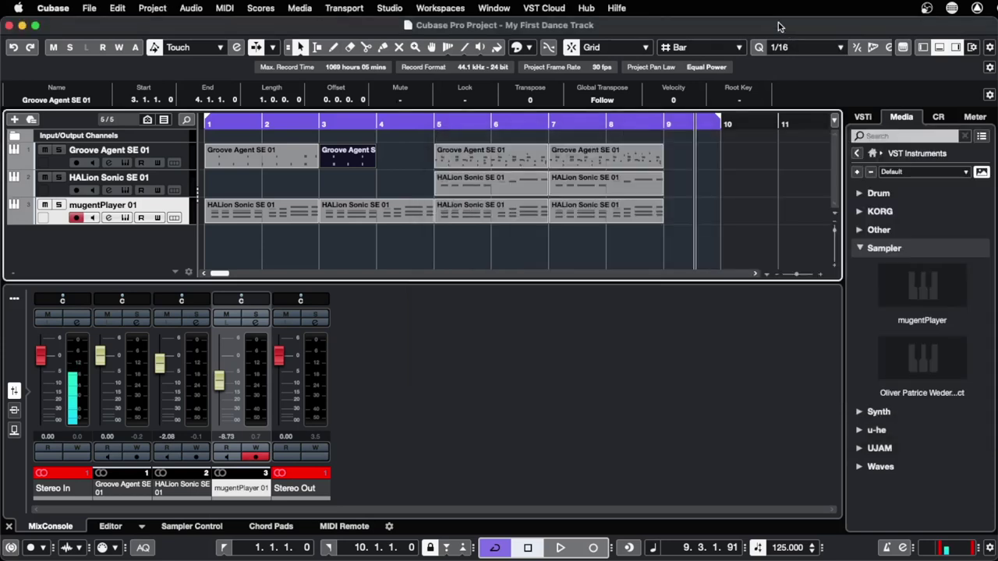
- Start an audio mixdown export named My First Dance Track and set its destination path to the Schreibtisch folder
left_click(87, 7)
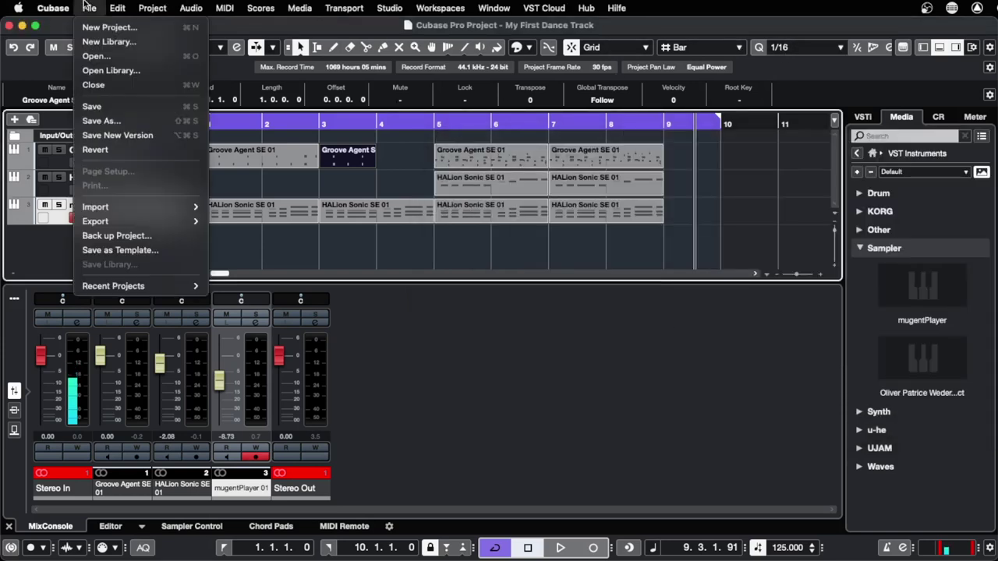
mouse_move(102, 223)
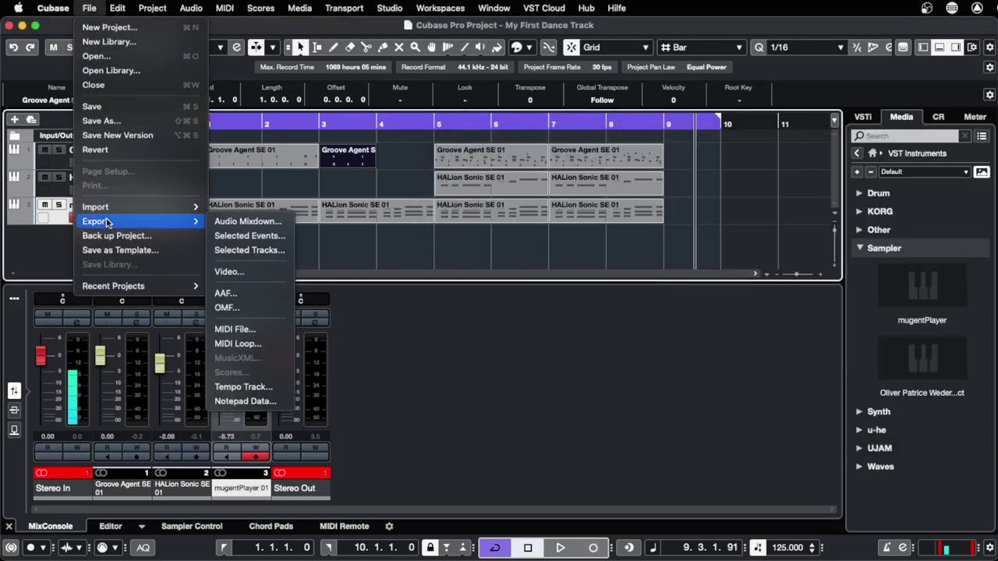
left_click(234, 222)
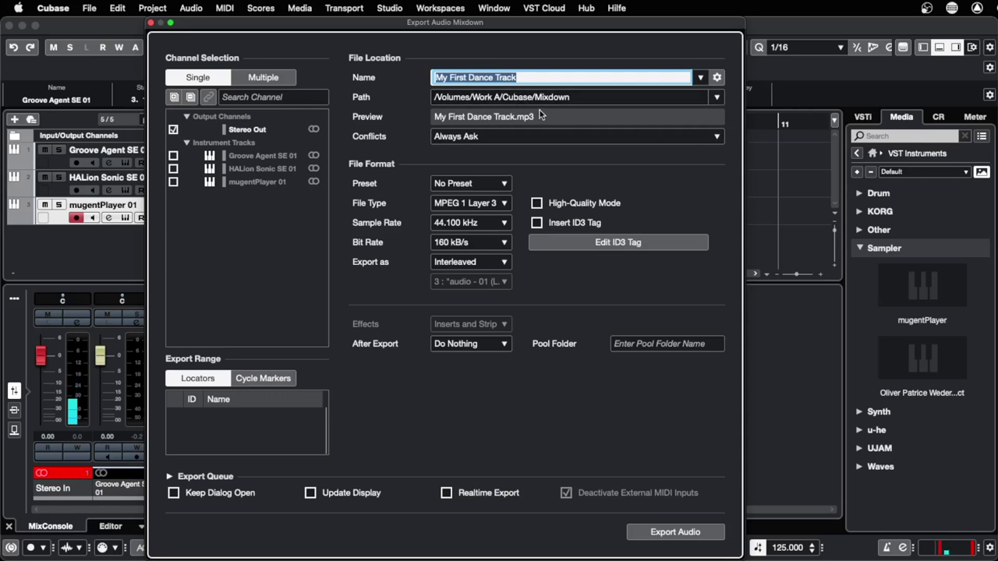
left_click(718, 98)
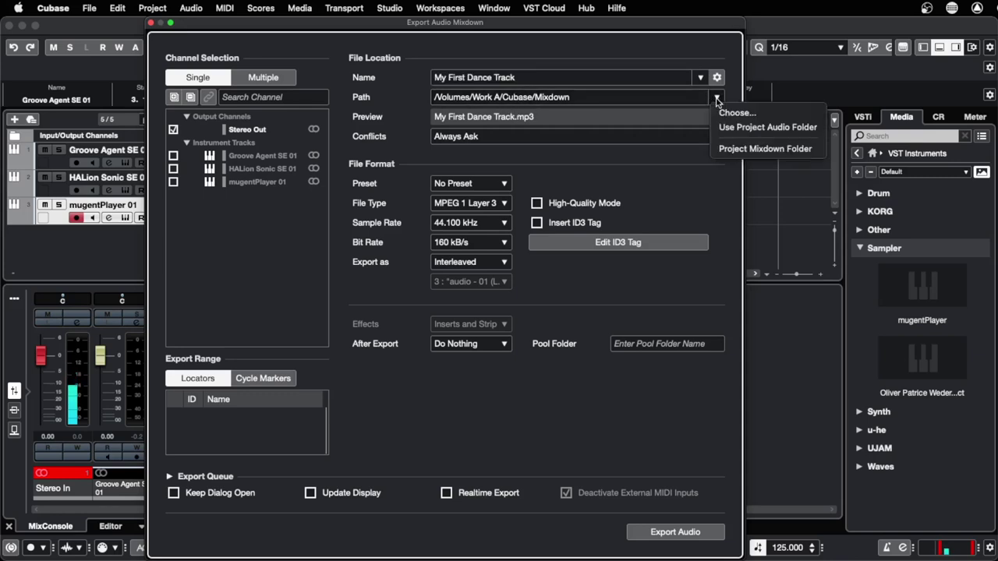
left_click(726, 93)
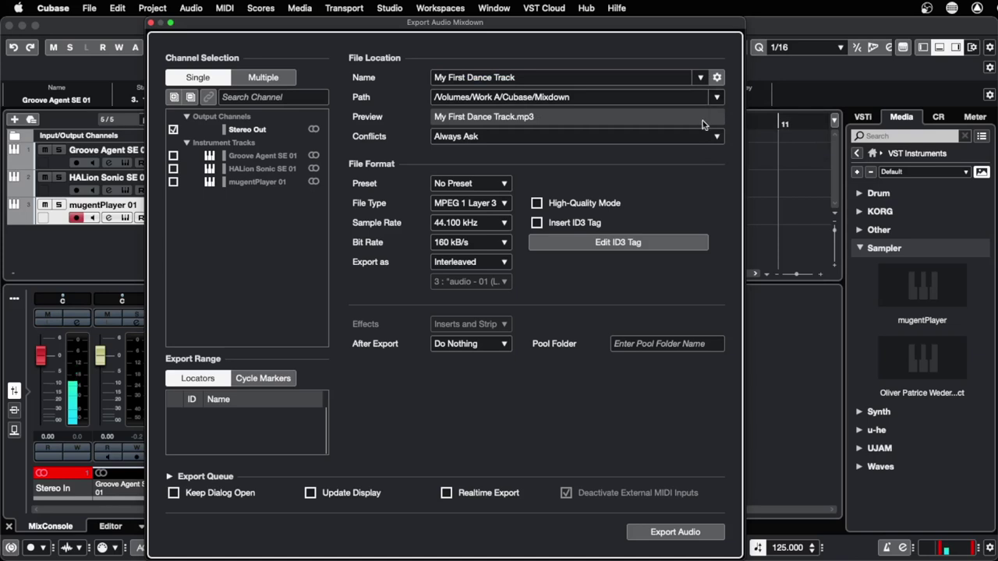
left_click(718, 99)
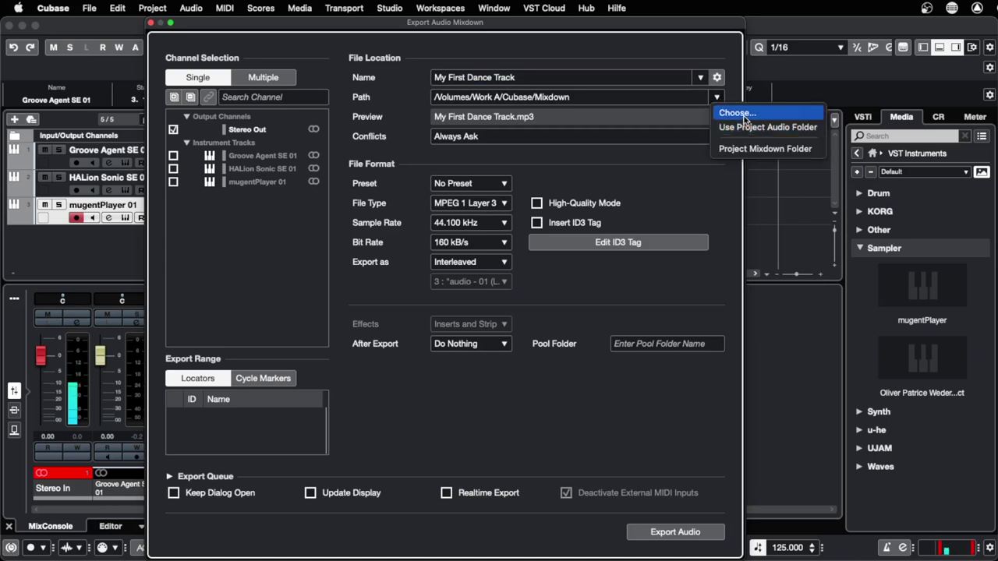
left_click(741, 114)
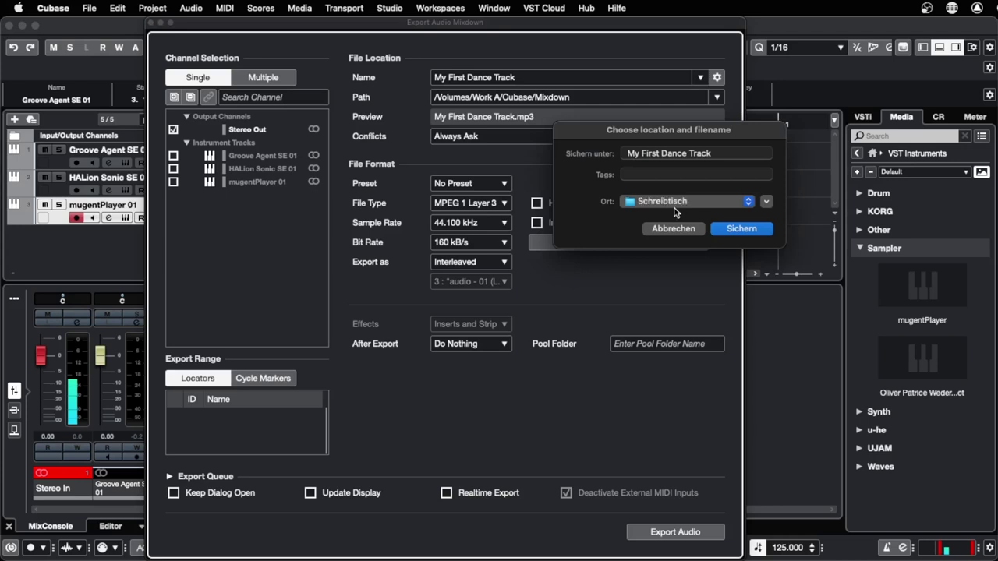
left_click(734, 229)
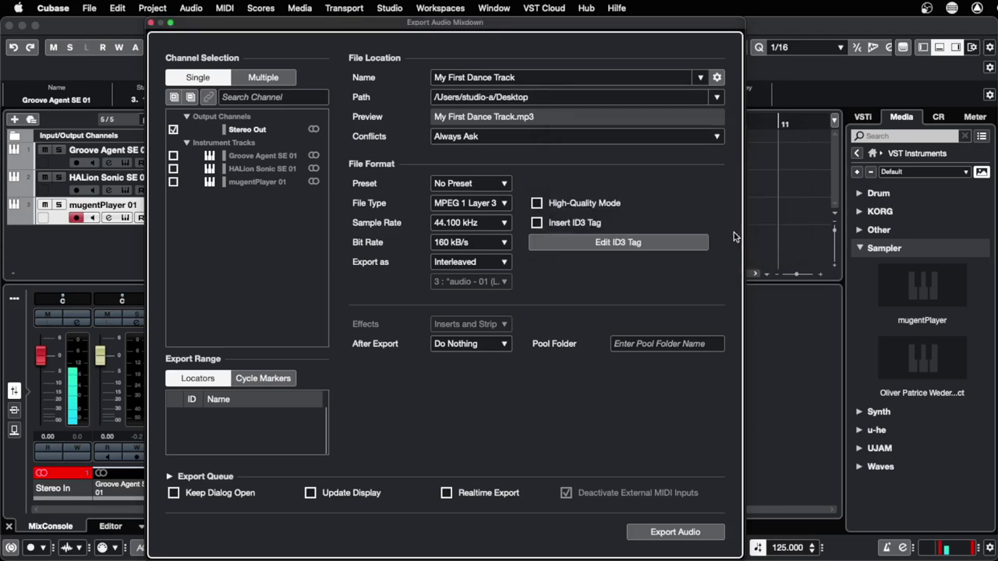
- Review the available file types, keep MPEG 1 Layer 3 and export the stereo mixdown
left_click(499, 206)
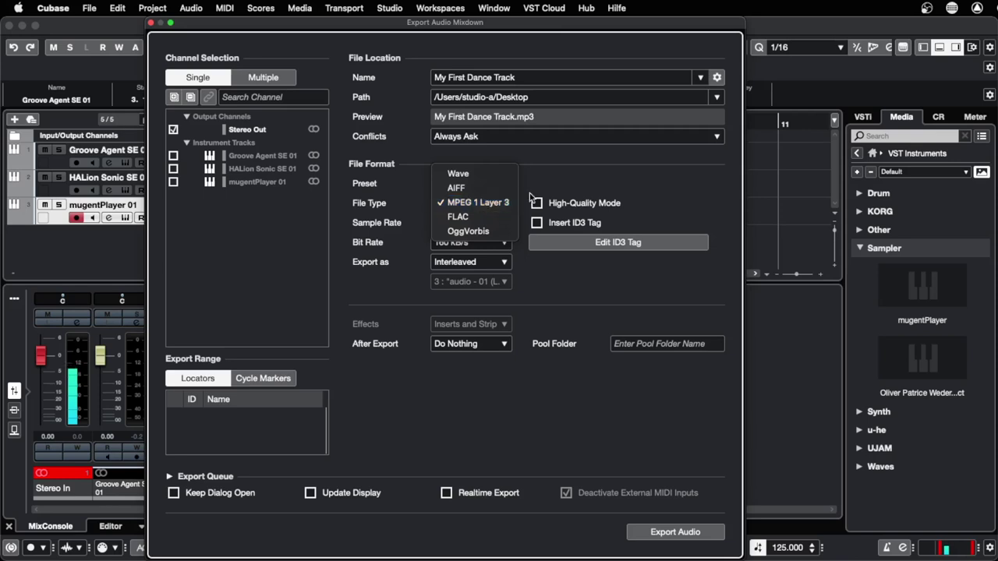
left_click(606, 191)
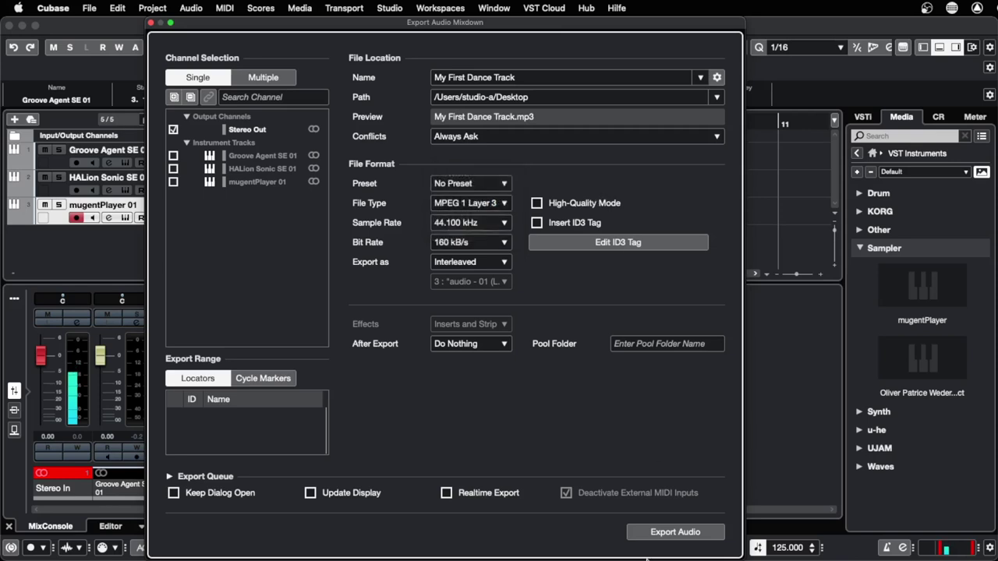
left_click(704, 535)
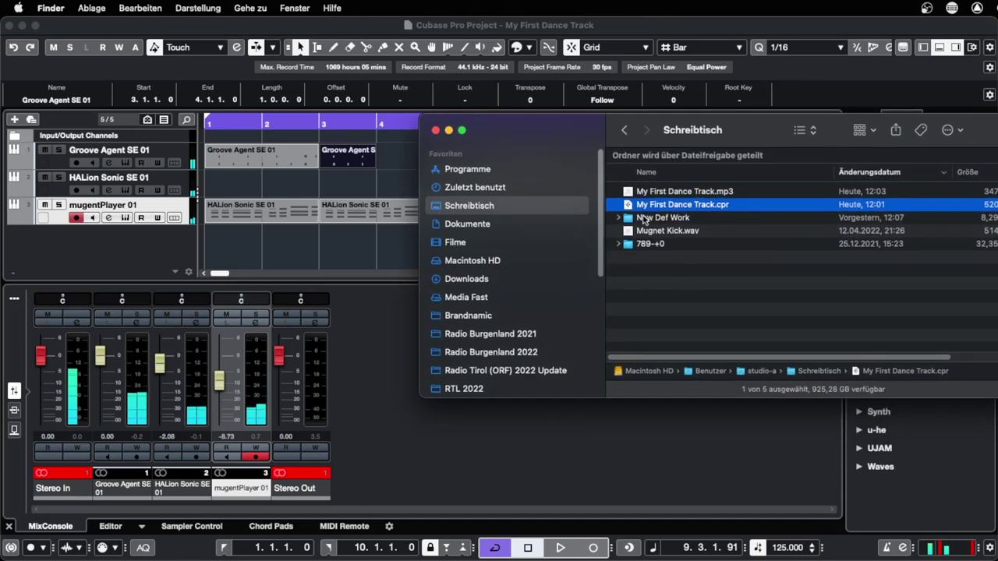
- Select the exported My First Dance Track.mp3 in Finder and listen to it in the file preview
left_click(702, 191)
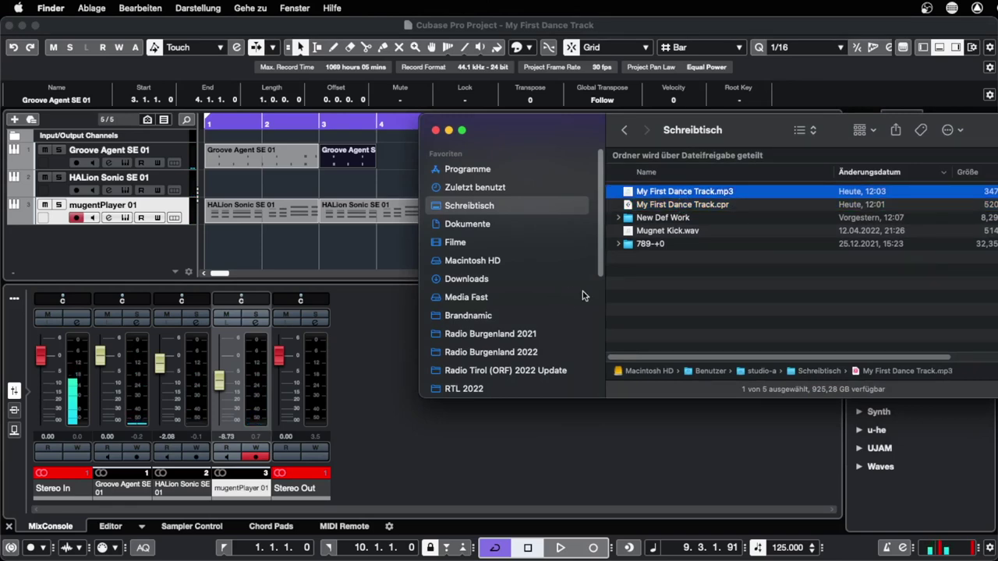
key("space")
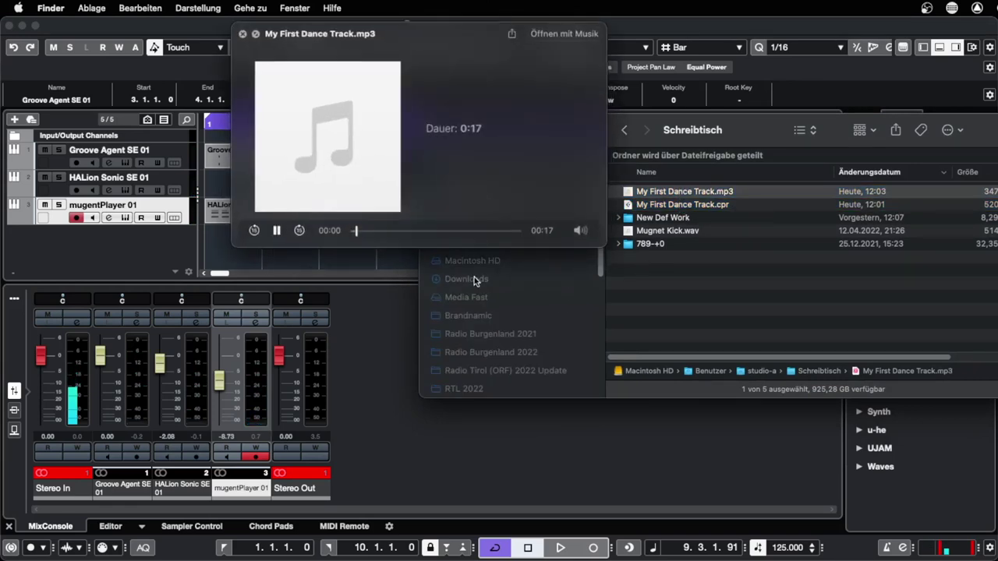
key("space")
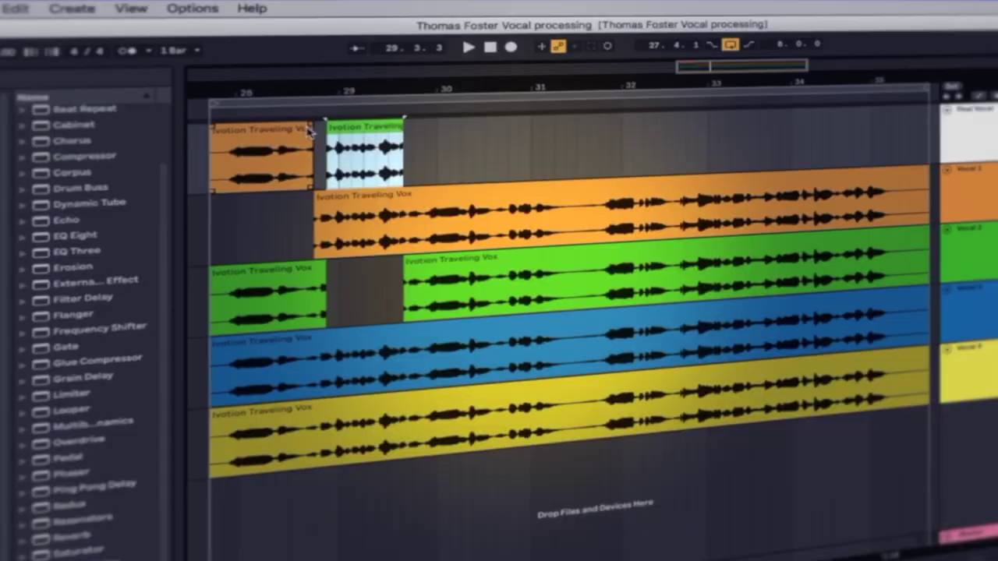
- In Ableton Live, place the KalimbaFlowPluck MIDI pattern from mugentPlayer at the start of the MugentPlayer track
left_click(309, 131)
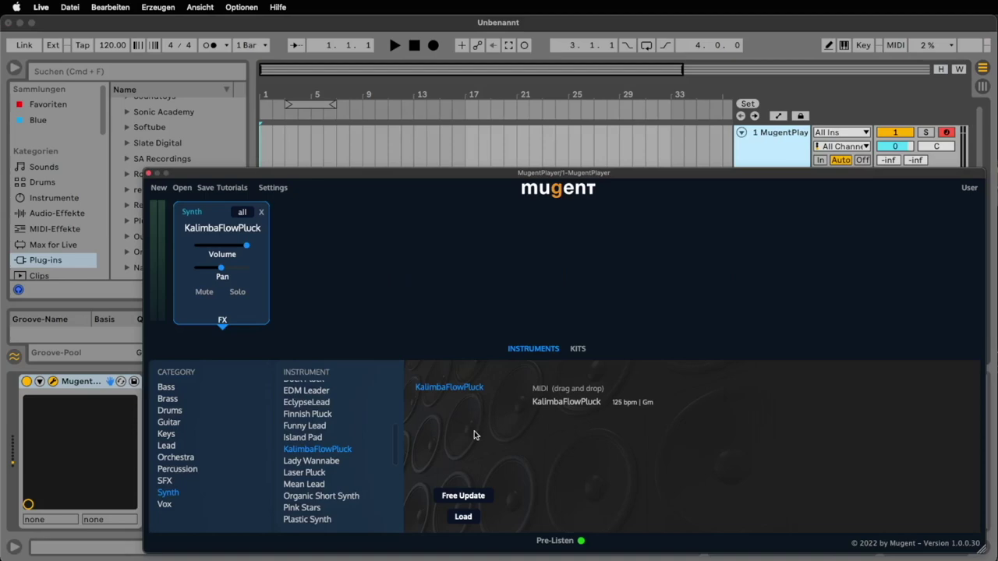
left_click_drag(566, 402, 310, 149)
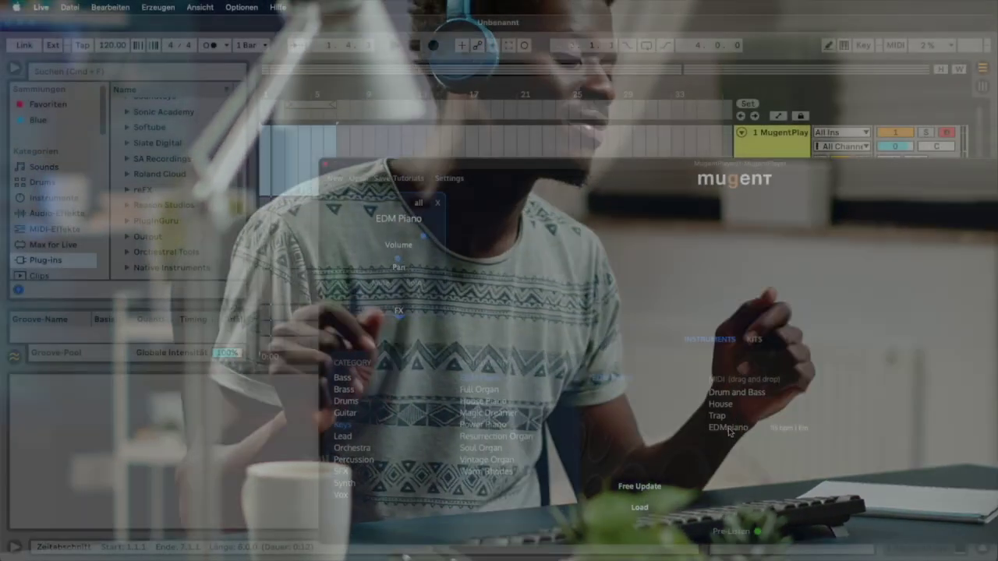
- Place mugentPlayer's EDMpiano MIDI pattern at bar 2 of its track, play it and open the EDM Piano's FX
left_click_drag(350, 226, 262, 176)
left_click_drag(263, 175, 270, 171)
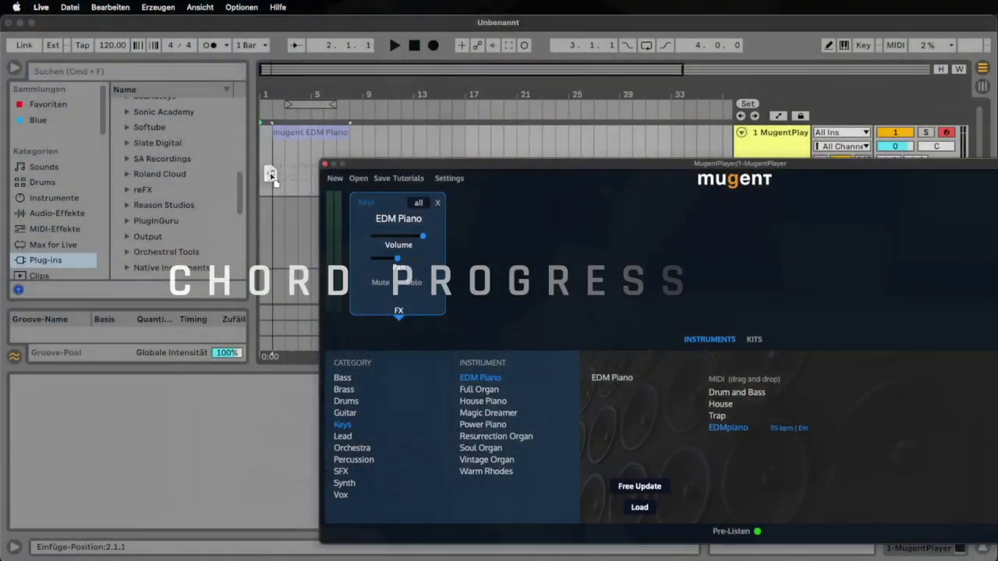
left_click(288, 135)
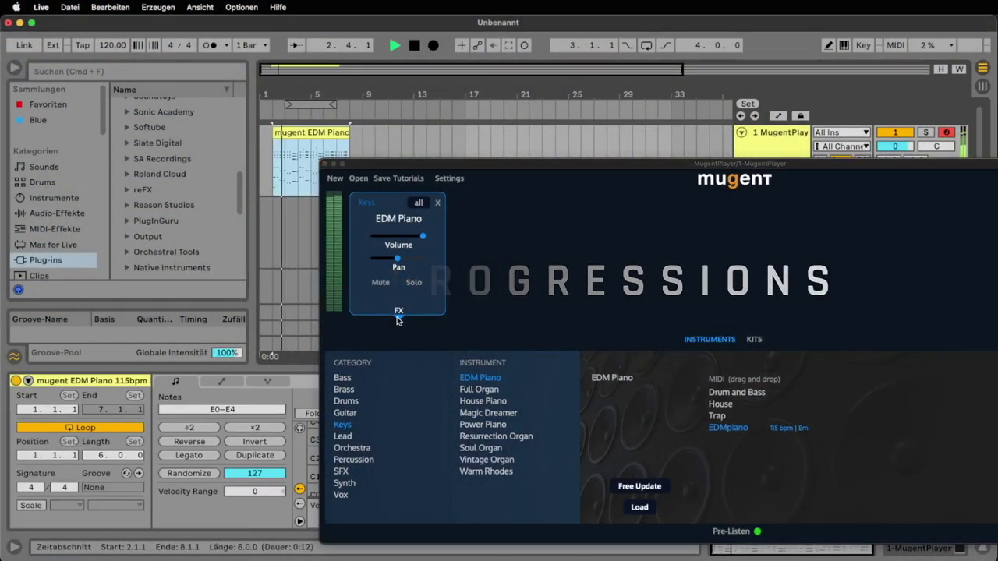
left_click(398, 318)
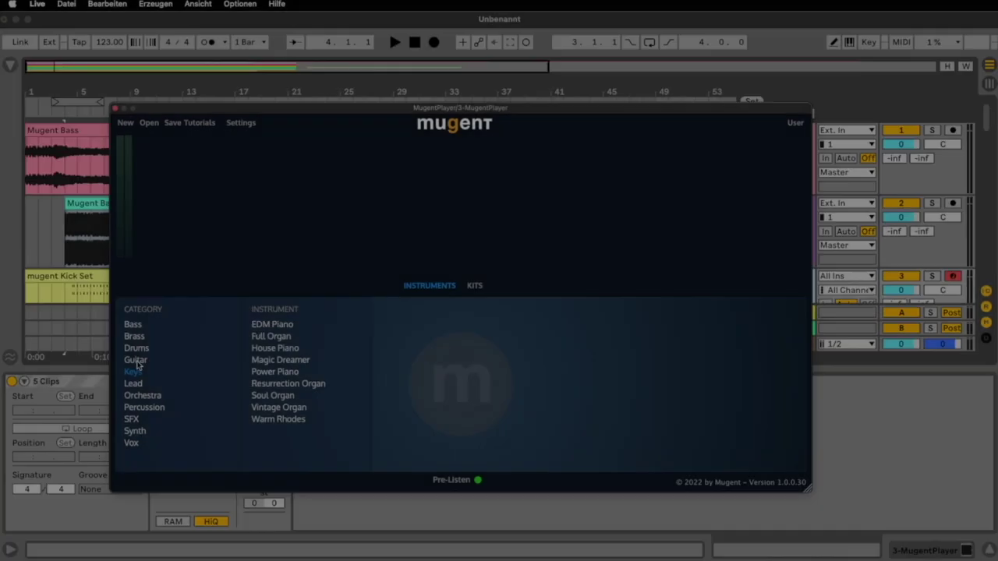
- Browse mugentPlayer's Guitar, Lead, Orchestra, Percussion and Synth instrument categories and try the Drain Pad instrument
left_click(125, 361)
left_click(122, 386)
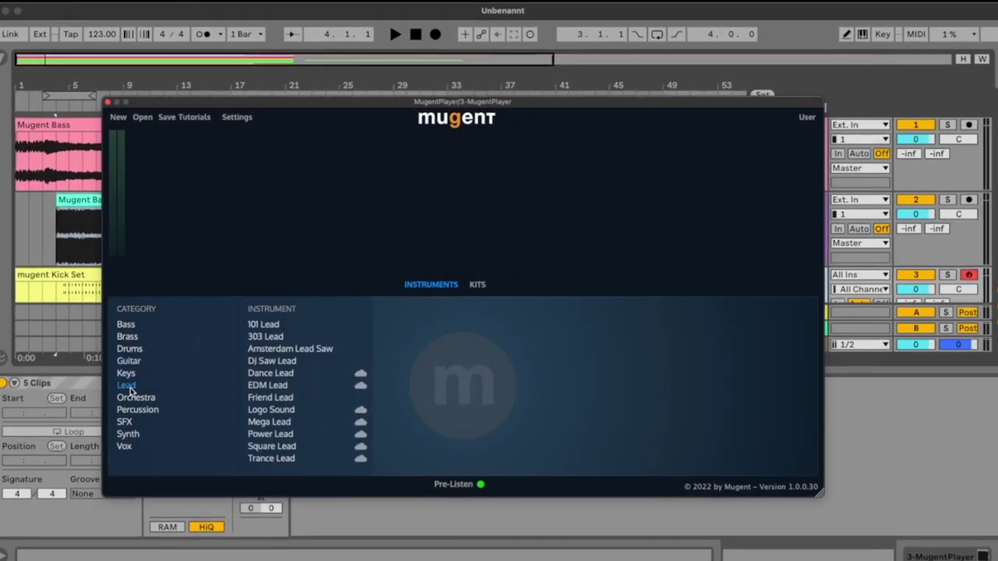
left_click(127, 399)
left_click(131, 410)
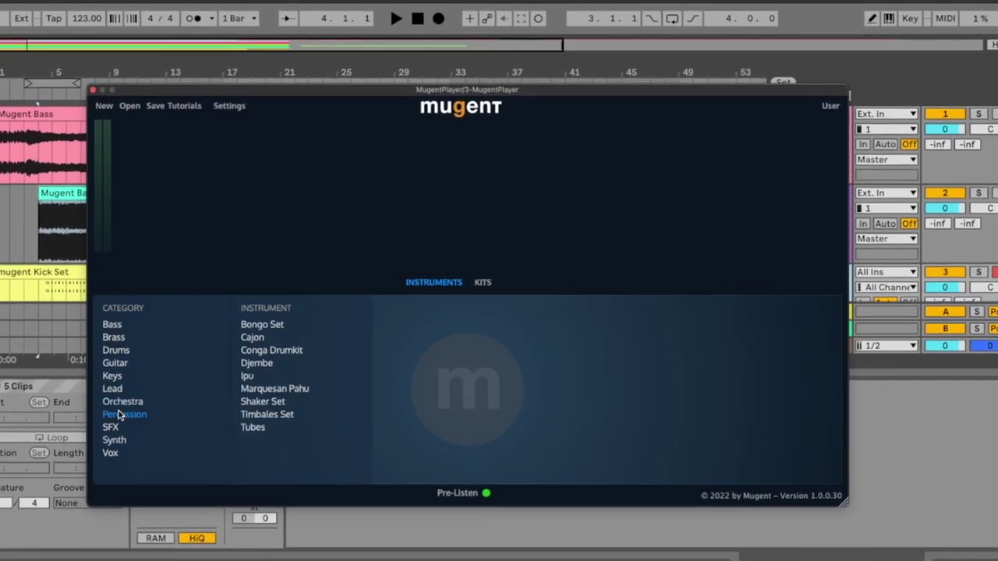
left_click(112, 442)
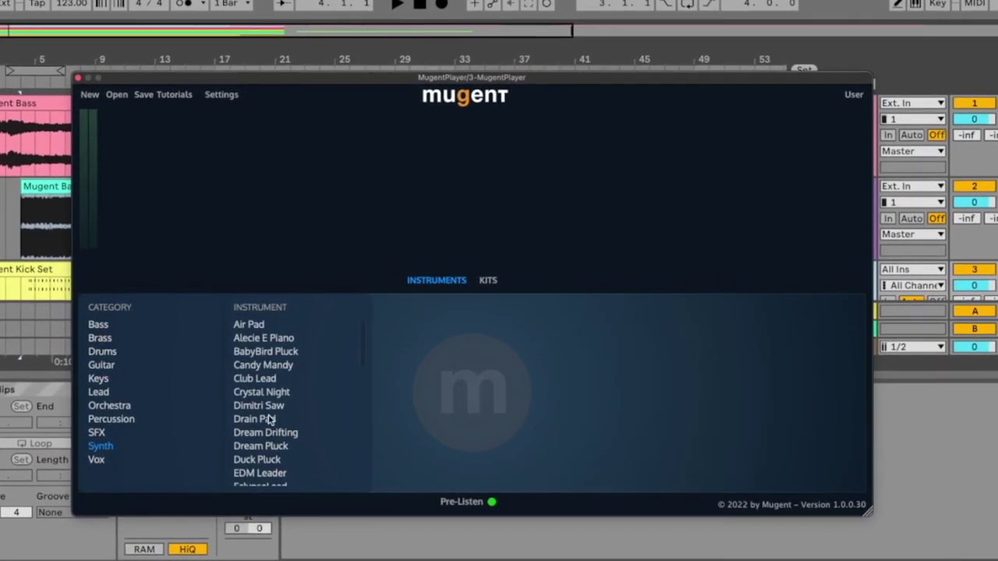
left_click(273, 417)
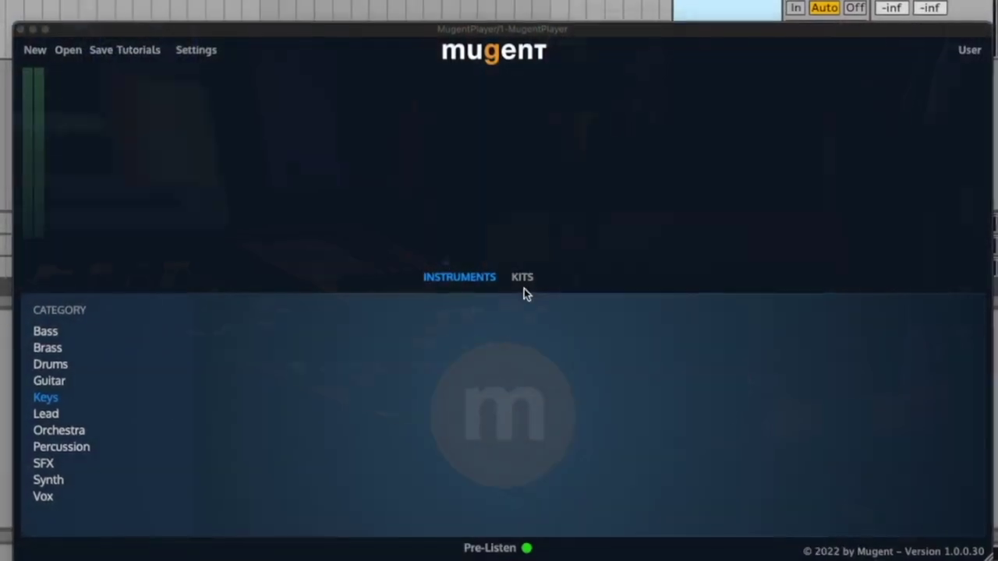
- Load the Pop House kit from the House kits into mugentPlayer
left_click(525, 279)
left_click(47, 418)
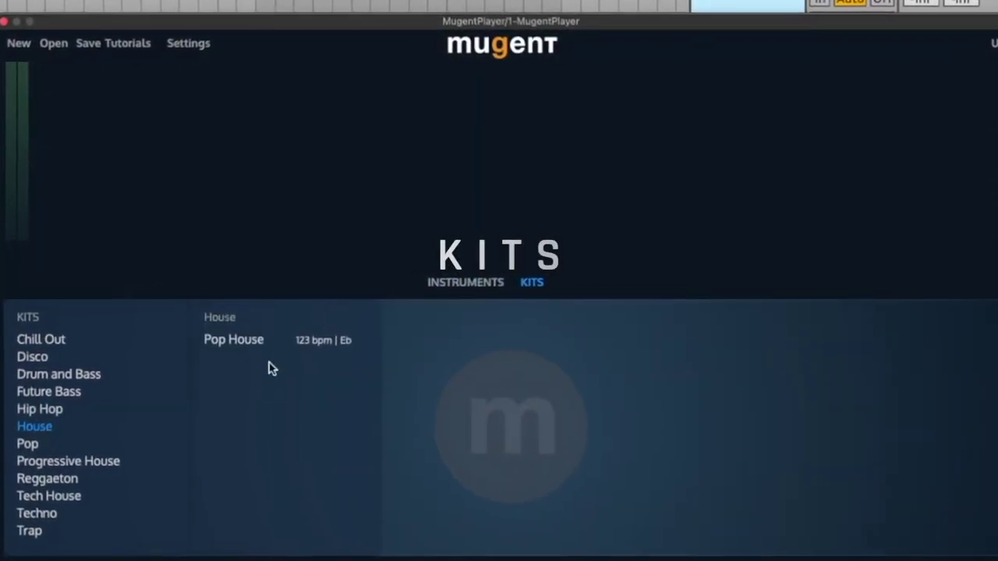
left_click(244, 346)
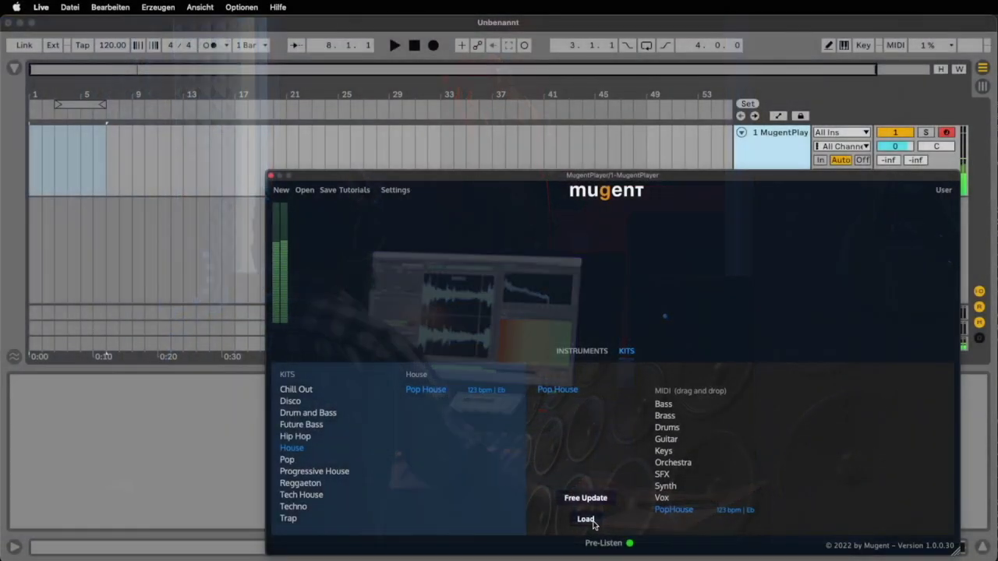
left_click(586, 520)
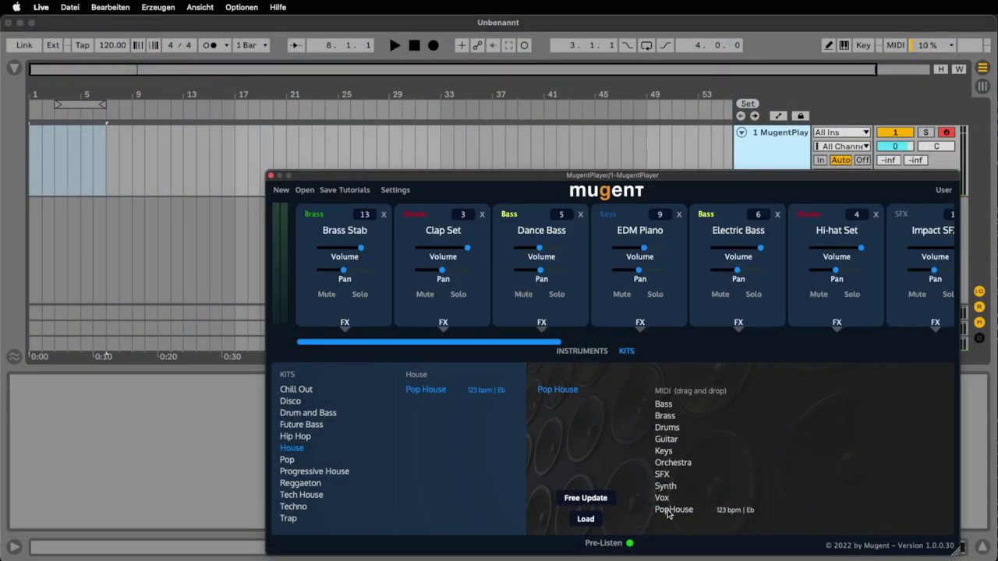
- Place the PopHouse kit's MIDI parts in the arrangement starting at bar 1 and select the mugent Impact SFX clip
left_click_drag(206, 279, 34, 179)
left_click(53, 169)
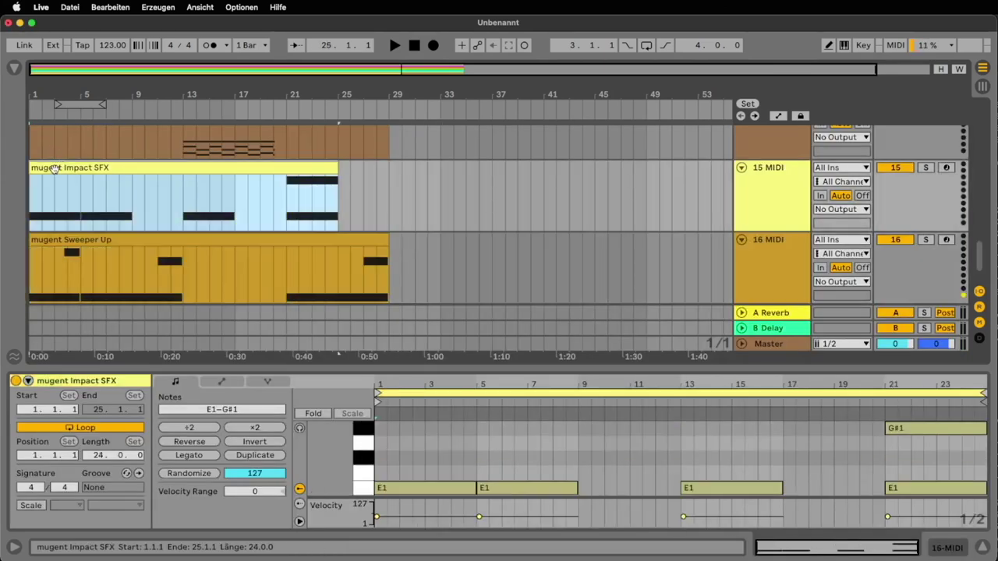
- Play the arrangement and split off the first four bars of the mugent EDM Piano clip
scroll(150, 191, "up", 5)
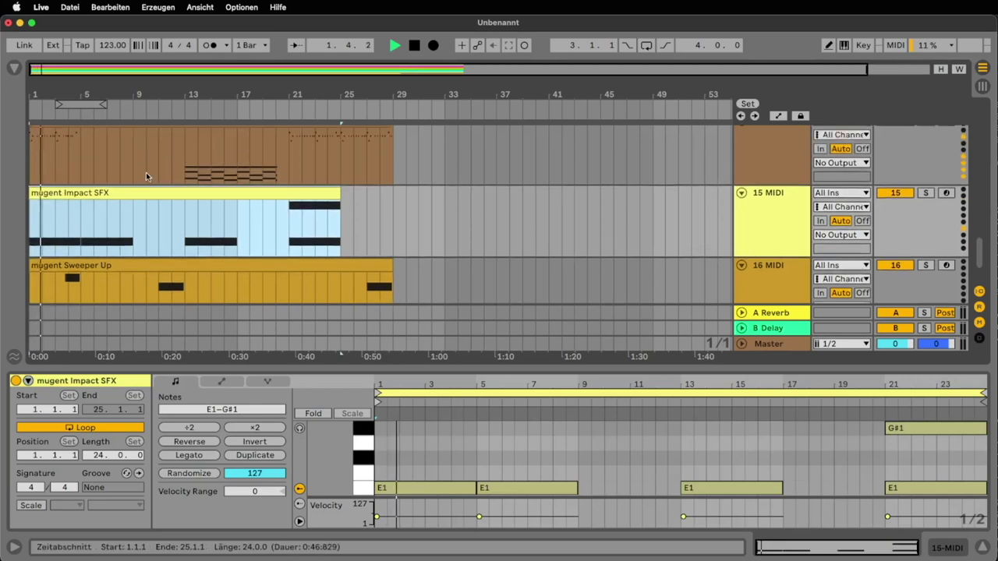
scroll(150, 190, "up", 8)
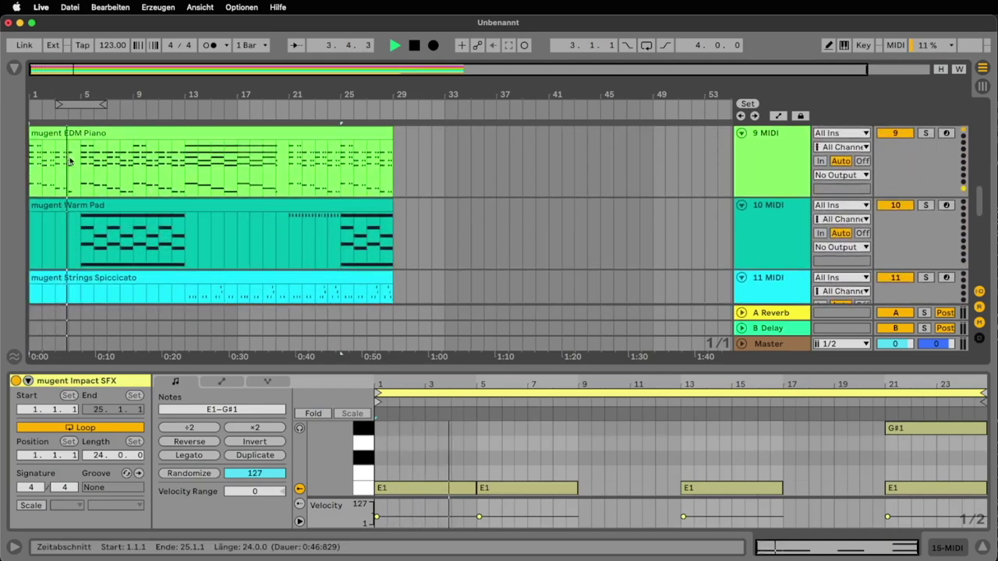
left_click_drag(70, 160, 34, 161)
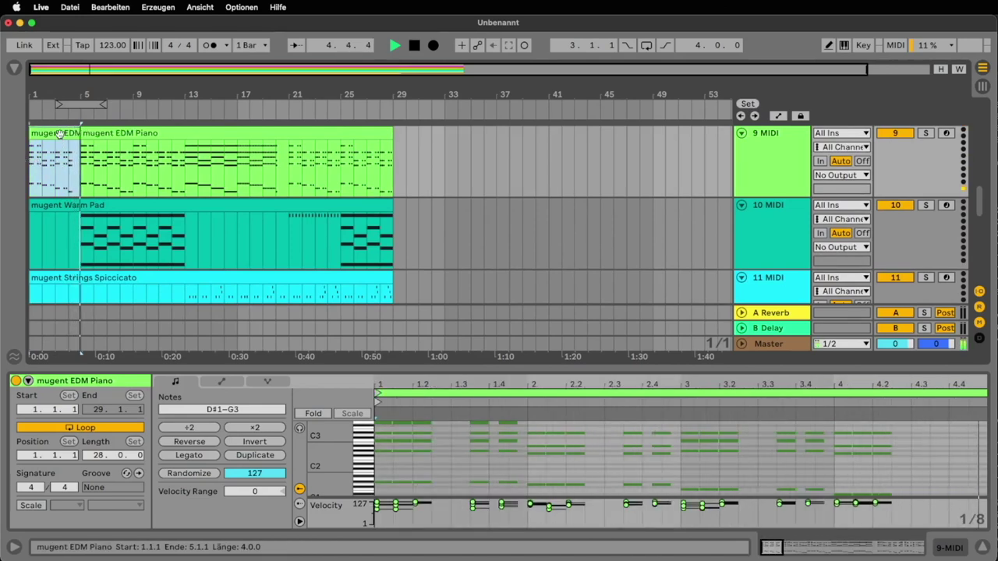